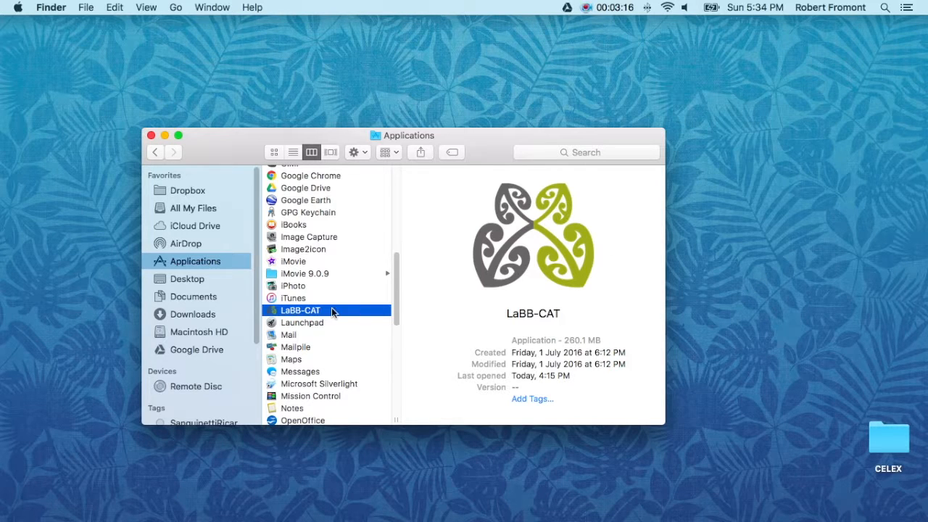
Launch LaBB-CAT and create a project named "celex" with the description "CELEX layers".
double_click(317, 310)
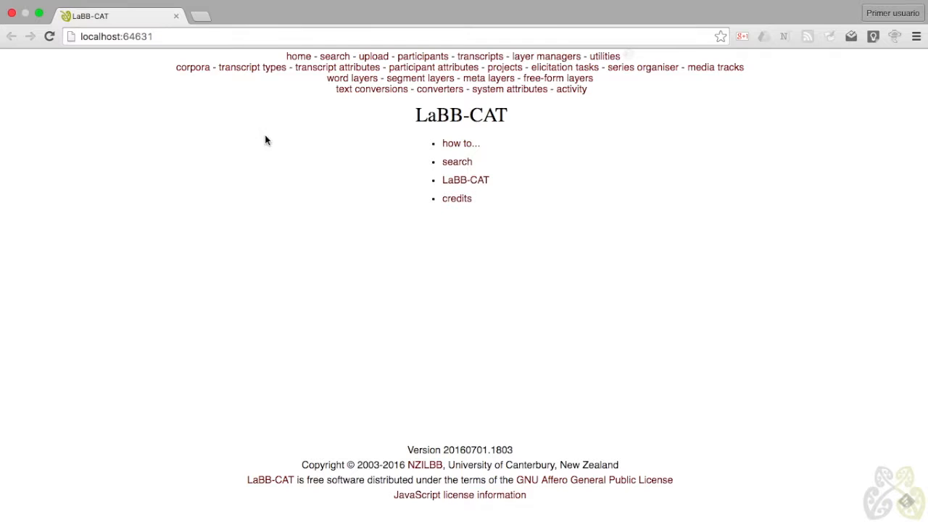
click(506, 69)
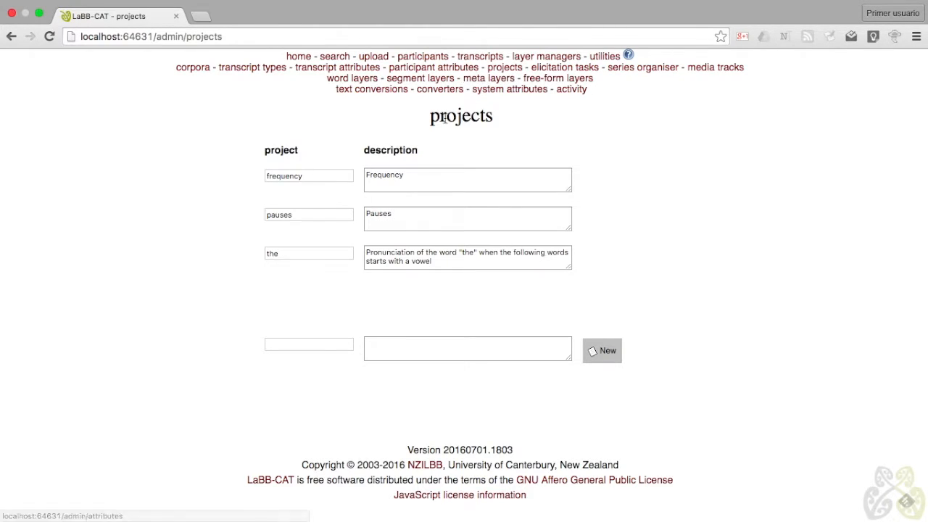
click(296, 344)
text(celex)
key(Tab)
text(CELEX layers)
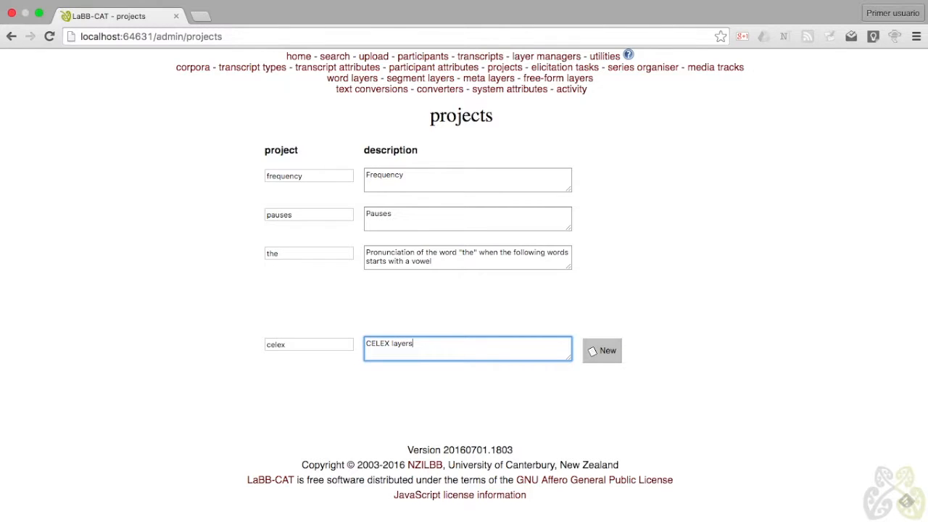
click(609, 354)
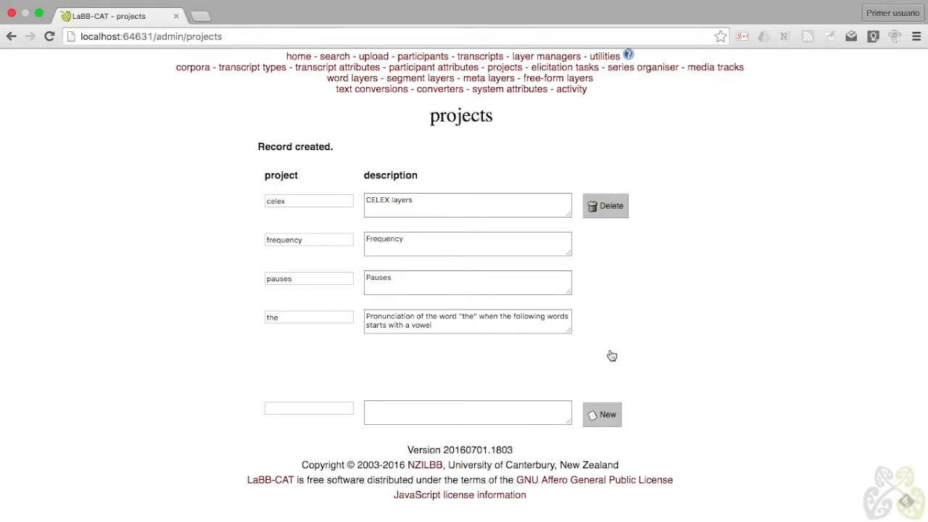
Install the CELEX English layer manager with the desktop CELEX folder as its data folder, and read through and close its help page.
click(549, 58)
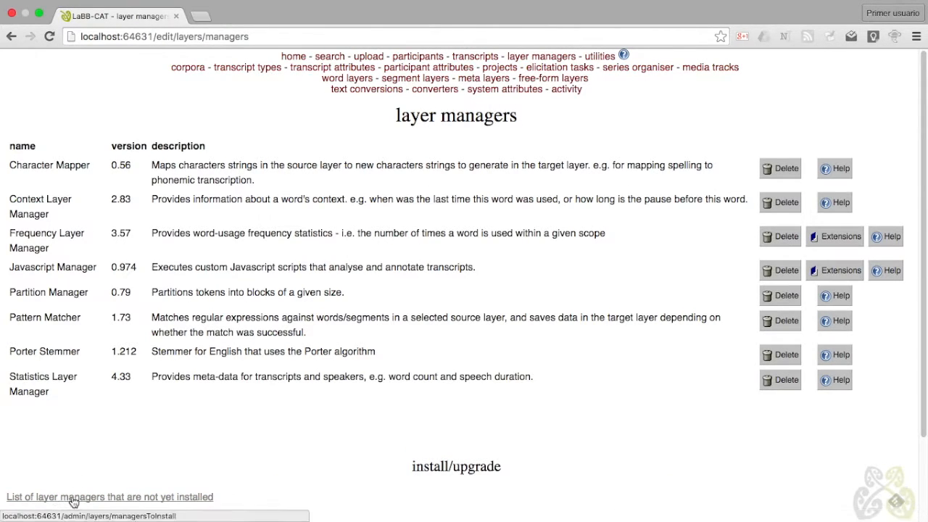
click(125, 498)
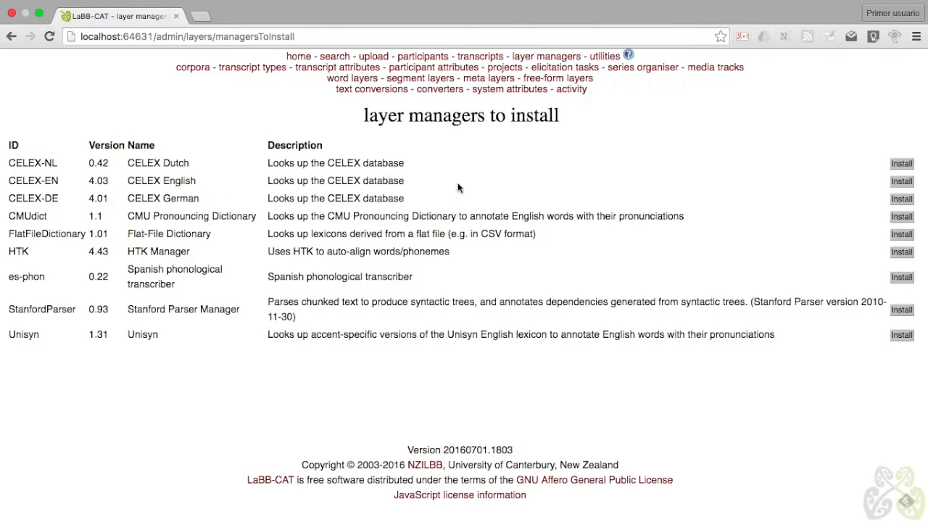
click(902, 182)
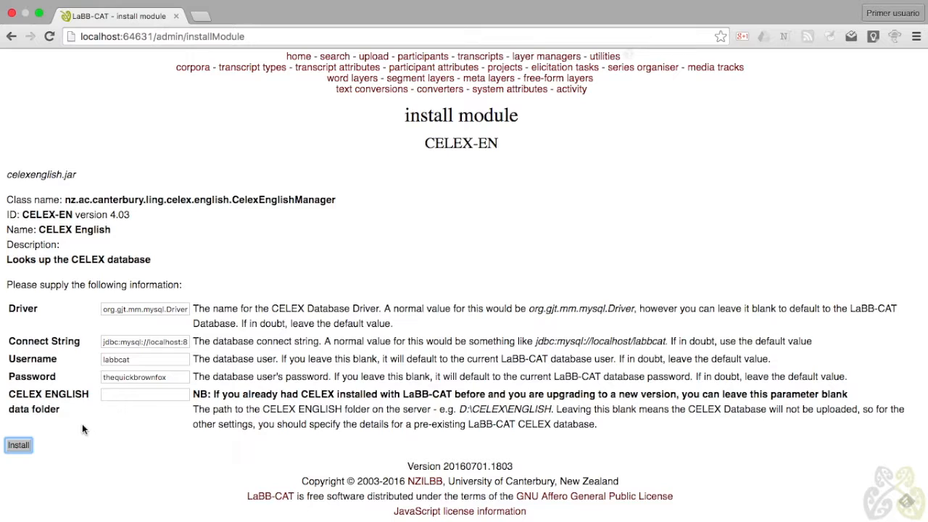
click(129, 394)
text(/Users/robertfromont/Desktop/)
text(CELEX)
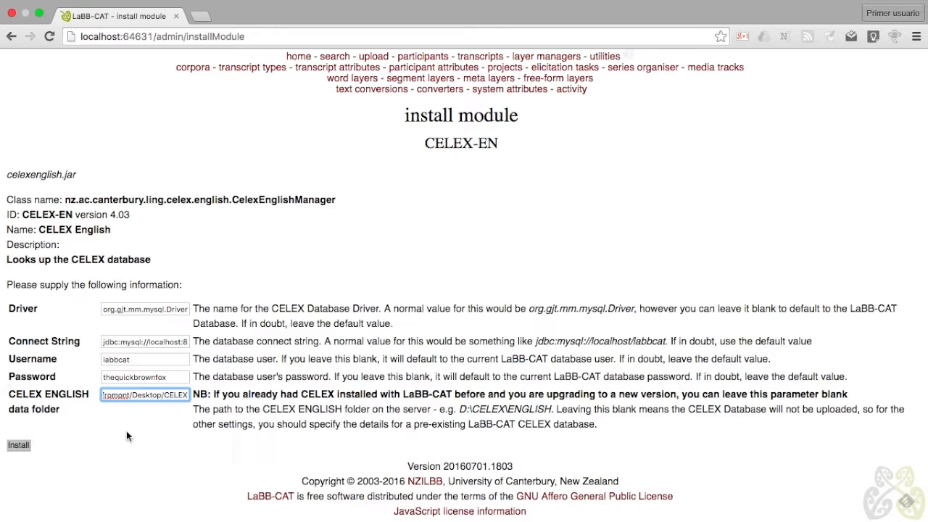
click(21, 446)
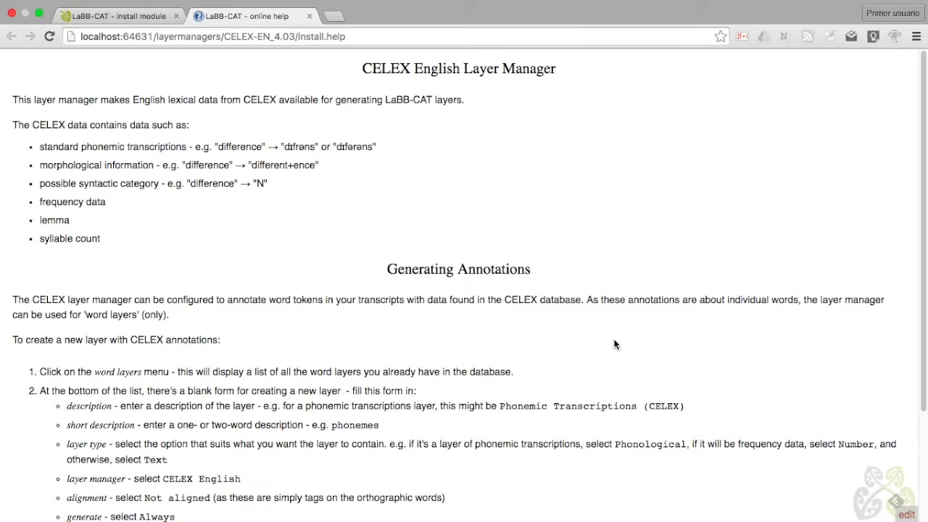
drag(924, 254, 925, 371)
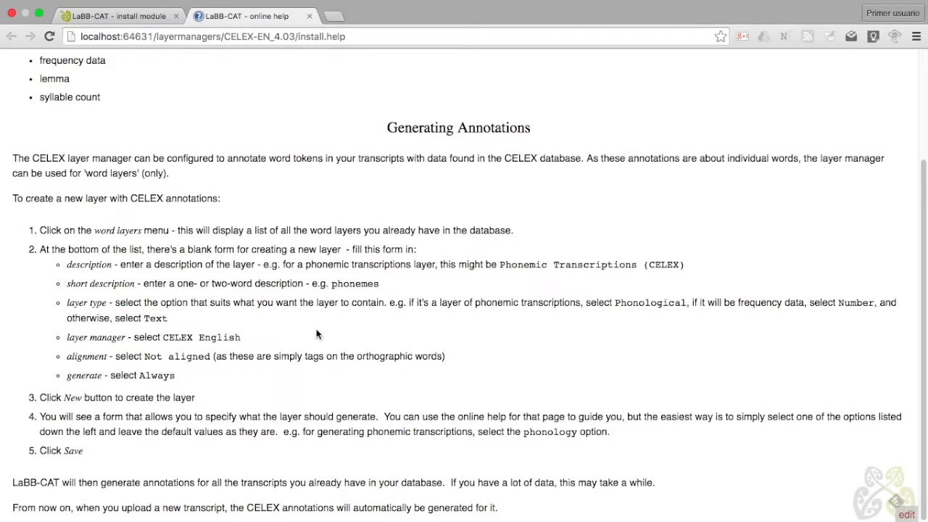
click(310, 16)
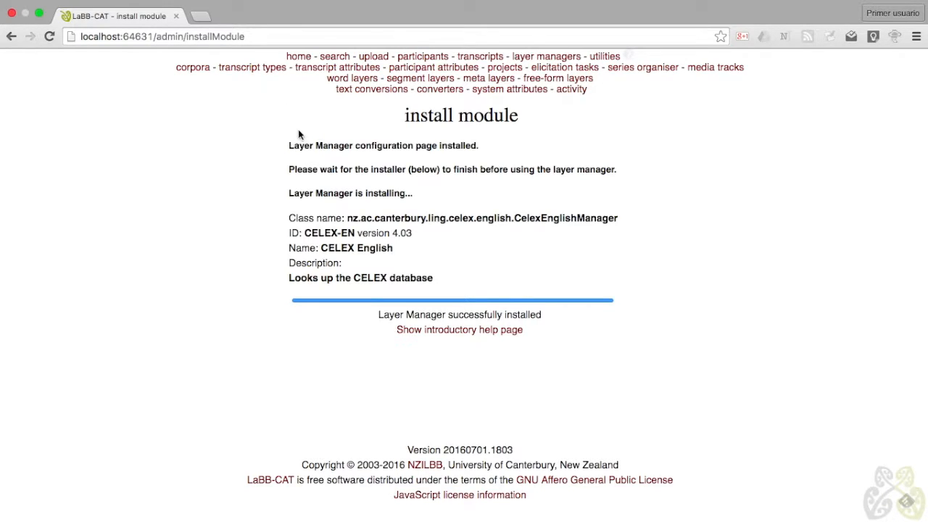
Fill in the blank word layer form with the description "CELEX Morphology" and short description "morphology".
click(355, 81)
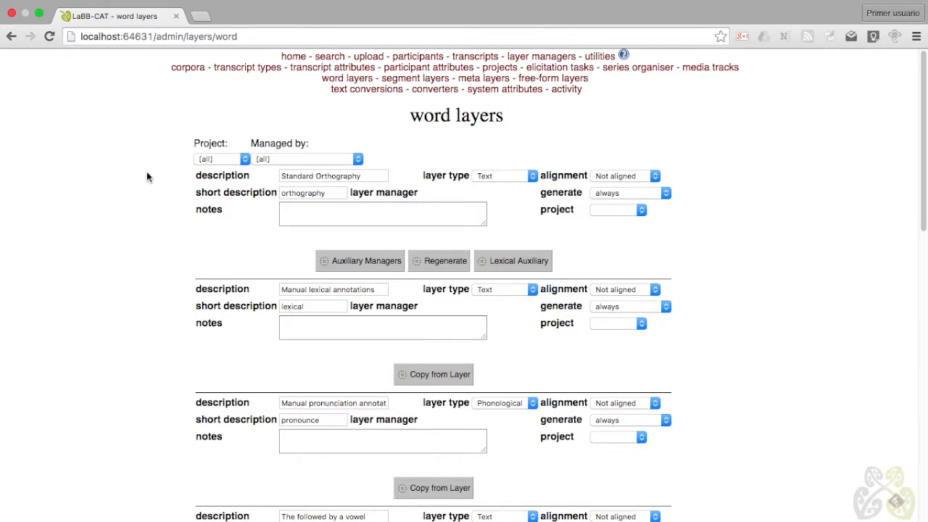
scroll(146, 177, down, 15)
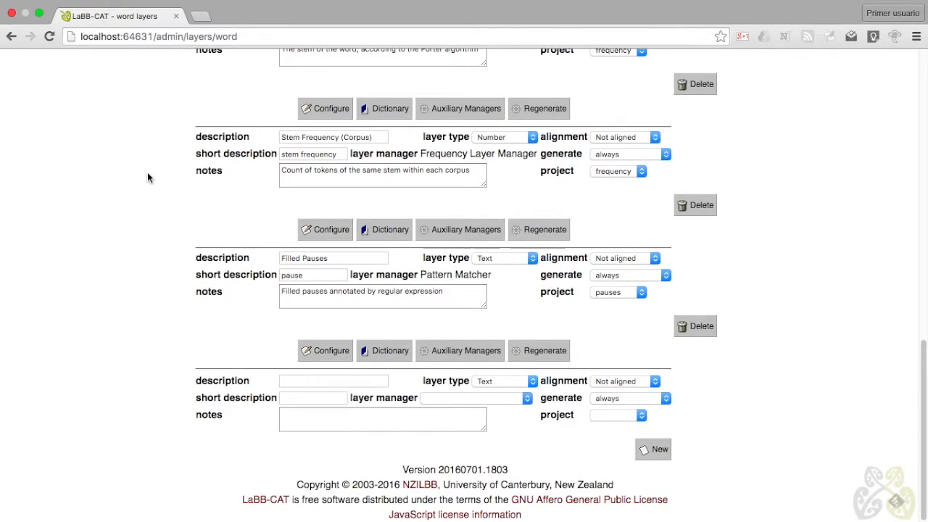
click(306, 382)
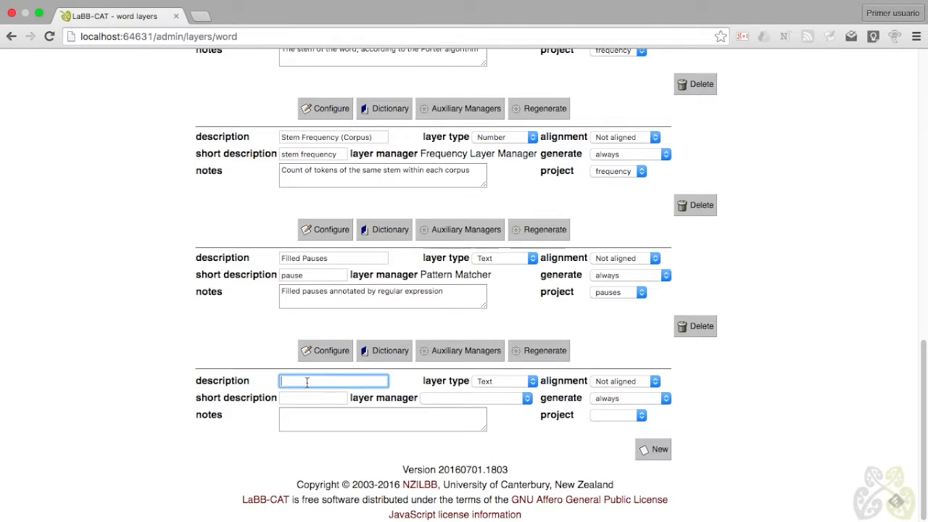
text(CELEX Morphology)
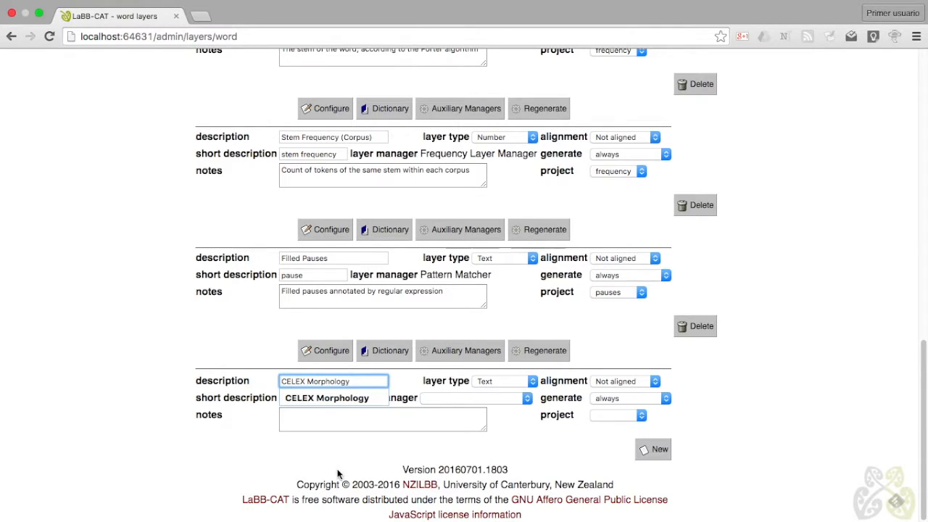
click(312, 399)
text(morphology)
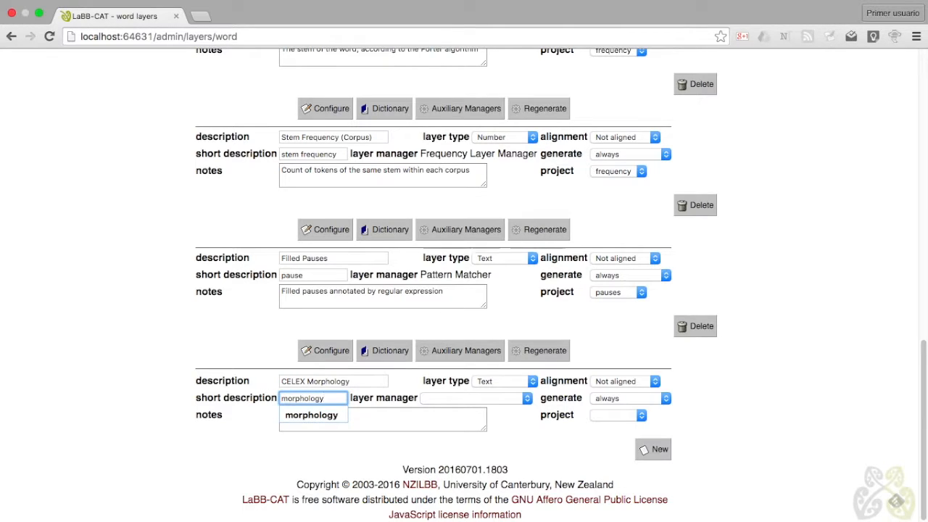
Set the new layer's type to Text, alignment to Not aligned and layer manager to CELEX English.
click(487, 382)
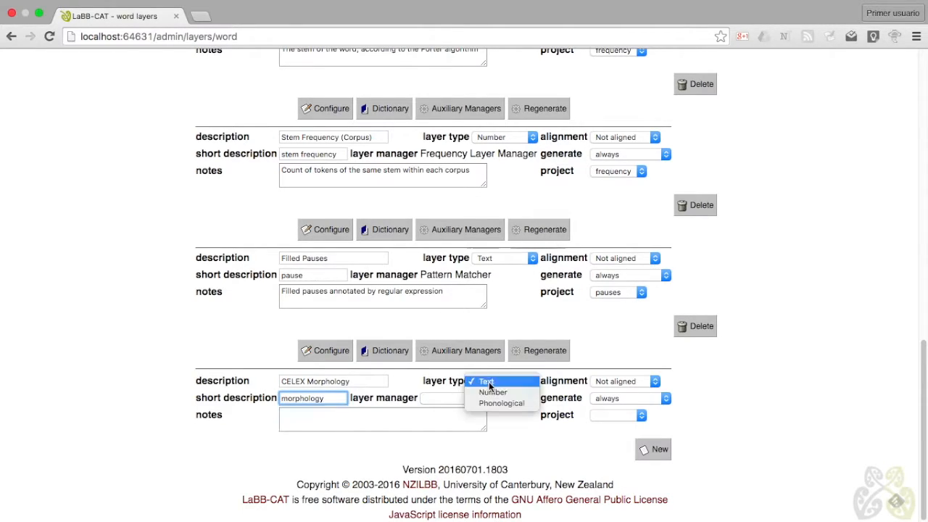
click(488, 381)
click(600, 381)
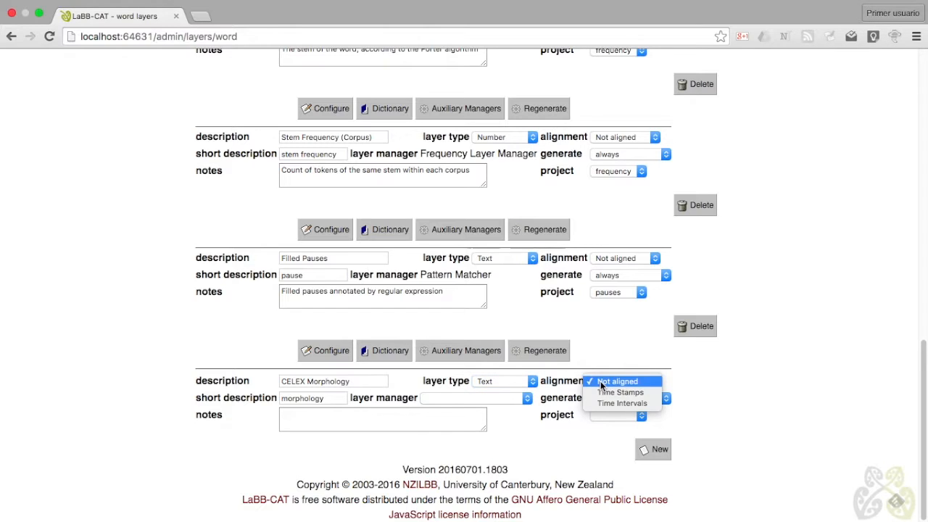
click(600, 381)
click(461, 399)
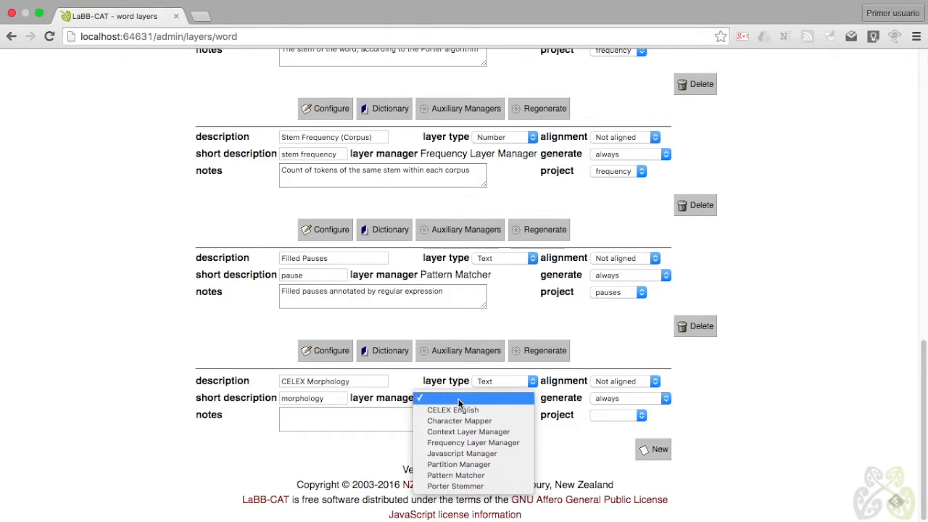
click(467, 410)
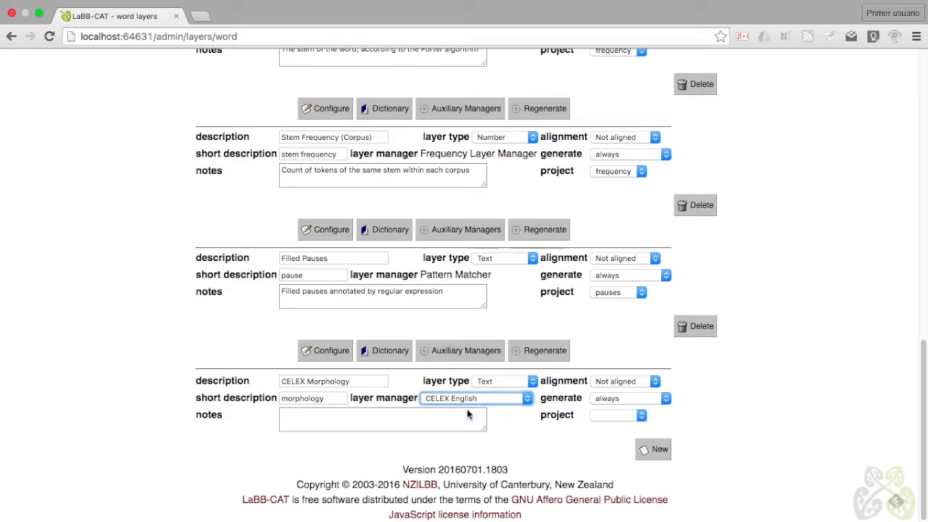
Assign the new layer to the celex project, add the notes "Morphological parse from CELEX" and create the layer.
click(614, 415)
click(612, 427)
click(337, 425)
text(Morphological parse from CELEX)
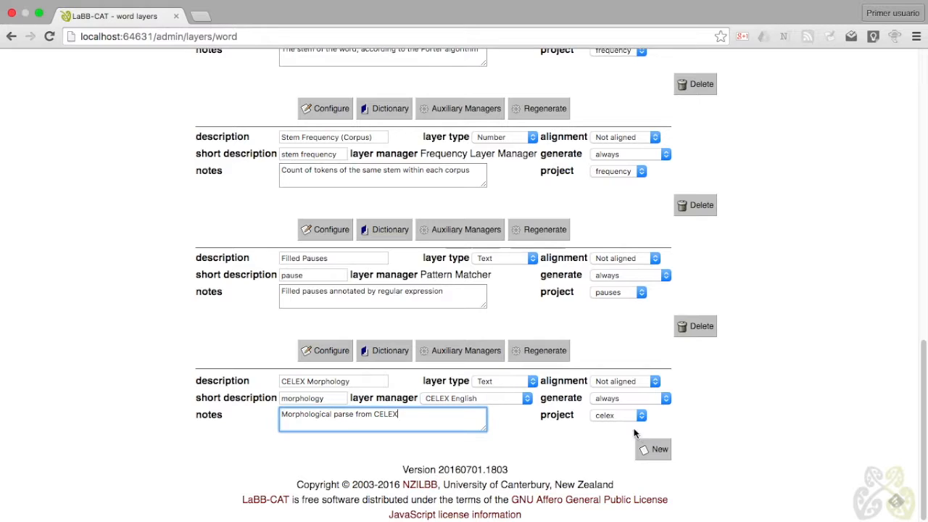
click(657, 450)
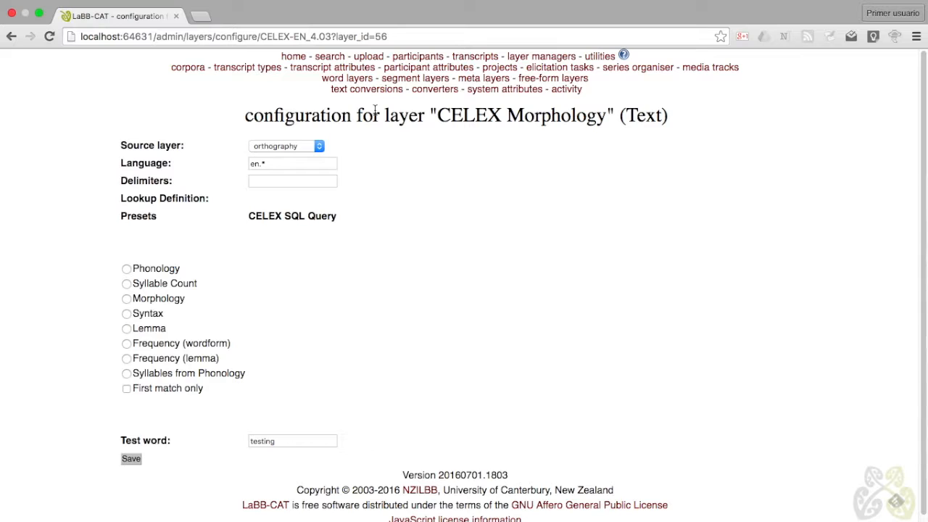
Configure the layer with orthography as source layer and the Morphology preset, and test the lookup with the word "annotating".
click(280, 147)
click(281, 147)
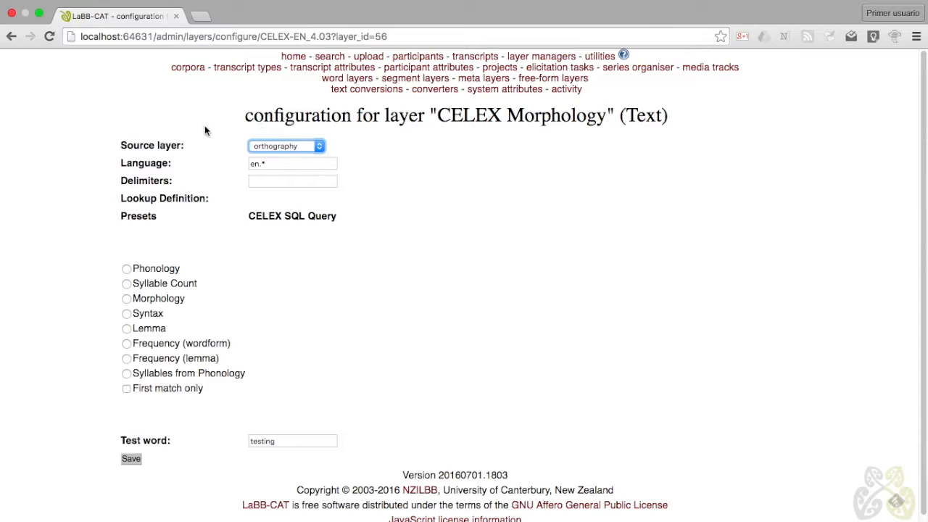
click(126, 300)
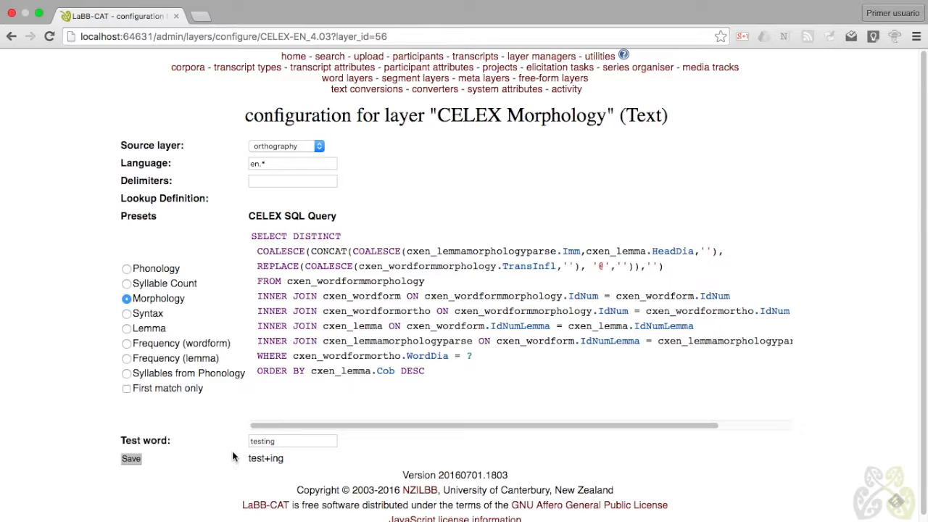
mouse_move(230, 459)
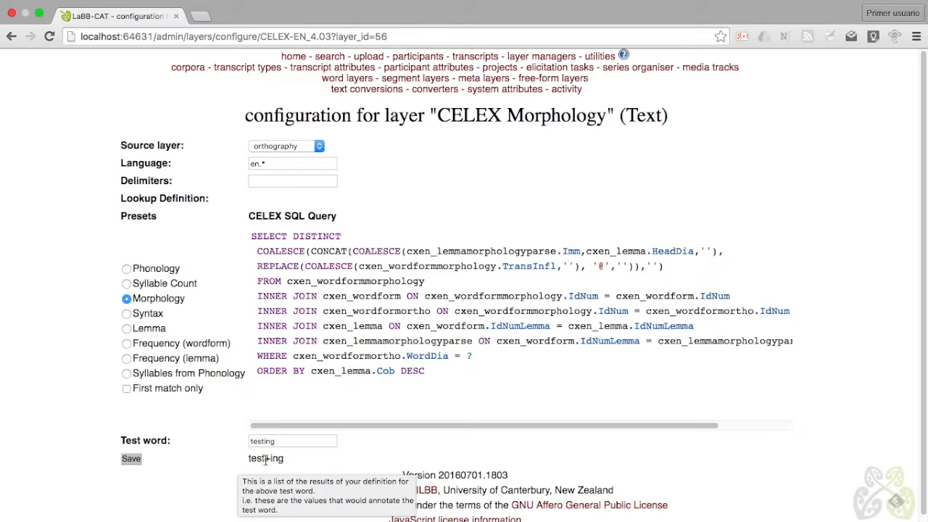
double_click(284, 446)
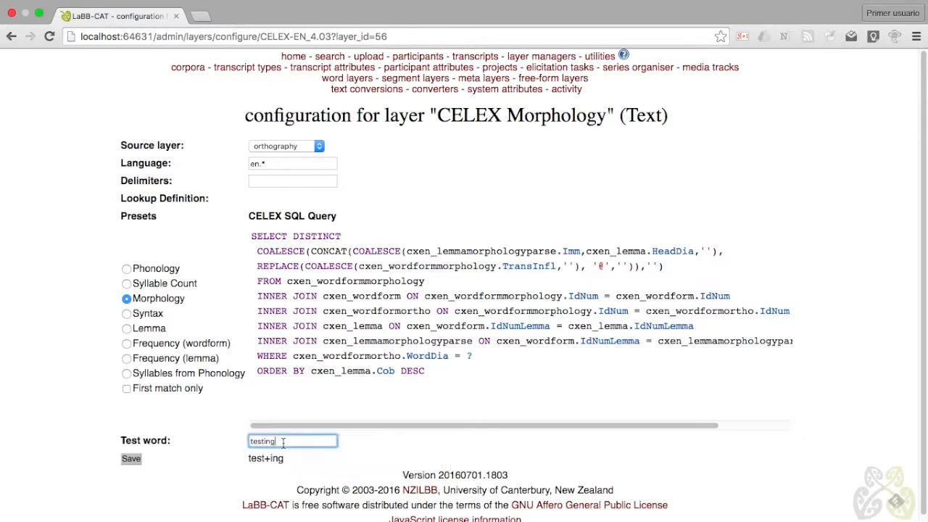
text(annotating)
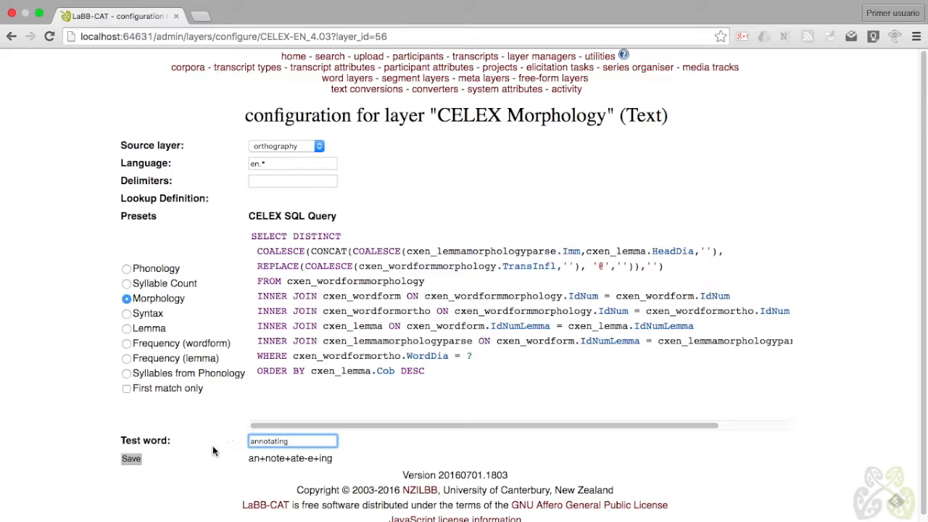
Save the layer configuration and regenerate the CELEX Morphology layer across all transcripts.
click(134, 459)
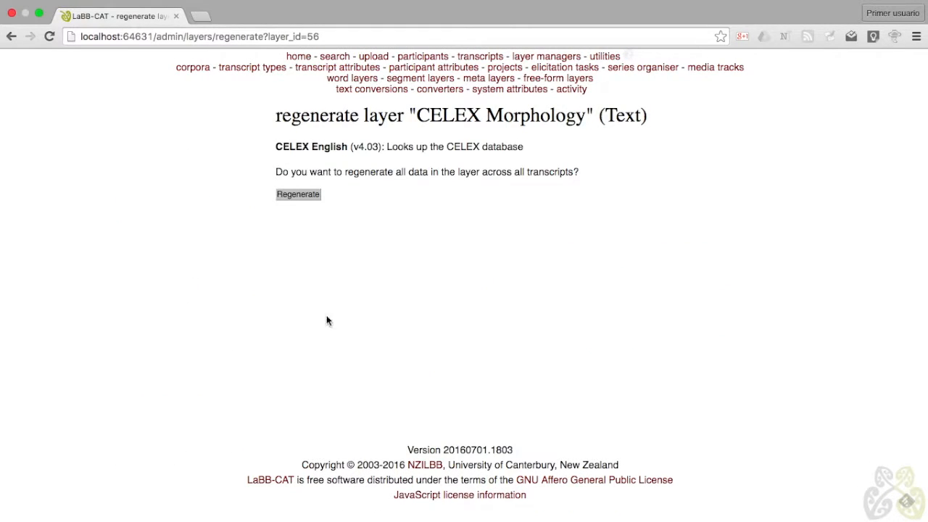
click(308, 195)
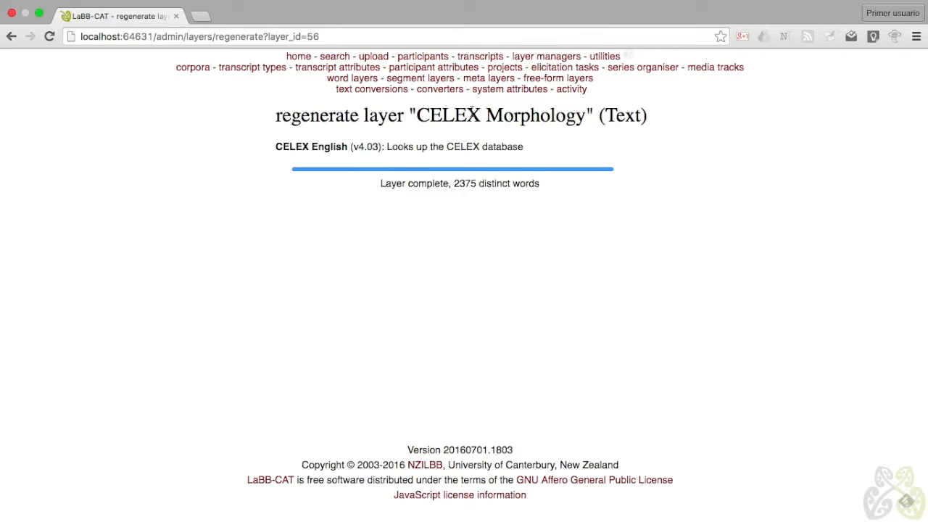
Open the AP511 transcript and display the celex project's morphology layer to examine its word annotations.
click(478, 58)
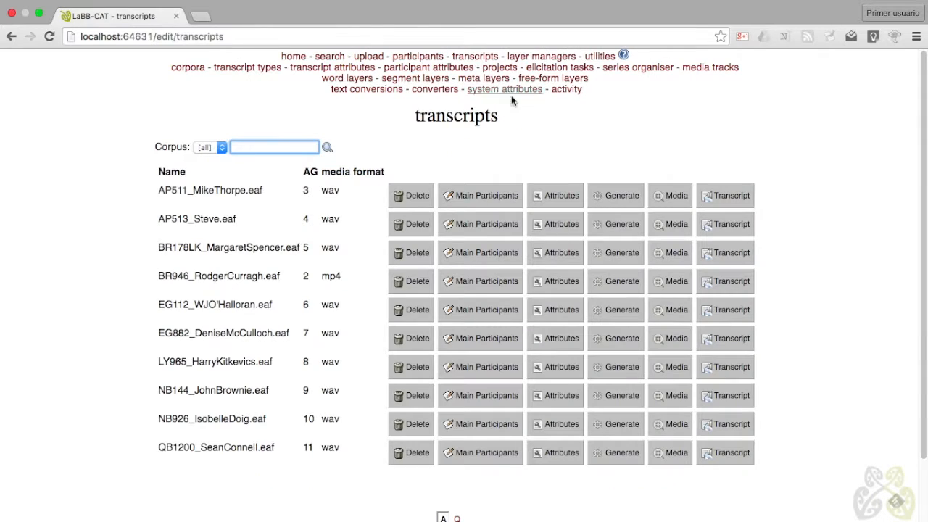
click(737, 201)
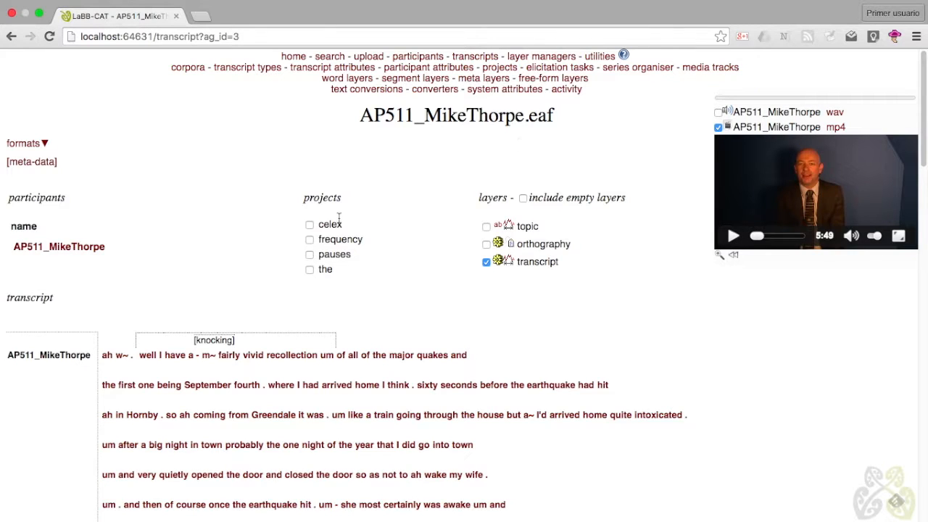
click(309, 226)
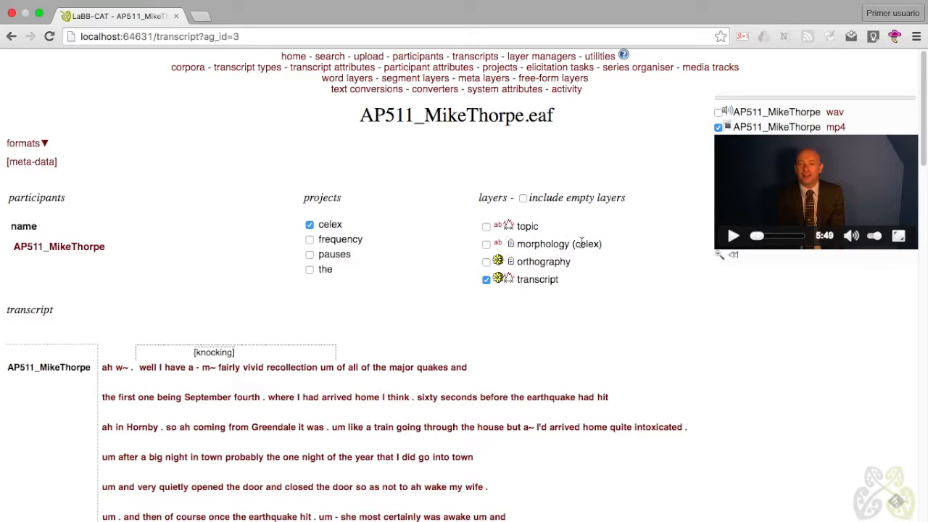
click(486, 244)
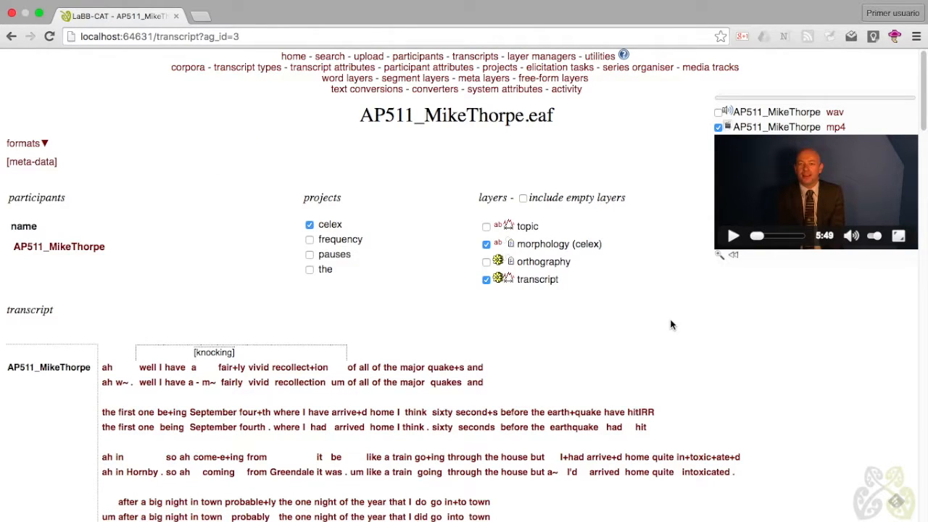
scroll(798, 399, down, 1)
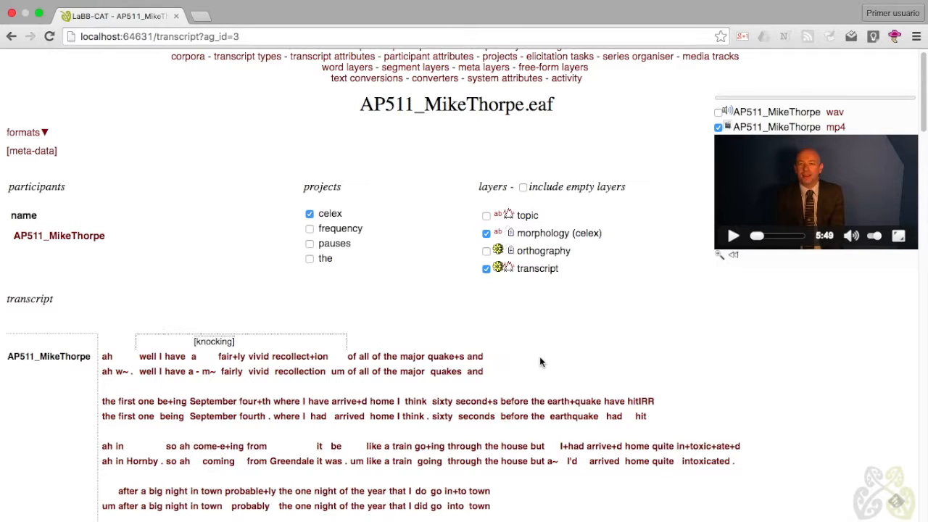
scroll(201, 200, up, 1)
List all participants in the search filter and open a layered search covering everyone.
click(326, 58)
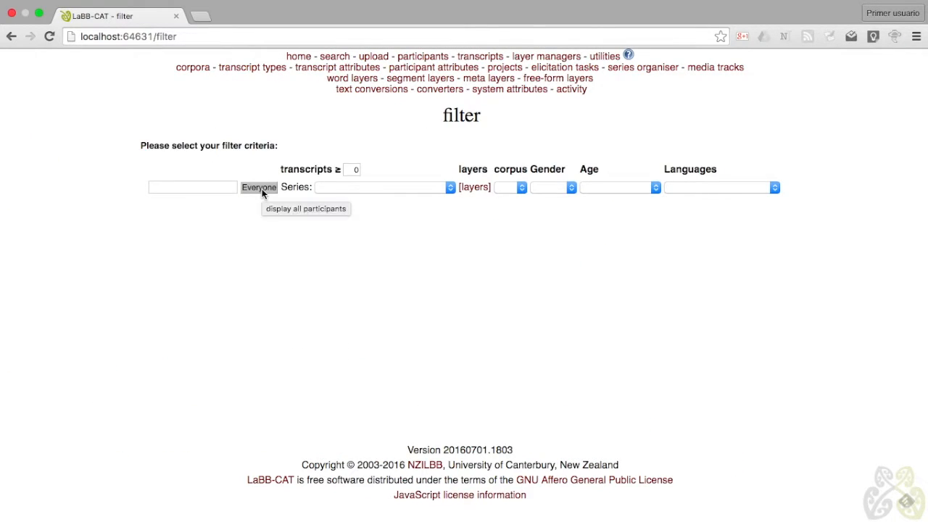
click(259, 187)
scroll(262, 193, down, 1)
scroll(262, 194, down, 5)
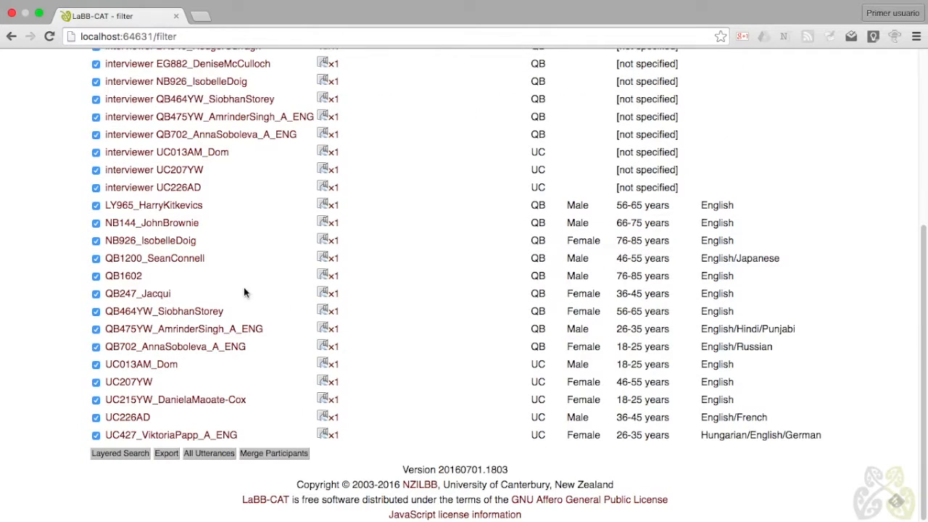
click(142, 453)
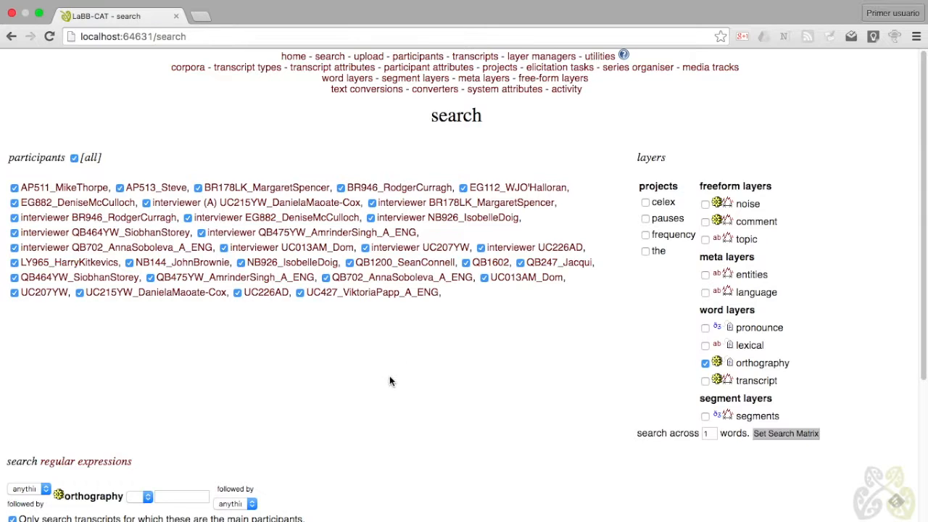
Search the orthography layer for the regular expression ".+ing" and review the matching words.
scroll(411, 408, down, 2)
click(173, 429)
text(.+ing)
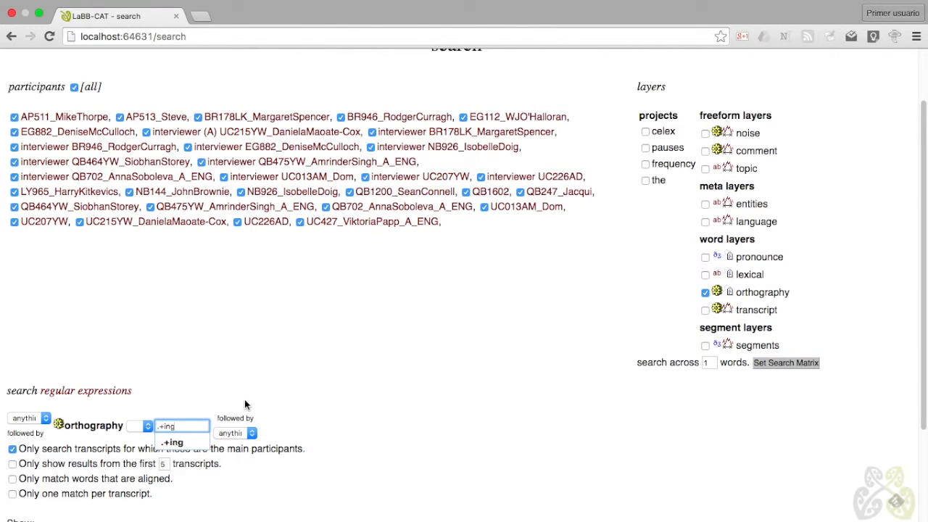
click(371, 456)
scroll(373, 437, down, 3)
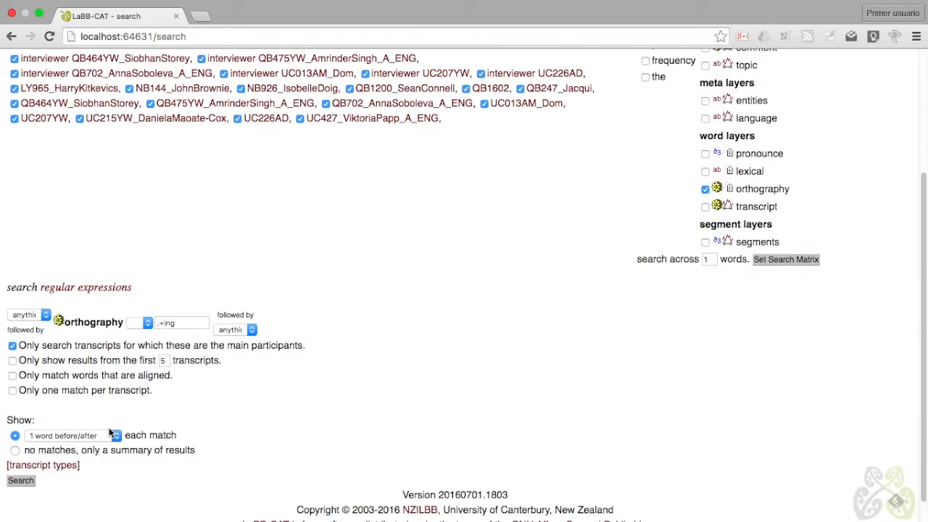
click(21, 481)
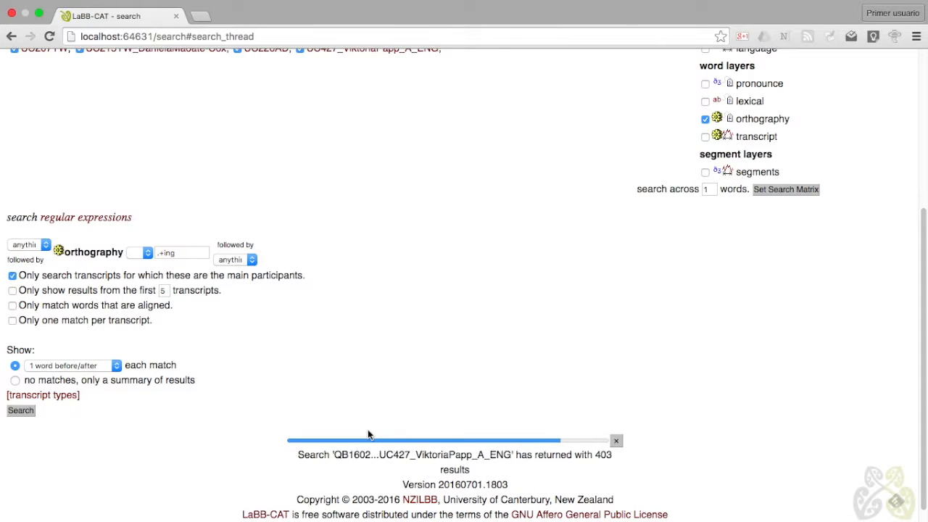
scroll(475, 370, down, 5)
scroll(585, 399, up, 3)
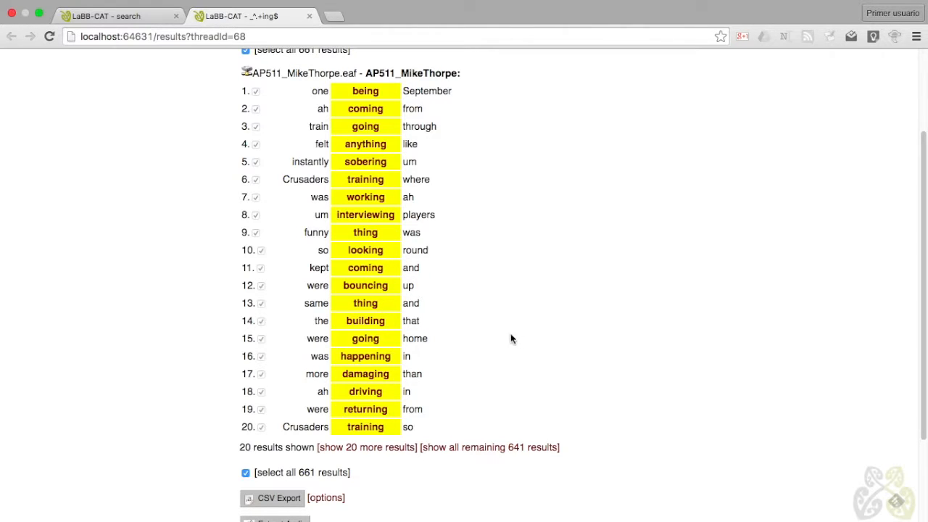
click(310, 17)
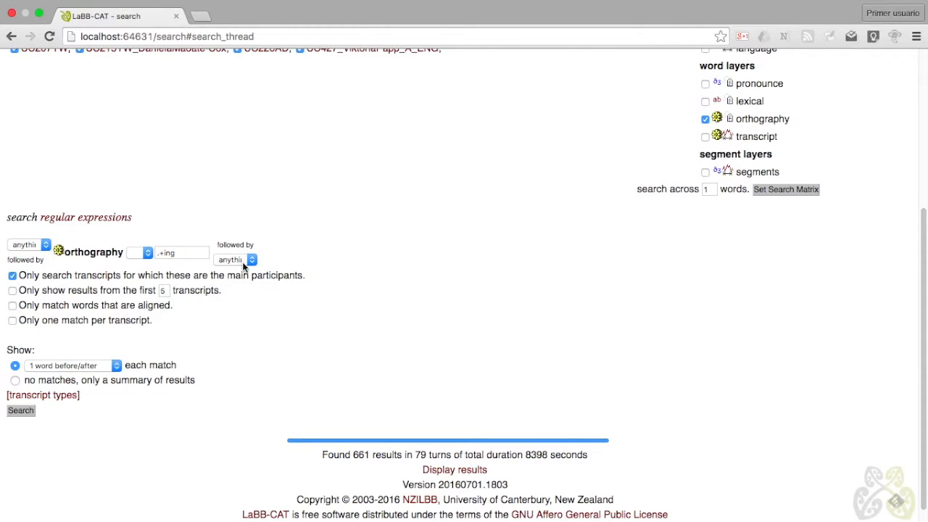
Clear the orthography pattern and add the celex project's morphology layer to the search matrix.
triple_click(190, 254)
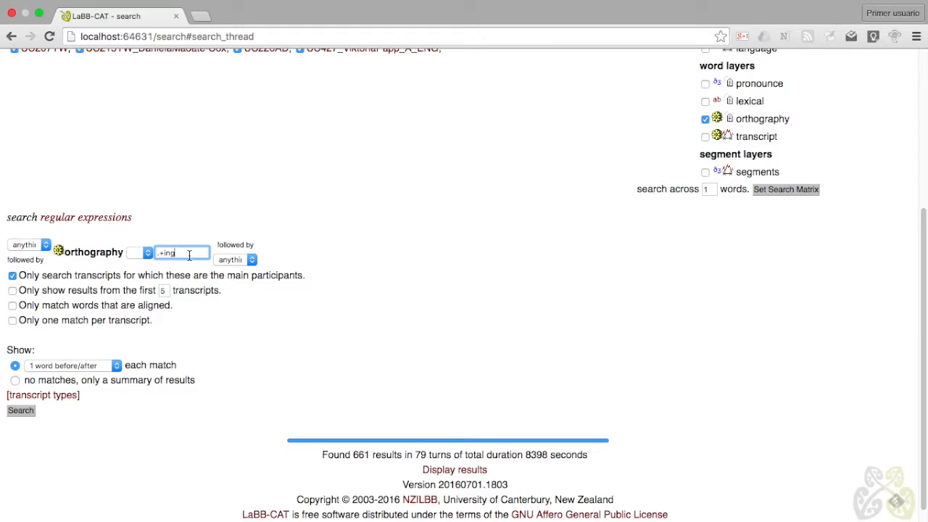
key(BackSpace)
scroll(715, 278, up, 3)
scroll(672, 279, up, 3)
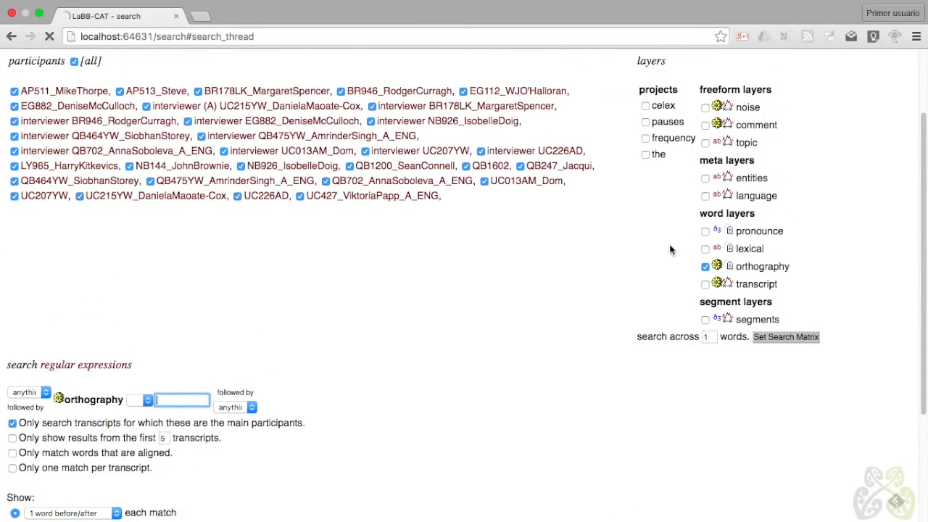
click(645, 106)
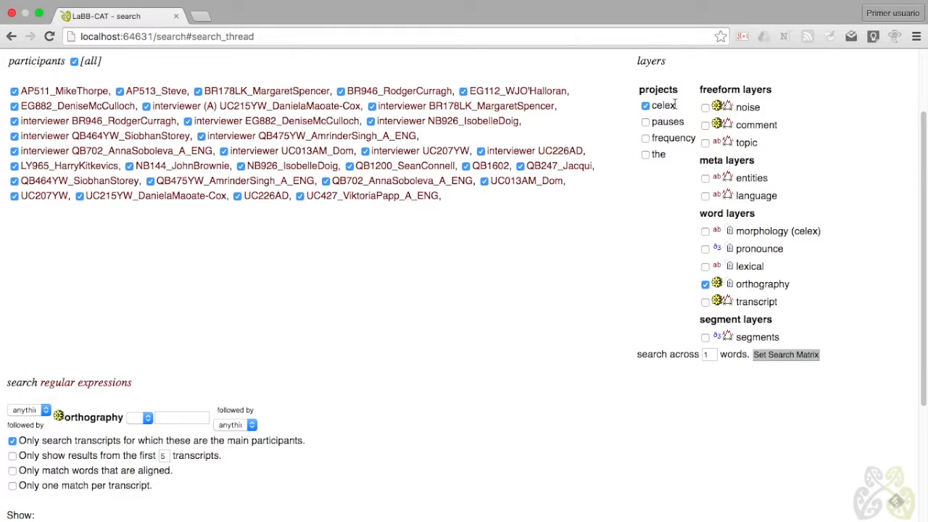
click(706, 231)
click(781, 355)
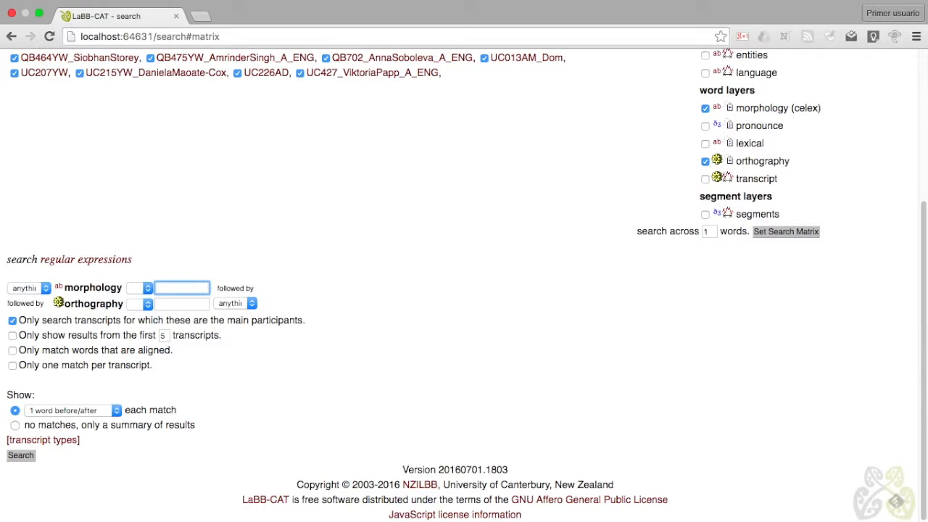
Search the morphology layer for the regular expression ".+\+ing" and review the matching words.
text(.+\)
text(+ing)
text(\)
drag(165, 288, 156, 289)
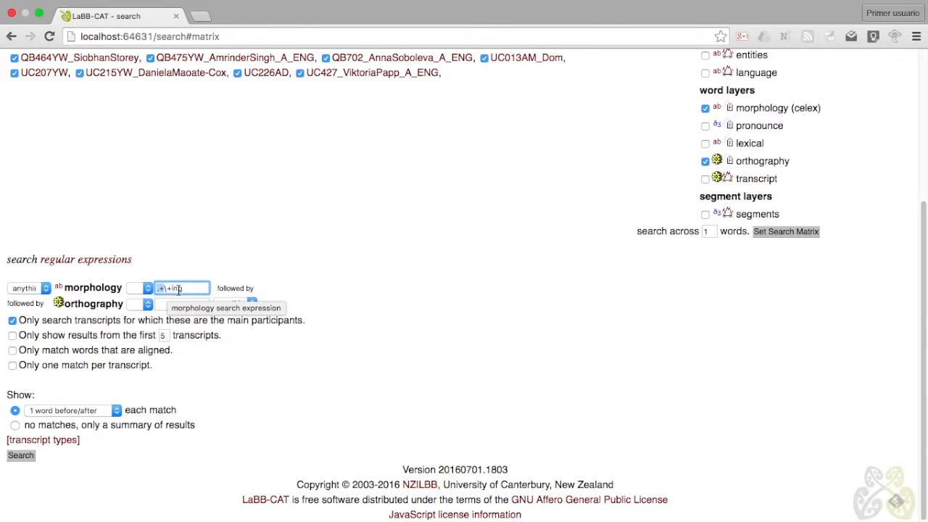
click(297, 348)
click(24, 454)
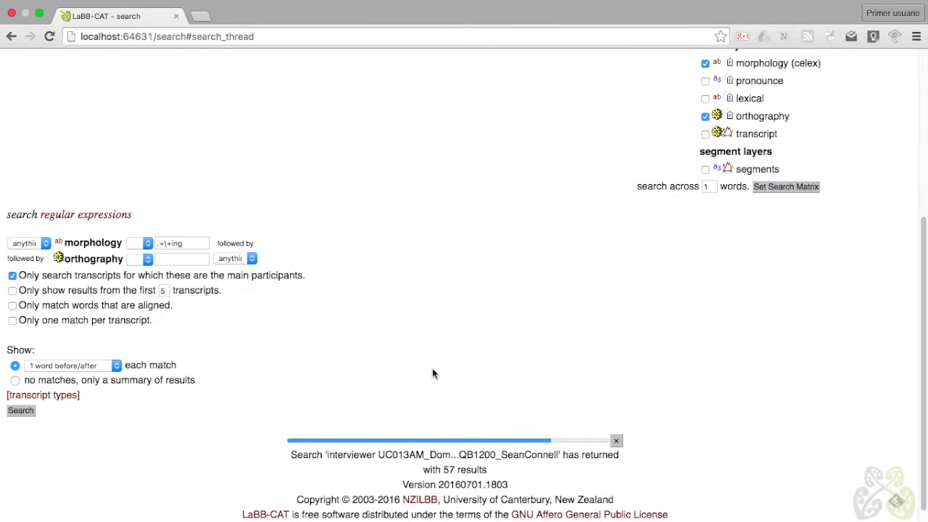
scroll(481, 360, down, 5)
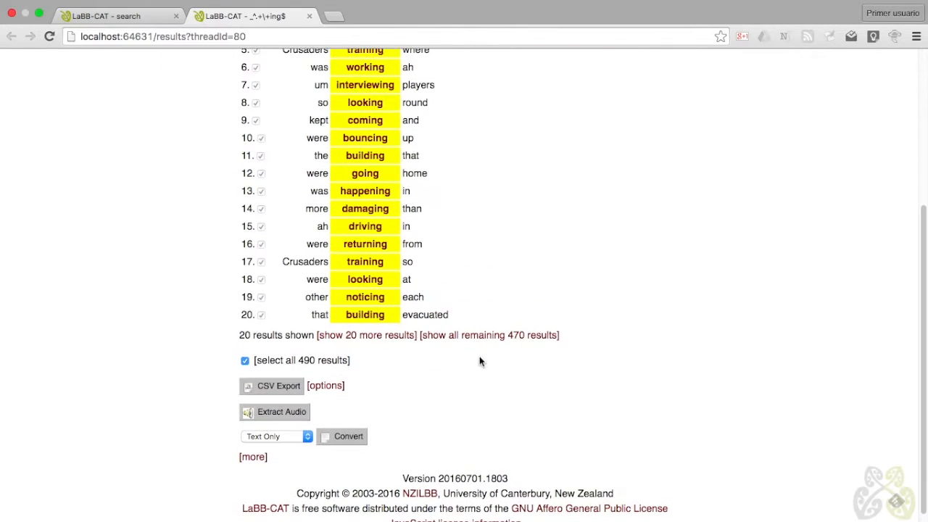
scroll(596, 360, up, 3)
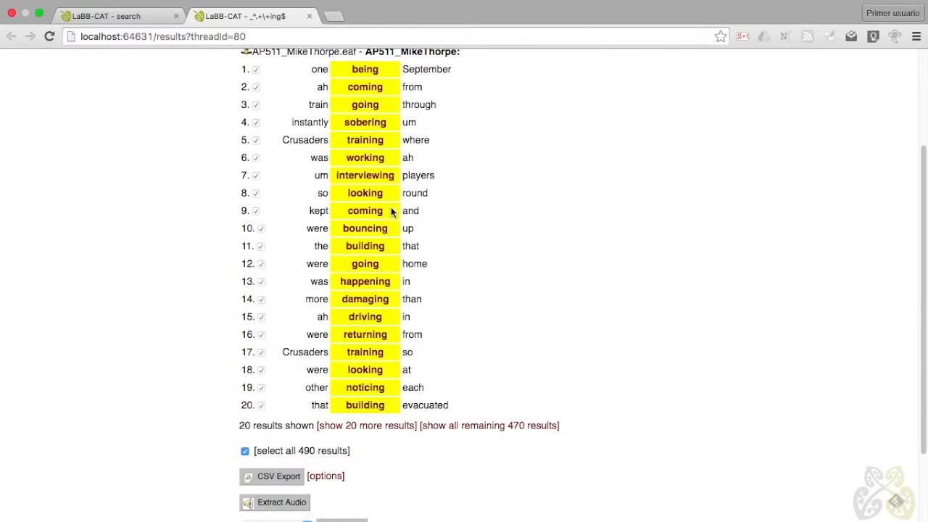
click(310, 16)
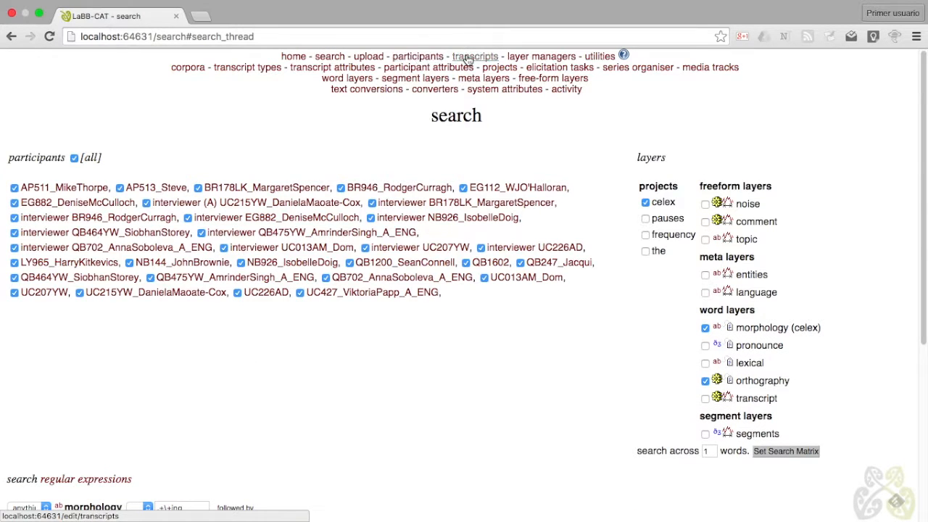
Start a new word layer with the description "CELEX Syntax" and the short description "syntax".
click(347, 84)
scroll(212, 253, down, 10)
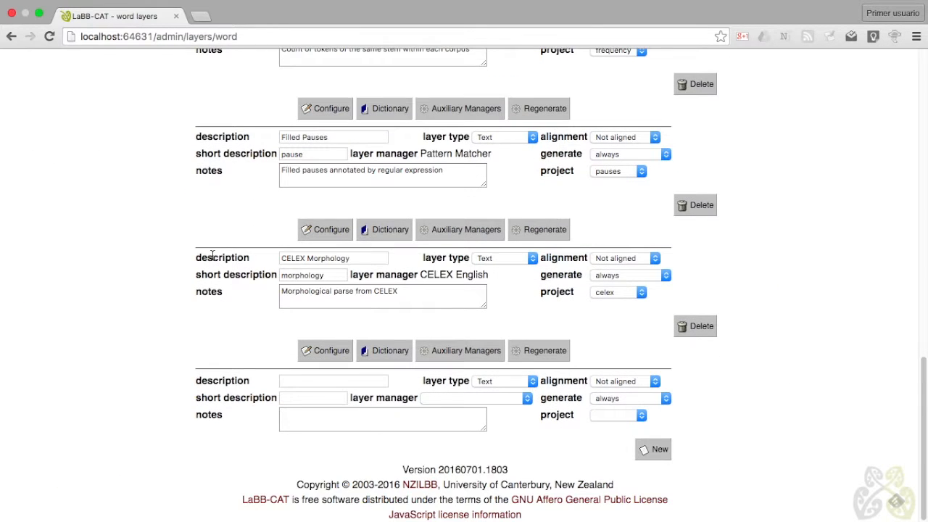
click(334, 383)
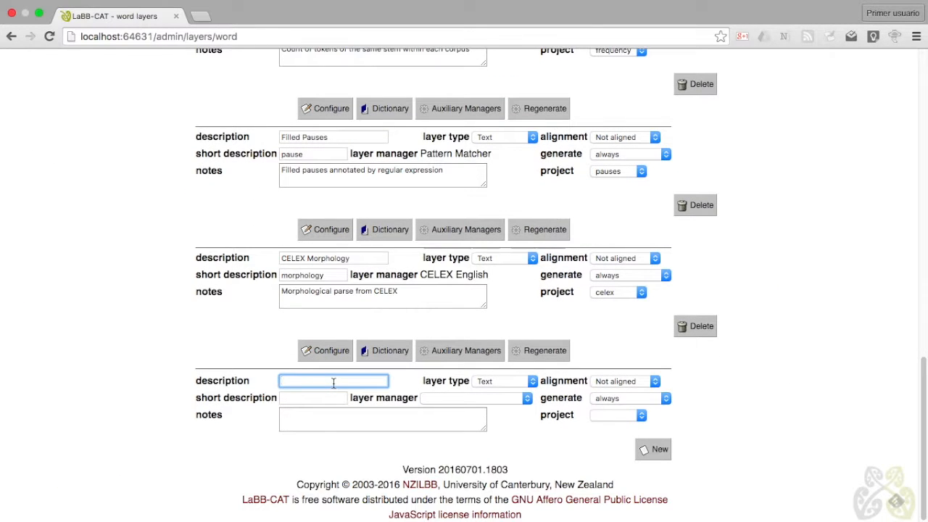
text(CELEX )
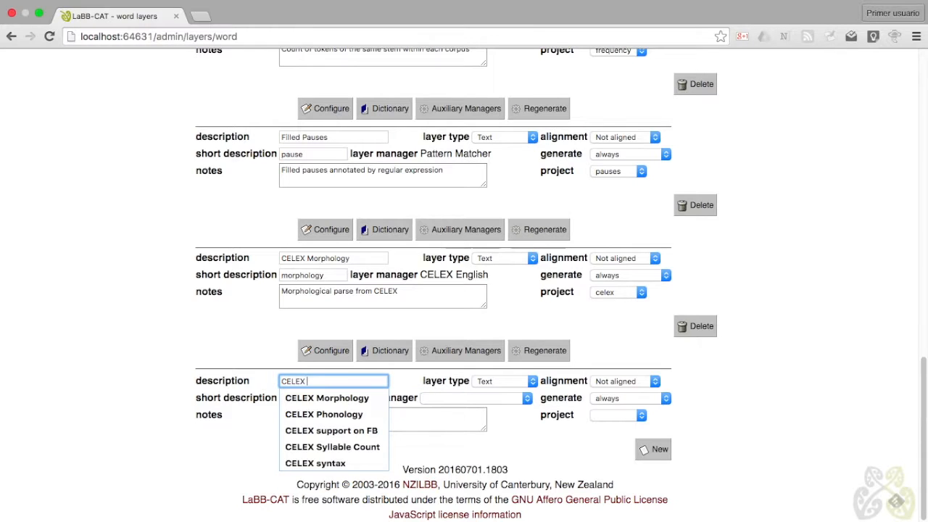
text(Syn)
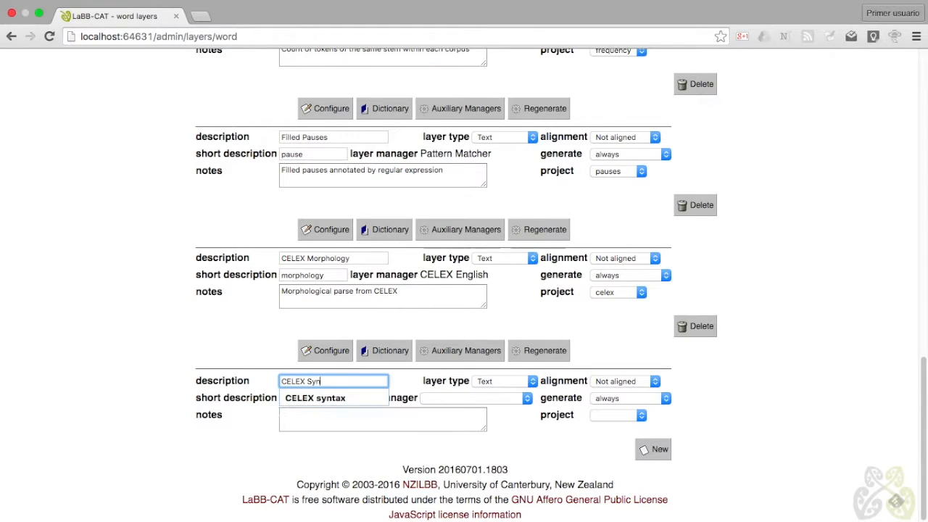
text(tax)
click(449, 429)
click(321, 397)
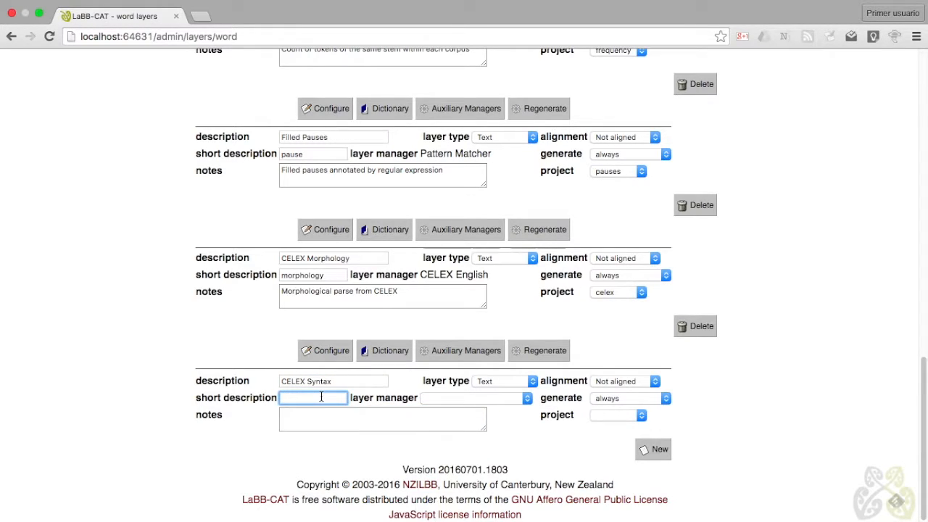
text(syntax)
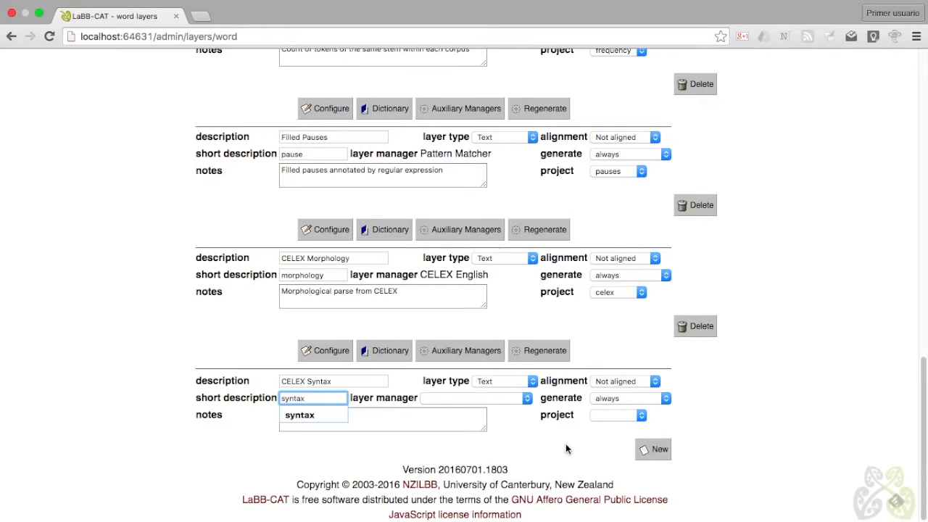
Assign the CELEX English layer manager and celex project, add the notes "Syntactic category from CELEX" and create the layer.
click(523, 399)
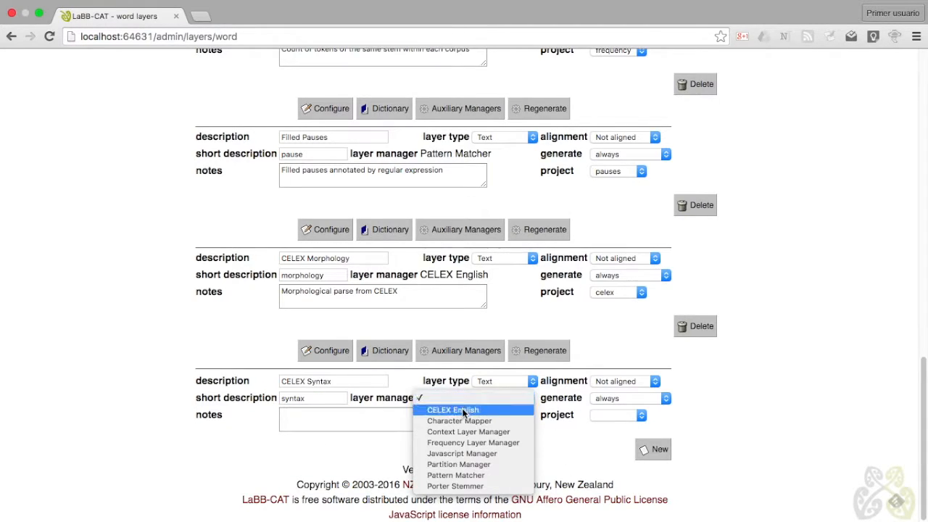
click(465, 411)
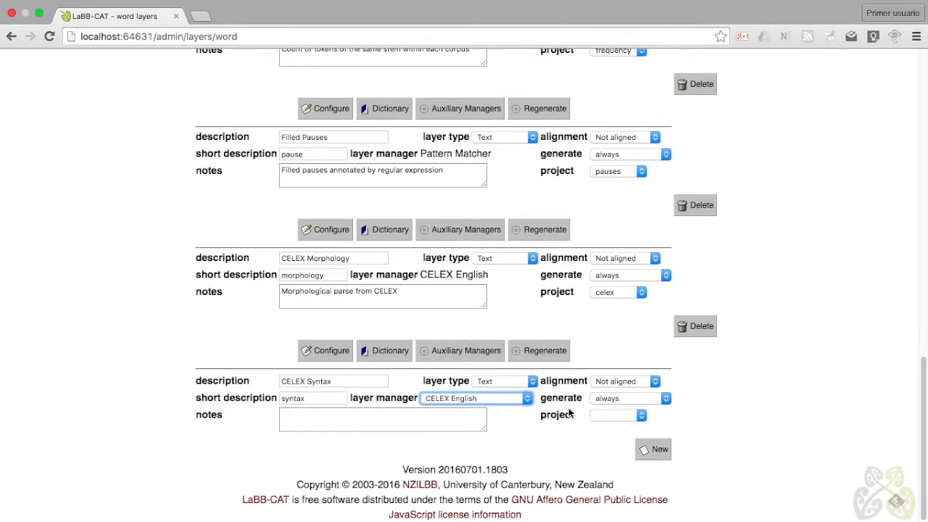
click(608, 418)
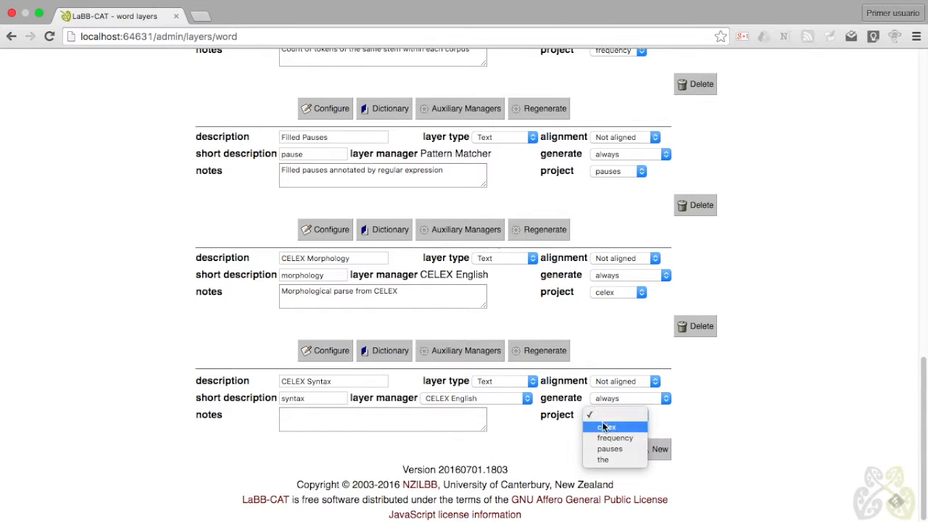
click(606, 427)
click(365, 417)
text(Syntactic category from CELEX)
click(663, 450)
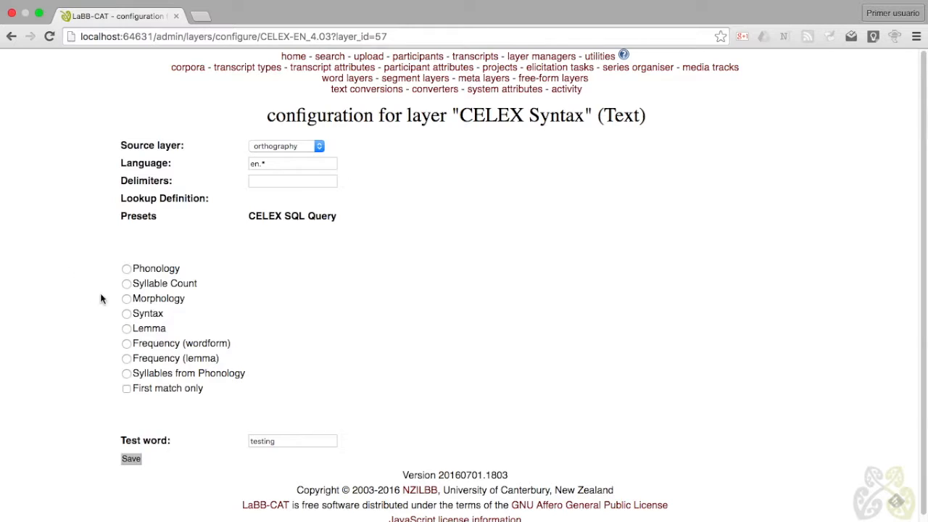
Configure the layer with the Syntax preset and test the lookup with the word "fine".
click(126, 314)
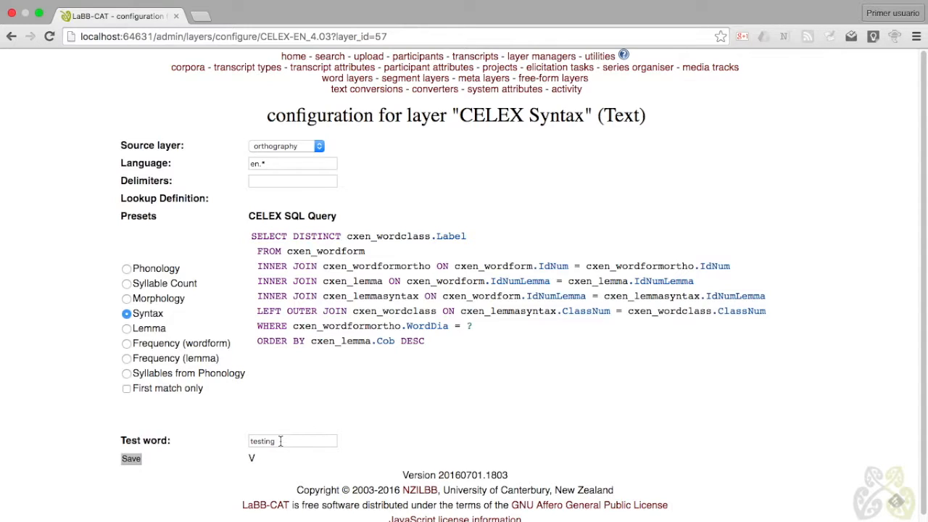
drag(281, 441, 239, 439)
text(fine)
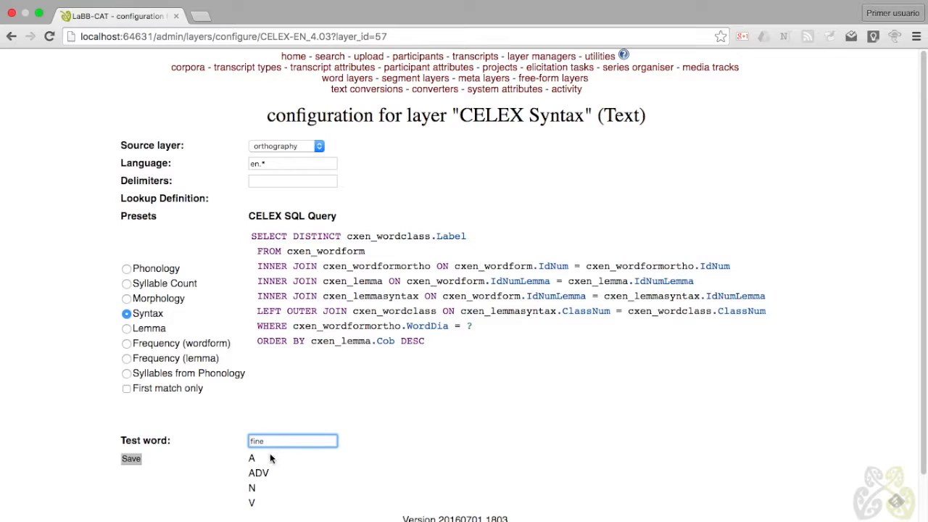
mouse_move(252, 458)
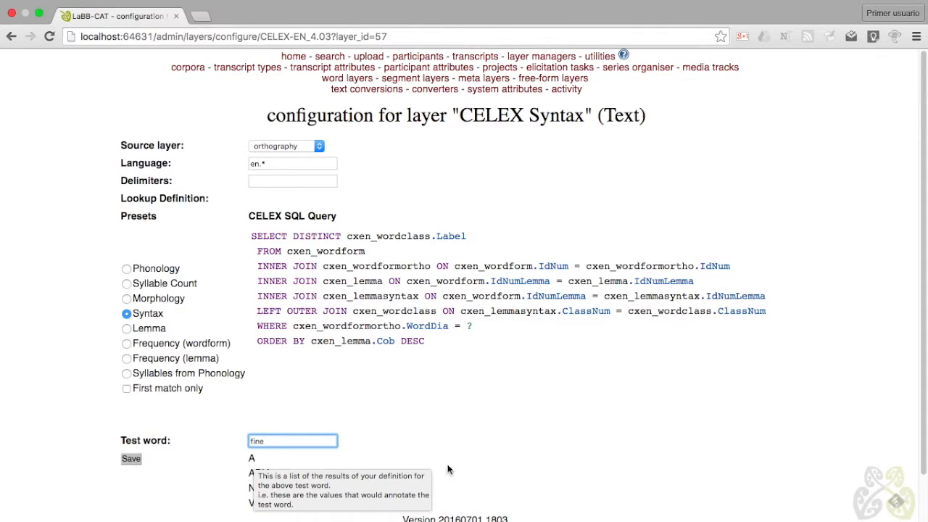
click(466, 432)
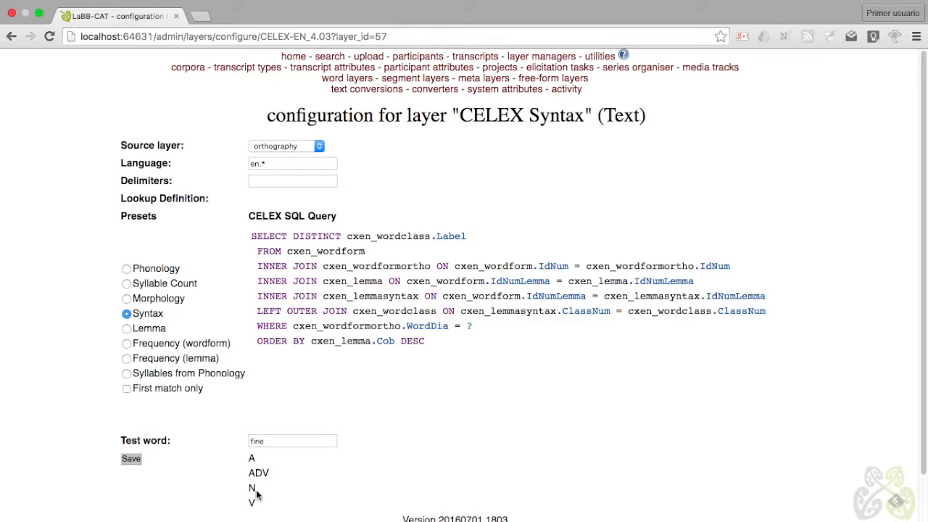
mouse_move(254, 503)
click(382, 411)
Save the syntax layer configuration and regenerate the CELEX Syntax layer across all transcripts.
click(132, 460)
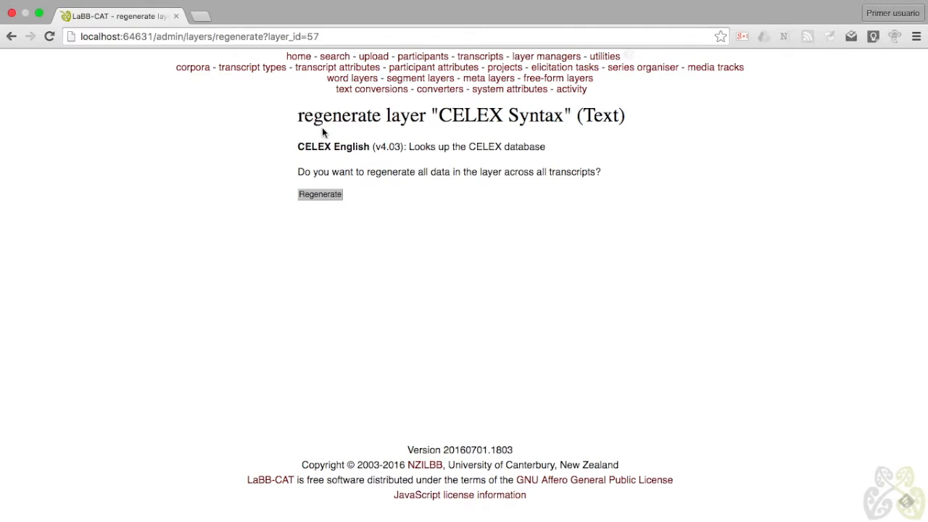
click(328, 195)
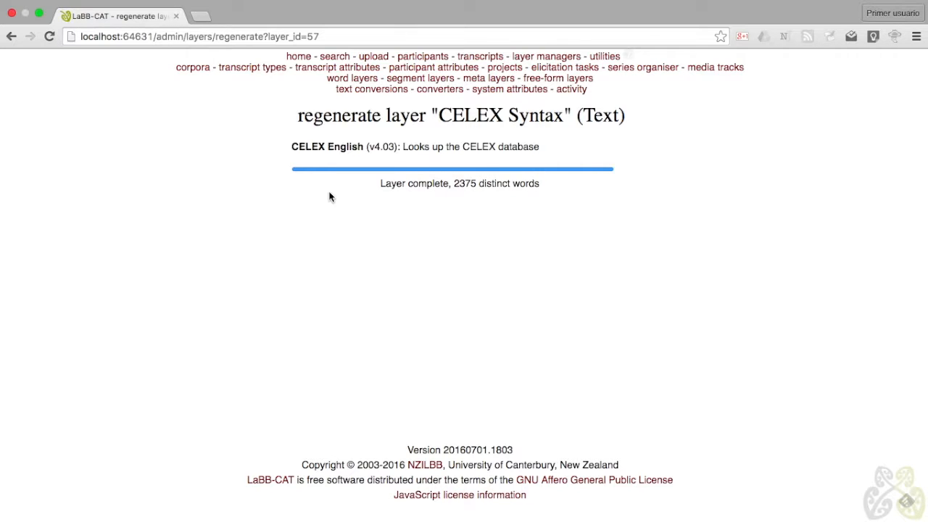
Open the AP511 transcript and display the syntax layer instead of the morphology layer.
click(479, 56)
click(729, 198)
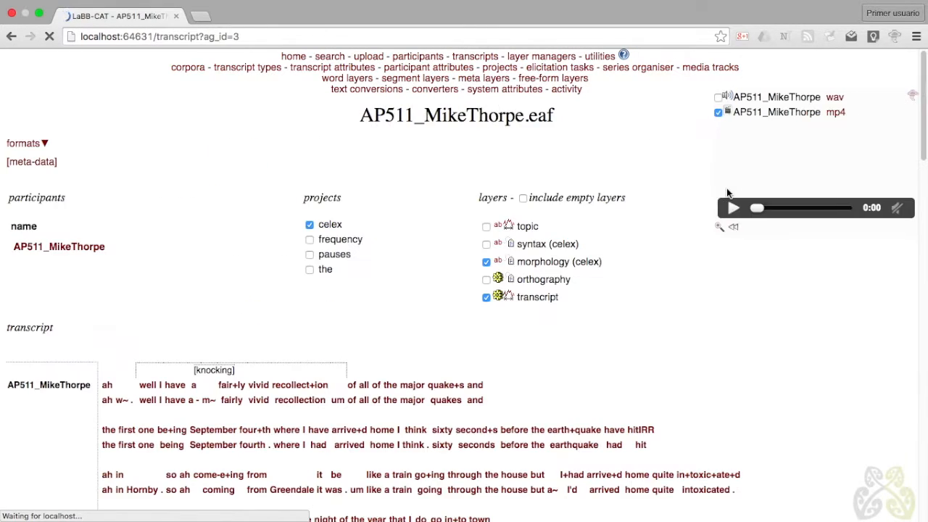
click(487, 261)
click(487, 245)
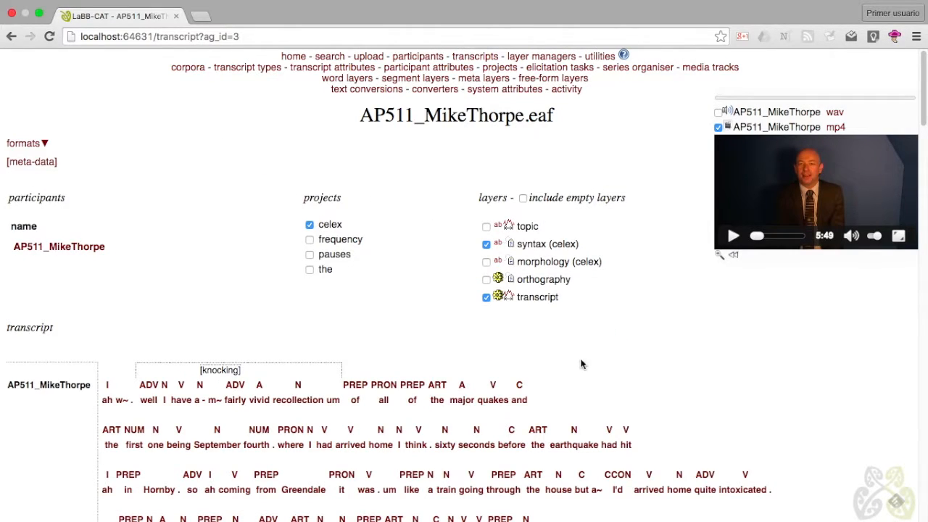
List all participants in the participant filter and start a layered search across everyone.
scroll(609, 378, down, 1)
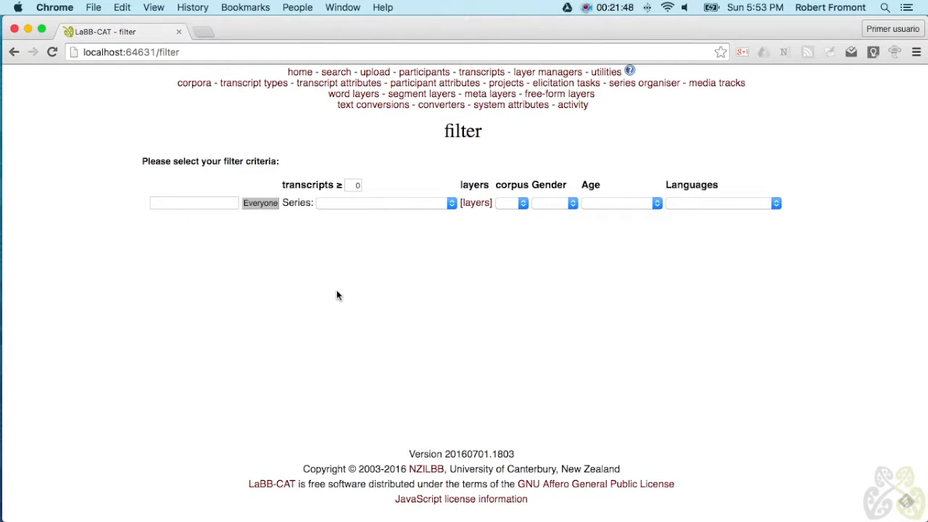
click(259, 205)
scroll(371, 428, down, 5)
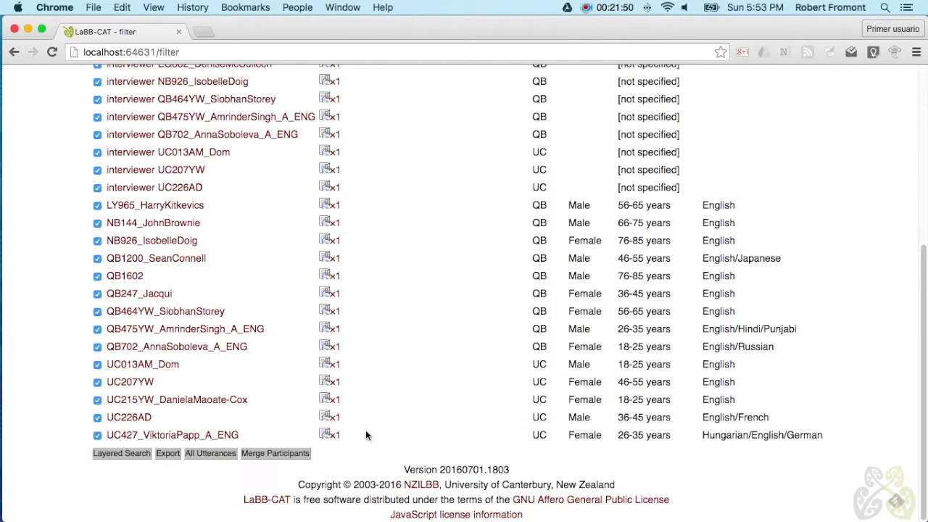
click(132, 454)
Search the orthography layer for the word "fine".
scroll(499, 329, down, 3)
click(175, 293)
text(fine)
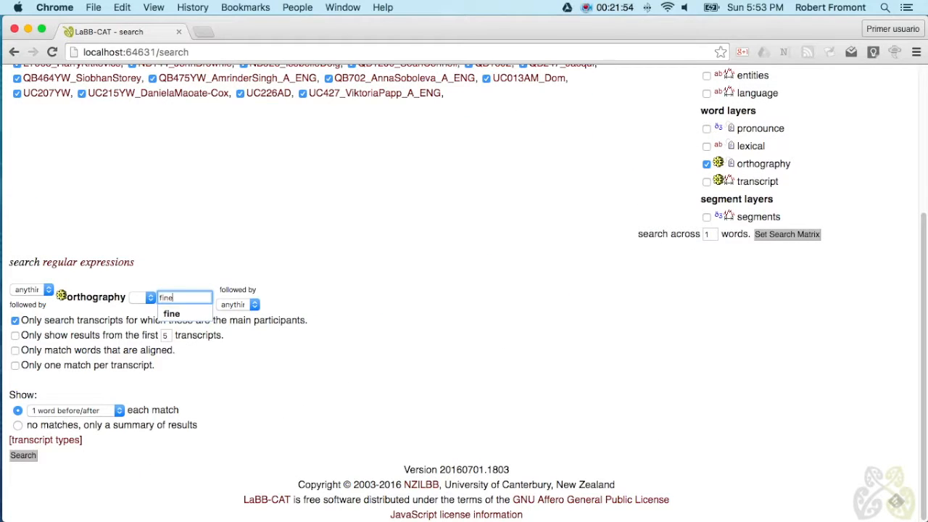
click(354, 438)
click(21, 455)
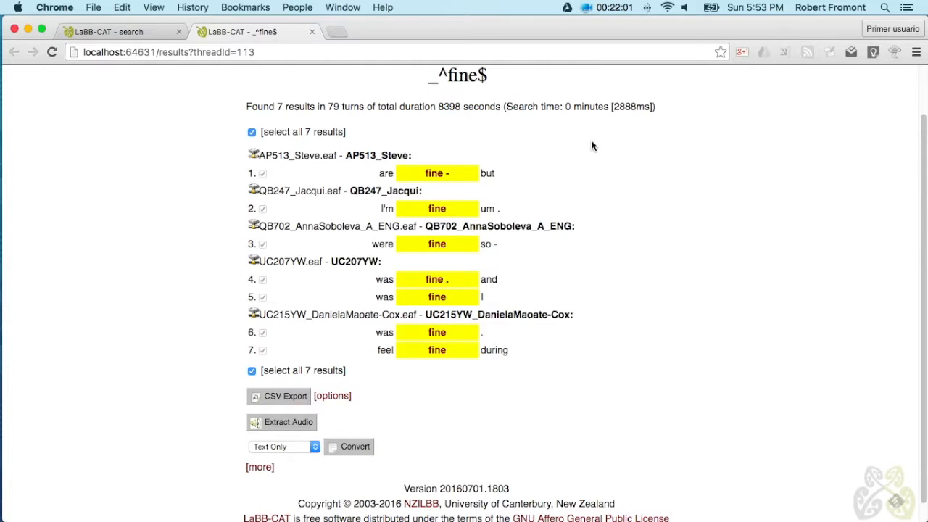
Open the first "fine" match in the AP513 transcript and display the syntax (celex) layer.
click(438, 178)
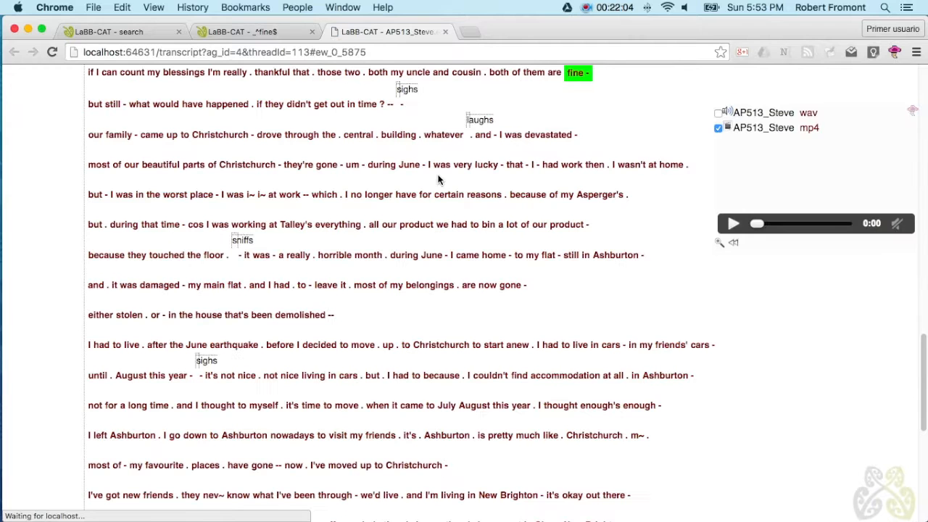
scroll(595, 235, up, 15)
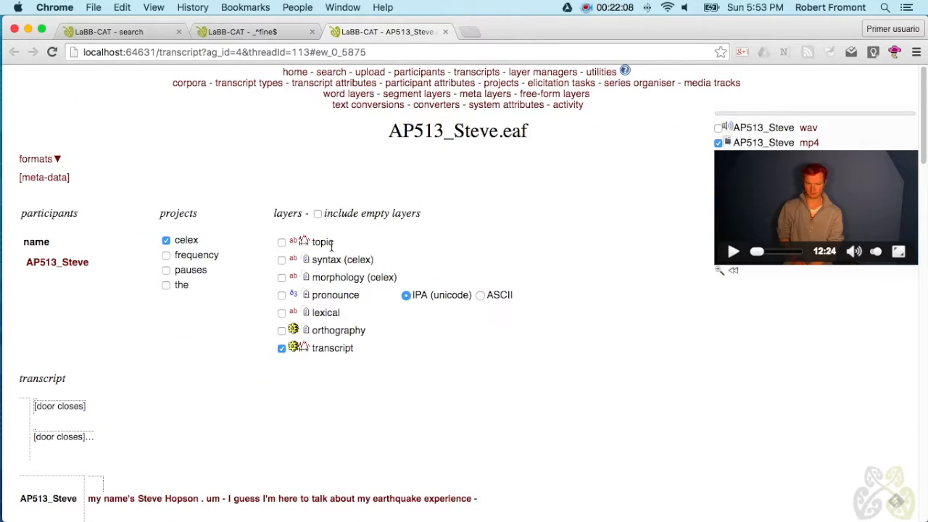
click(281, 259)
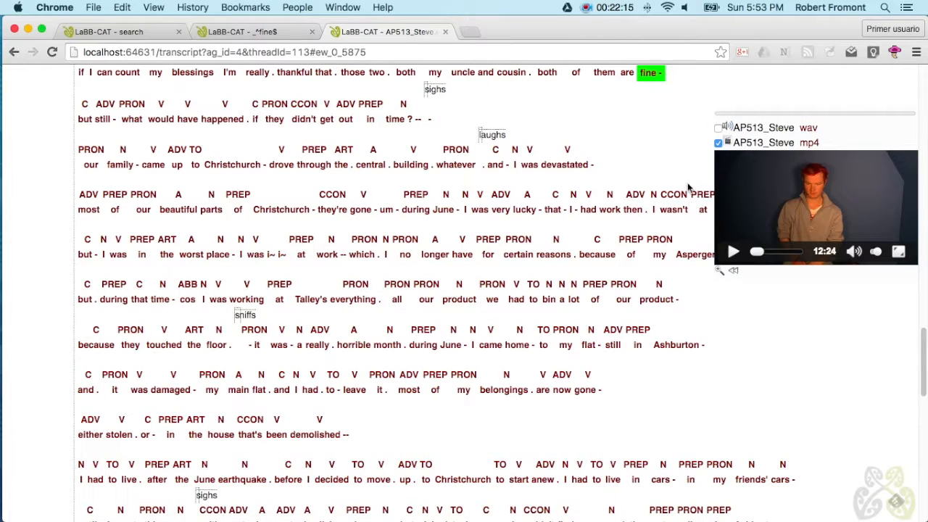
Inspect the syntax variants of the highlighted word "fine" in an enlarged word edit window, and close it.
scroll(674, 130, up, 2)
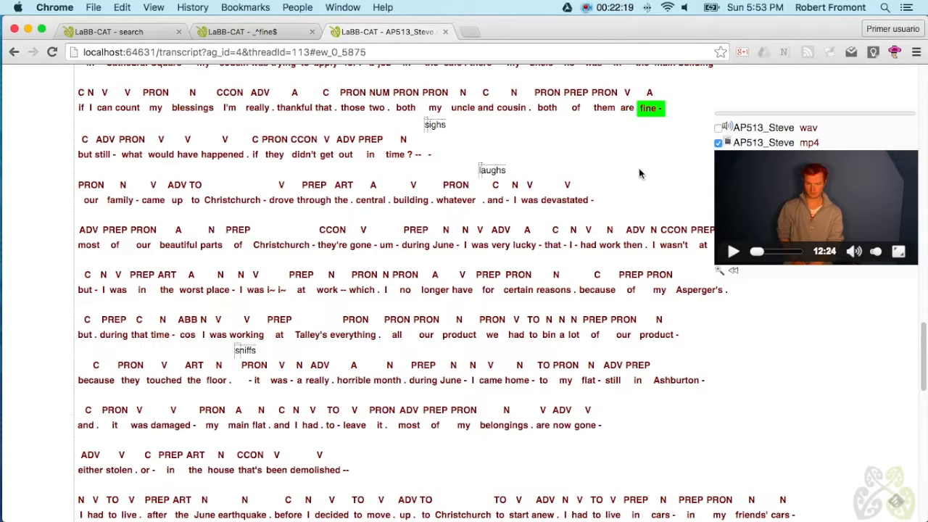
scroll(639, 174, up, 1)
click(649, 115)
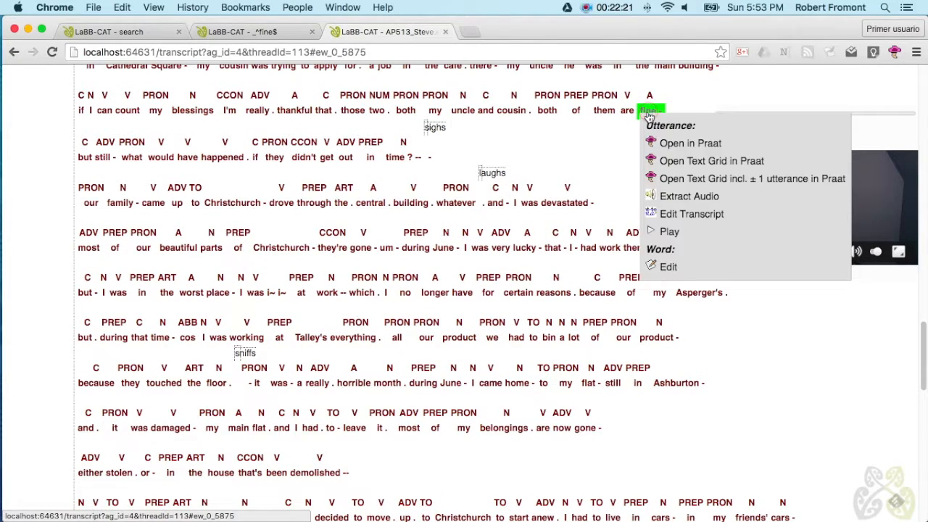
click(668, 268)
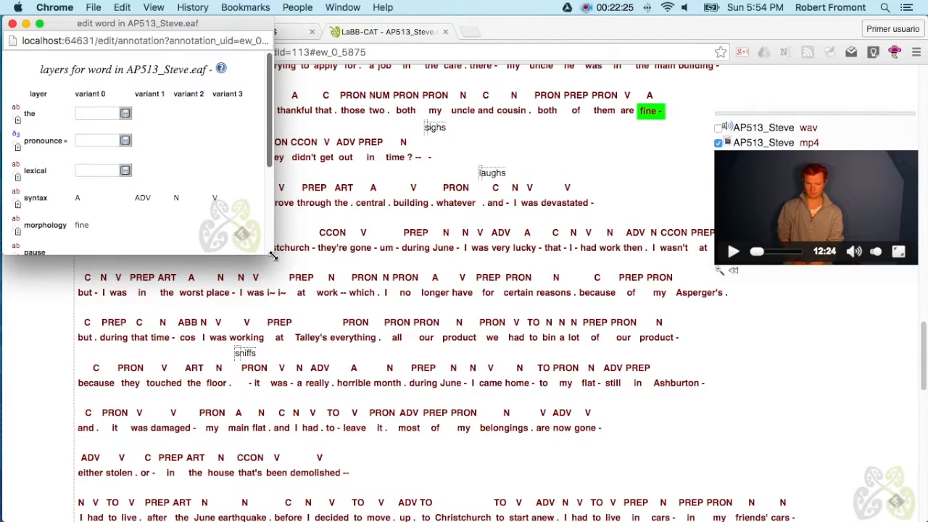
drag(272, 253, 332, 360)
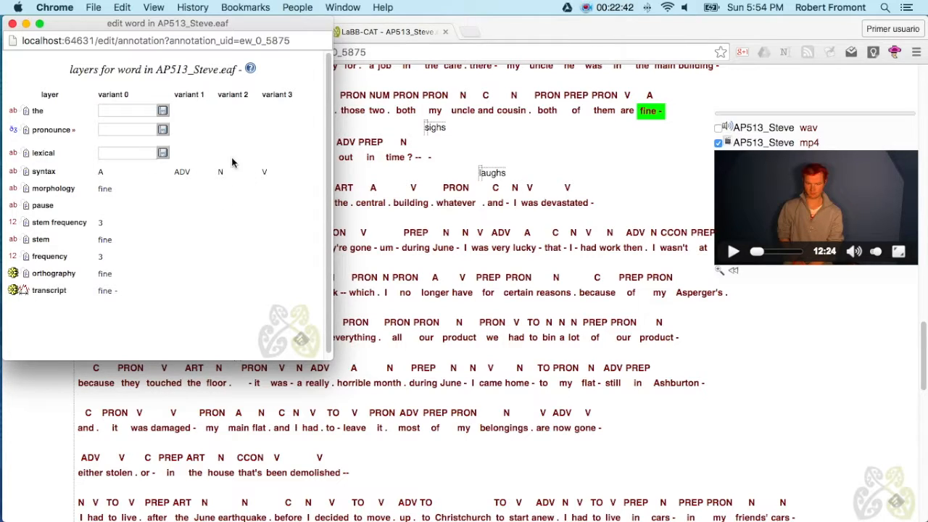
click(13, 24)
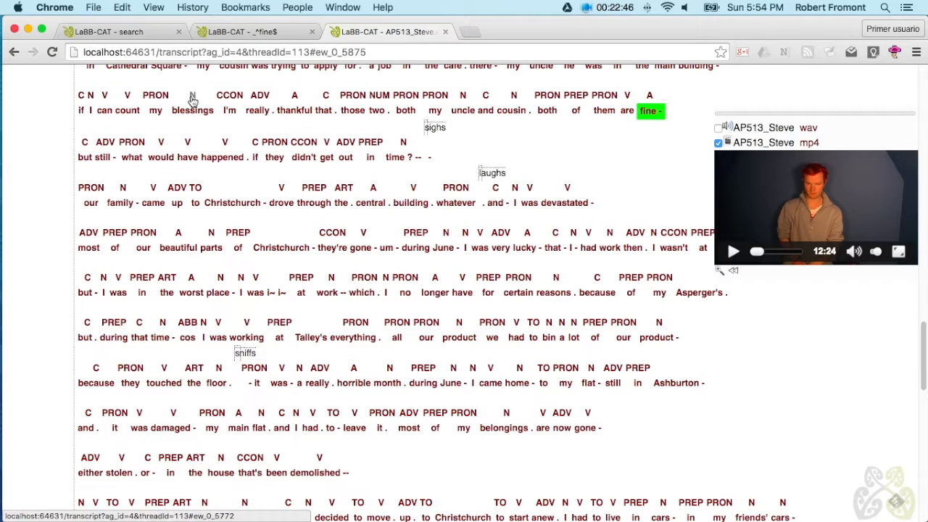
Return to the search form, include the celex project's layers and add syntax to the search matrix alongside orthography.
click(136, 32)
scroll(628, 213, up, 5)
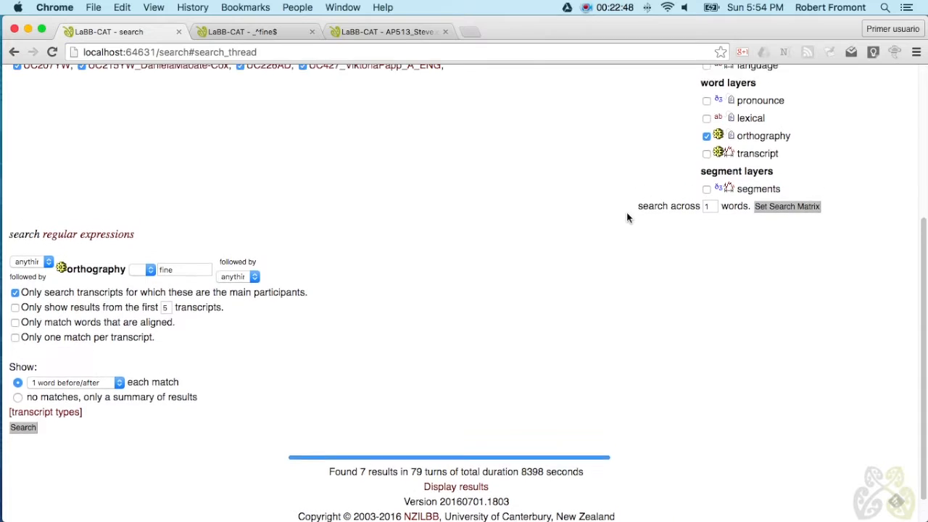
click(647, 105)
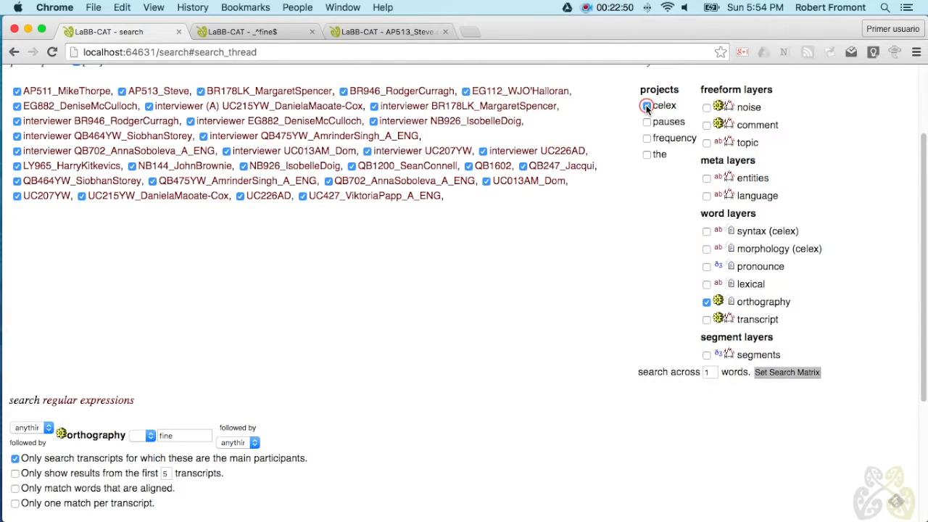
click(707, 232)
click(787, 372)
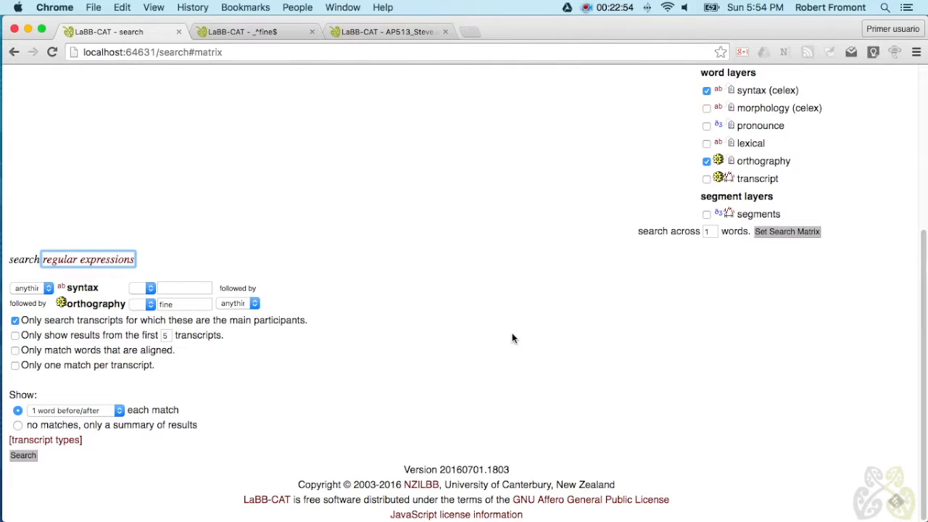
Search for words with syntax A and orthography "fine".
click(181, 288)
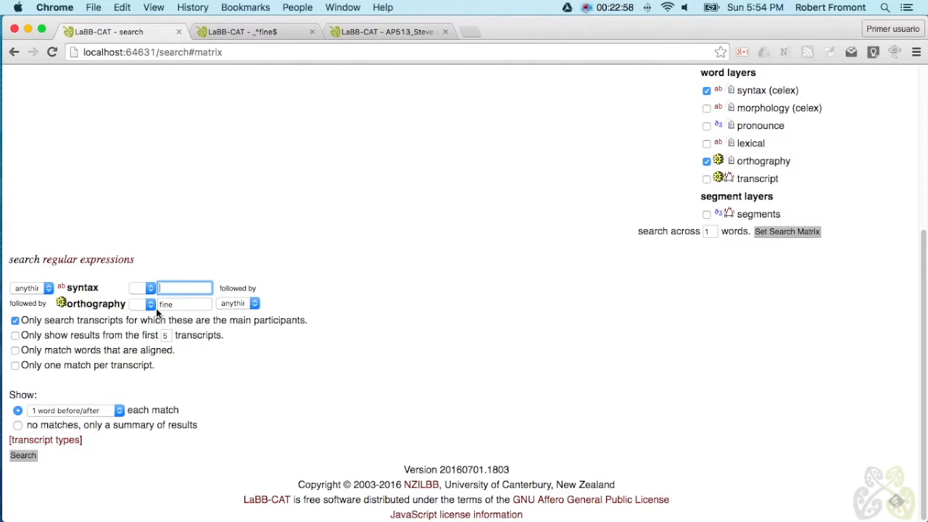
text(A)
click(23, 455)
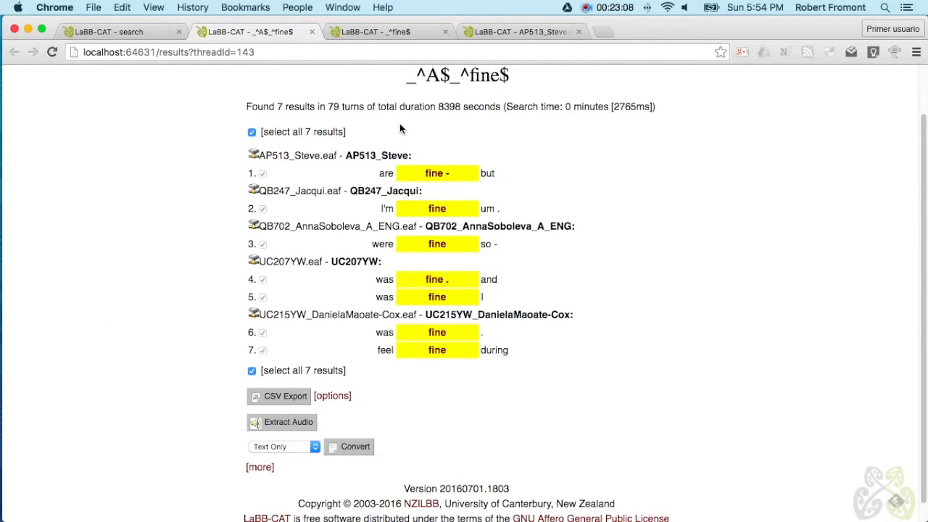
Change the syntax pattern to V, repeat the search for "fine" and compare its results with the A search.
click(141, 32)
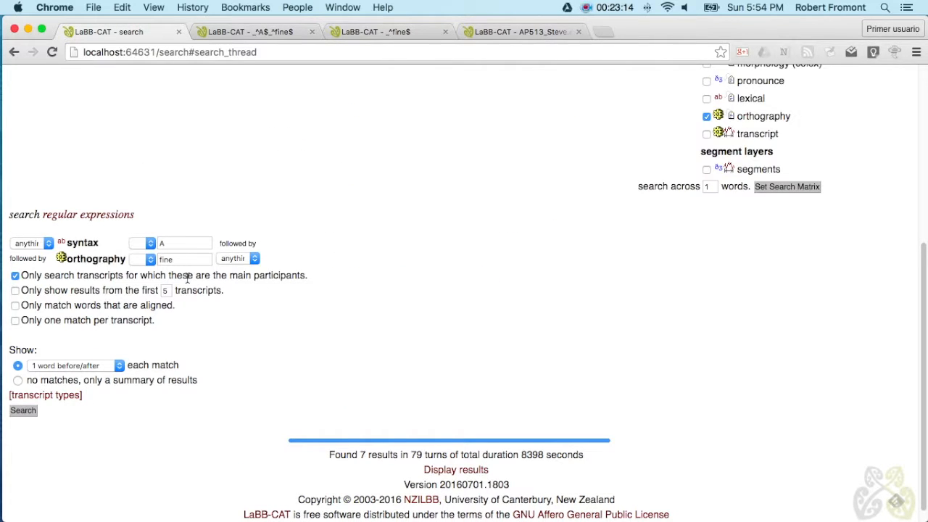
click(175, 244)
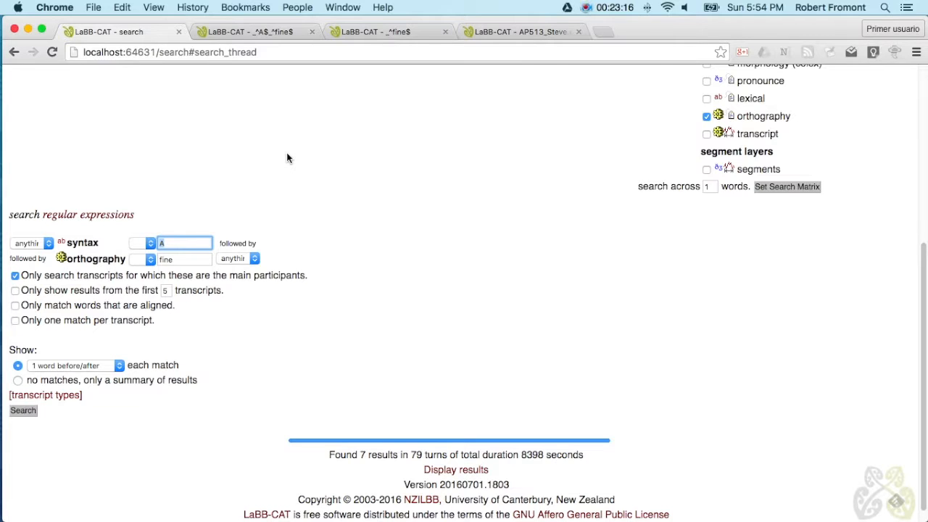
key(BackSpace)
text(V)
click(23, 411)
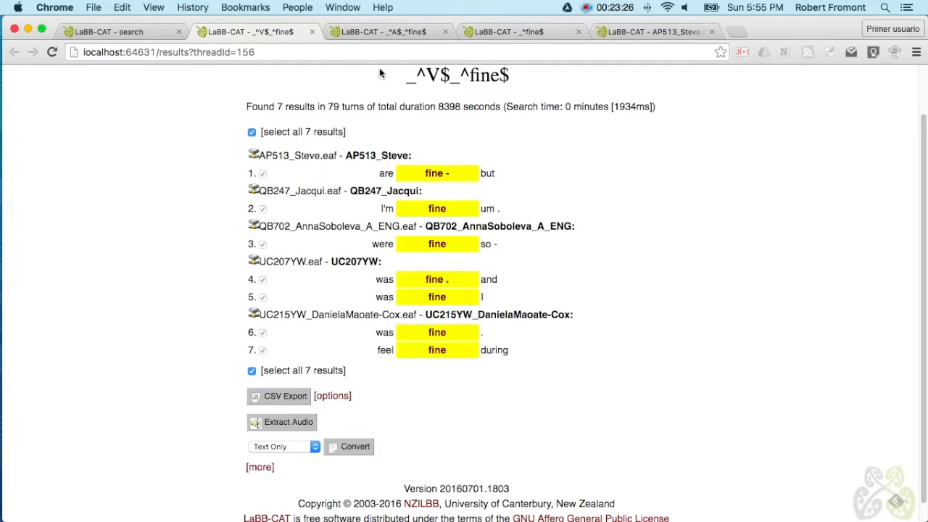
click(374, 29)
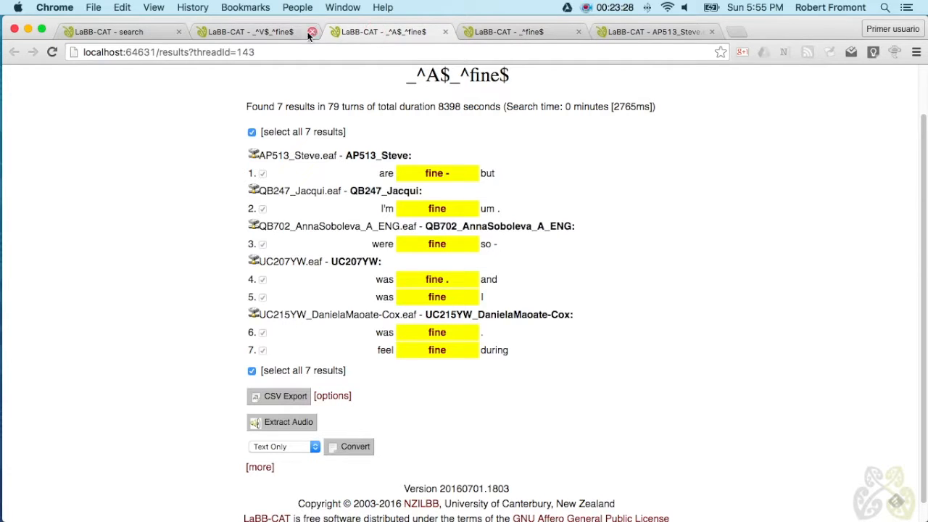
click(286, 32)
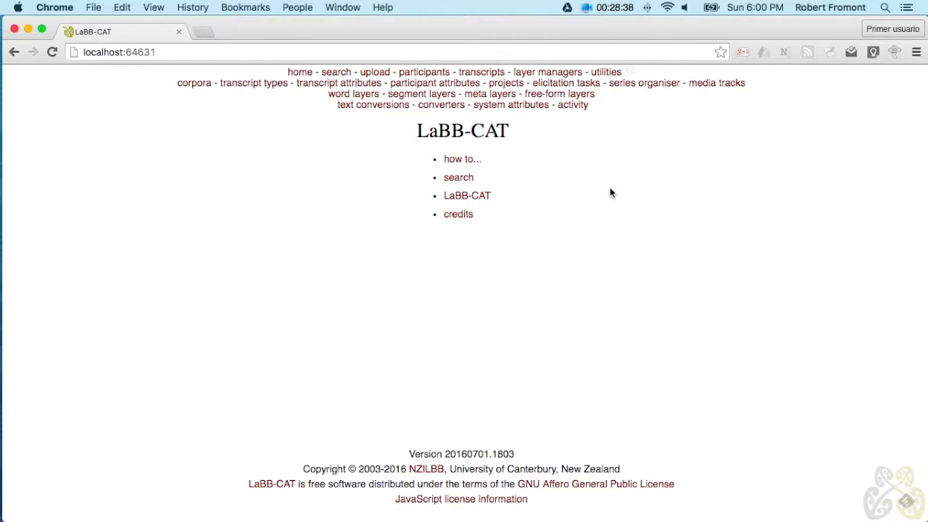
Start a new word layer described as "CELEX Syllable Count" with the short description "syllable count".
click(361, 95)
scroll(768, 213, down, 15)
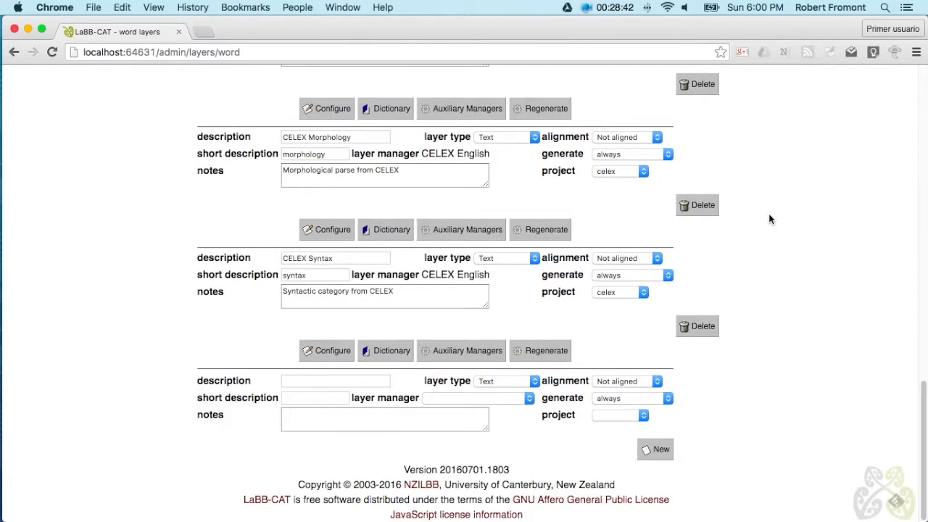
click(325, 381)
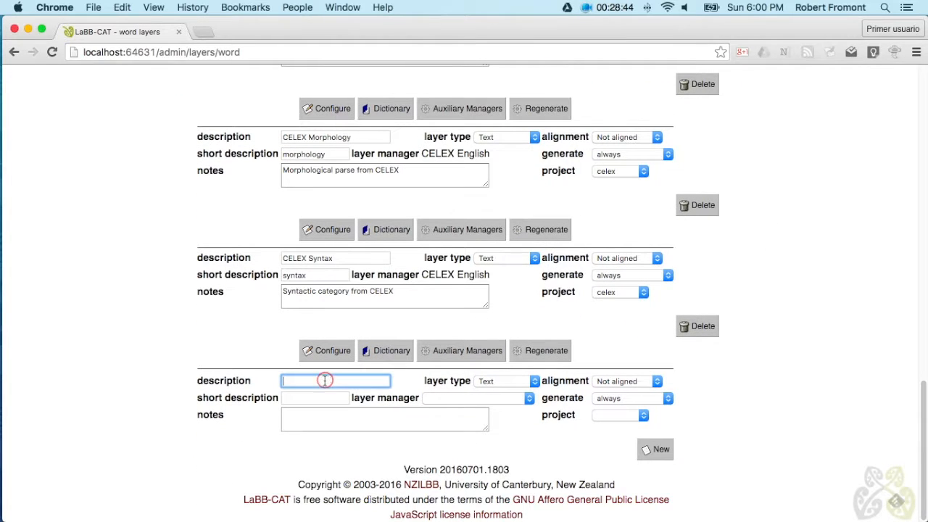
text(Celex )
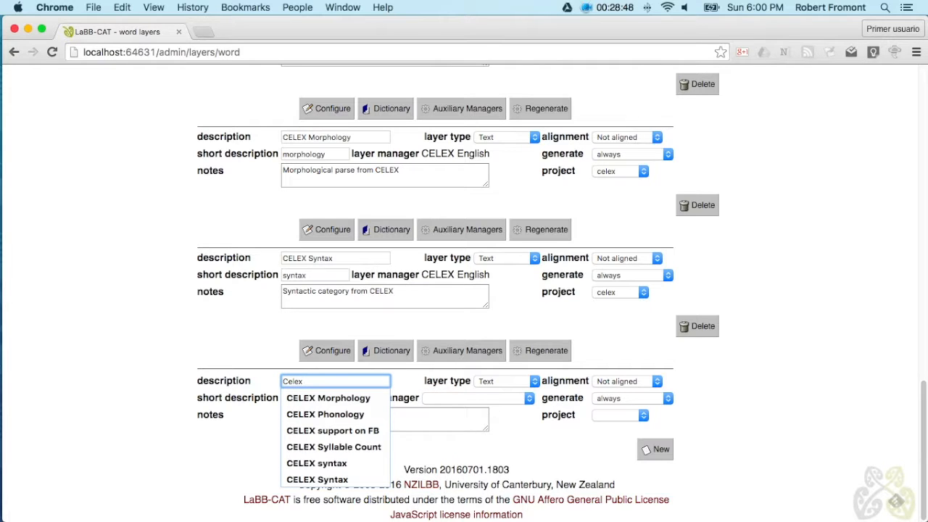
text(Syllable Count)
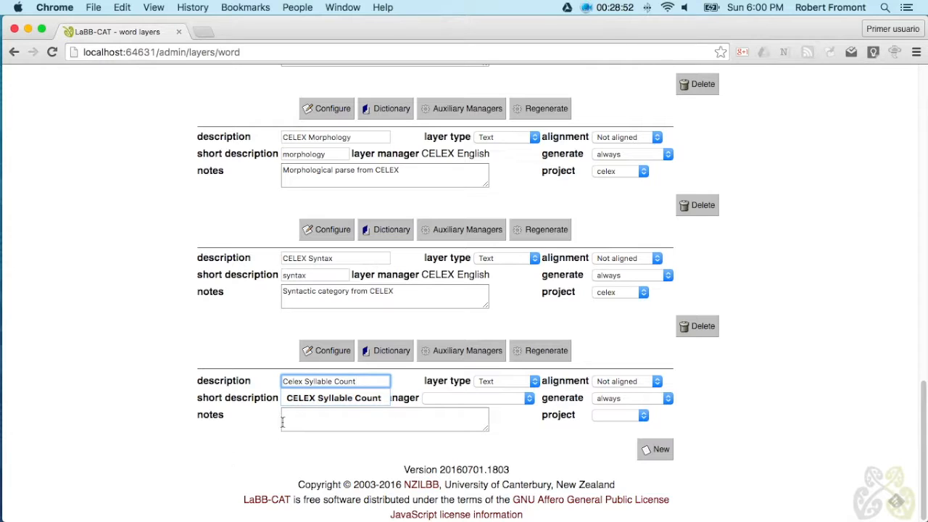
click(333, 398)
text(syllable count)
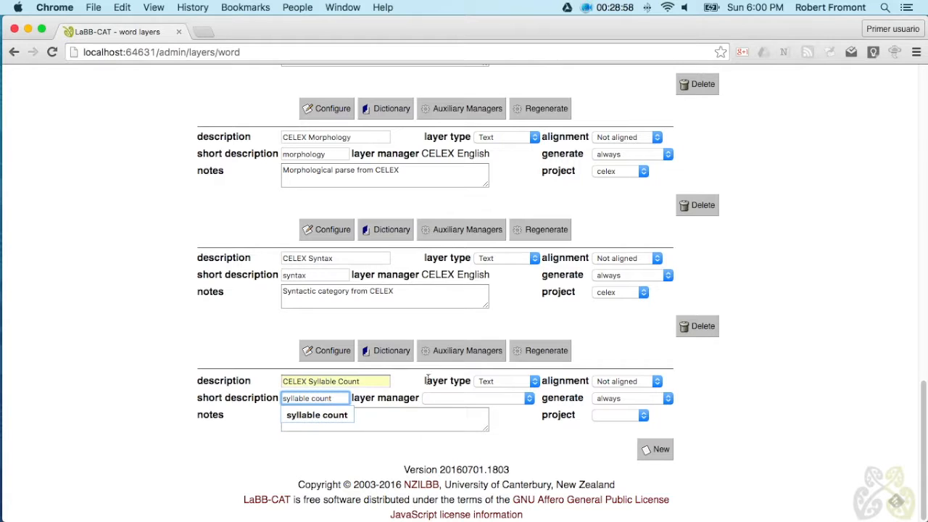
Set the layer type to Number, assign CELEX English and the celex project, add the notes "Syllable count" and create the layer.
click(518, 381)
click(506, 396)
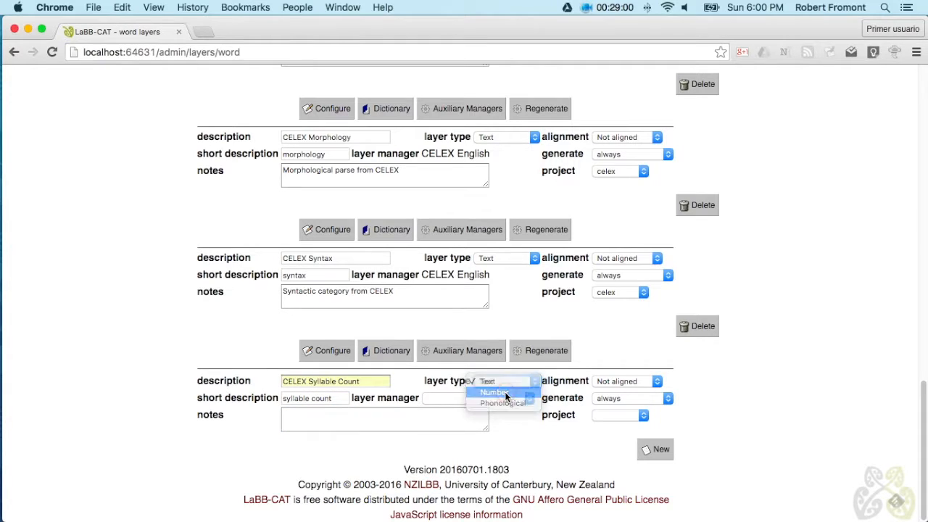
click(508, 398)
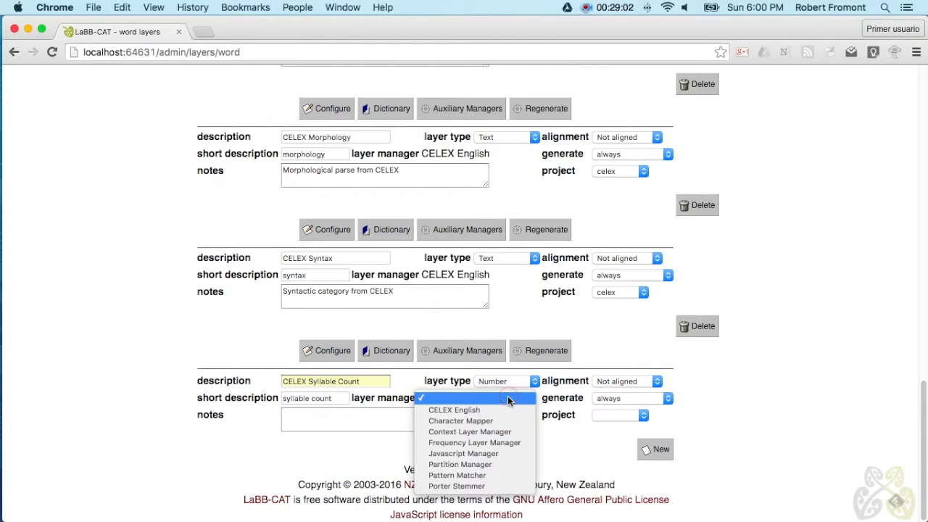
click(448, 411)
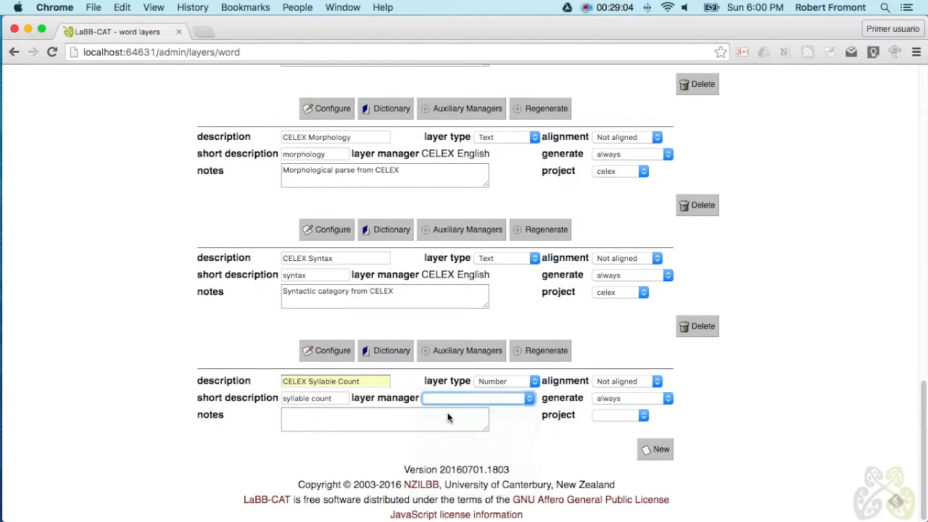
click(609, 414)
click(613, 427)
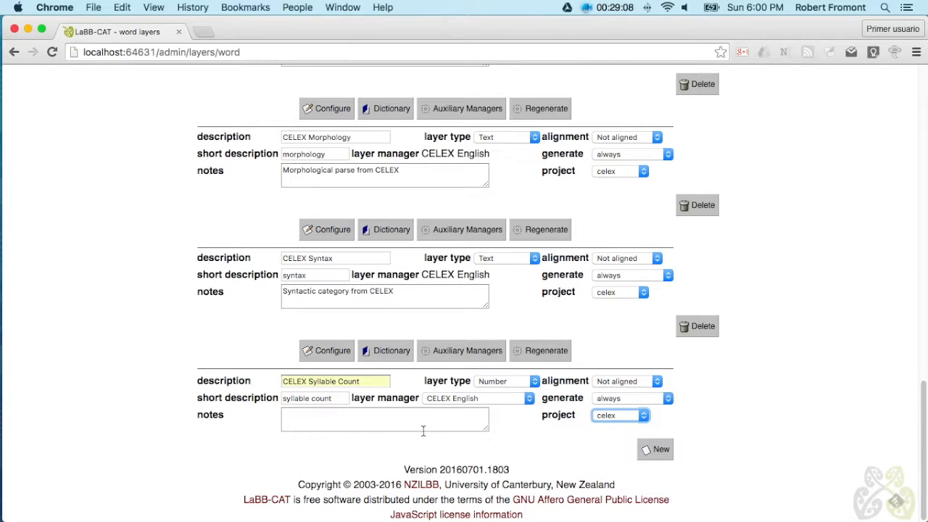
click(326, 425)
text(Syllable count)
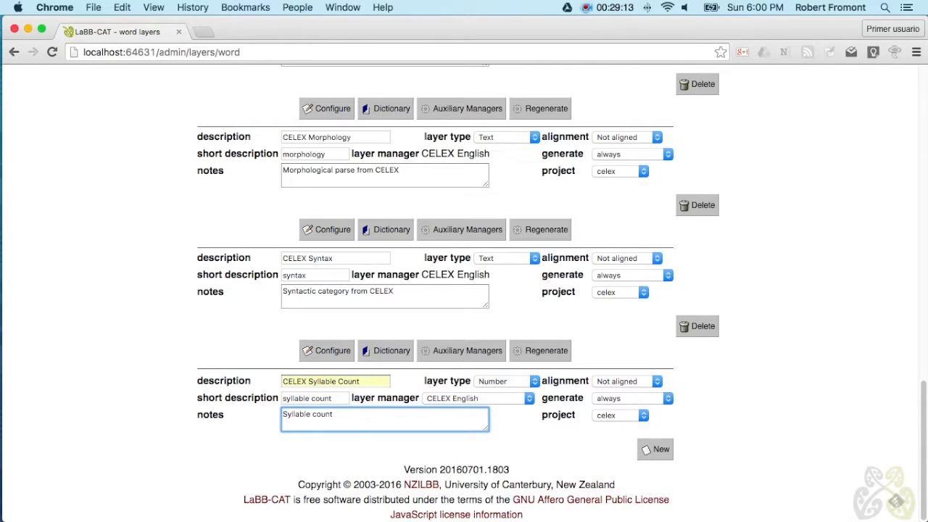
click(662, 450)
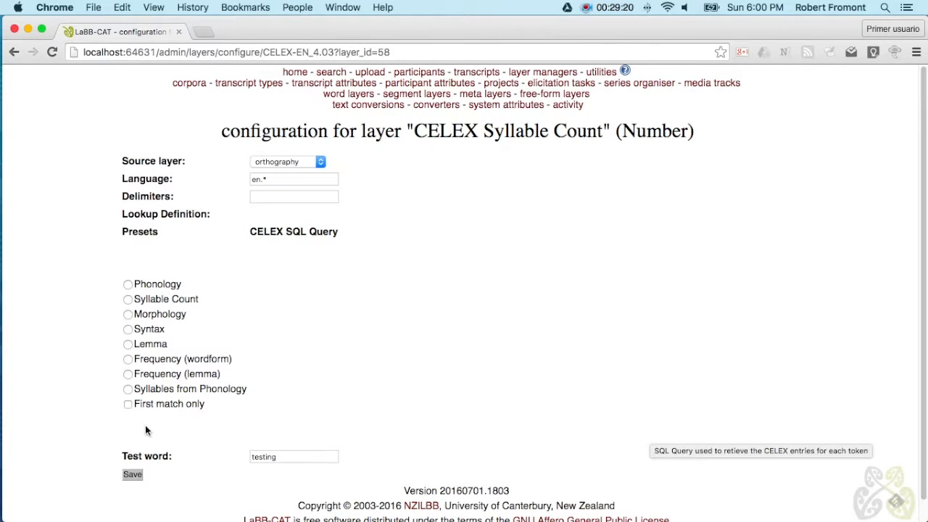
Apply the Syllable Count preset to the layer's lookup, switching First match only on and back off.
click(128, 299)
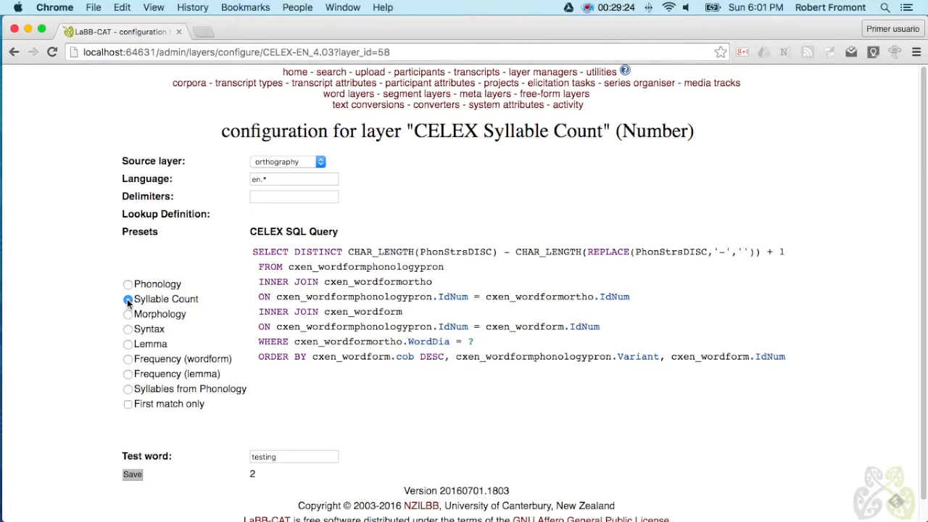
click(128, 405)
click(128, 405)
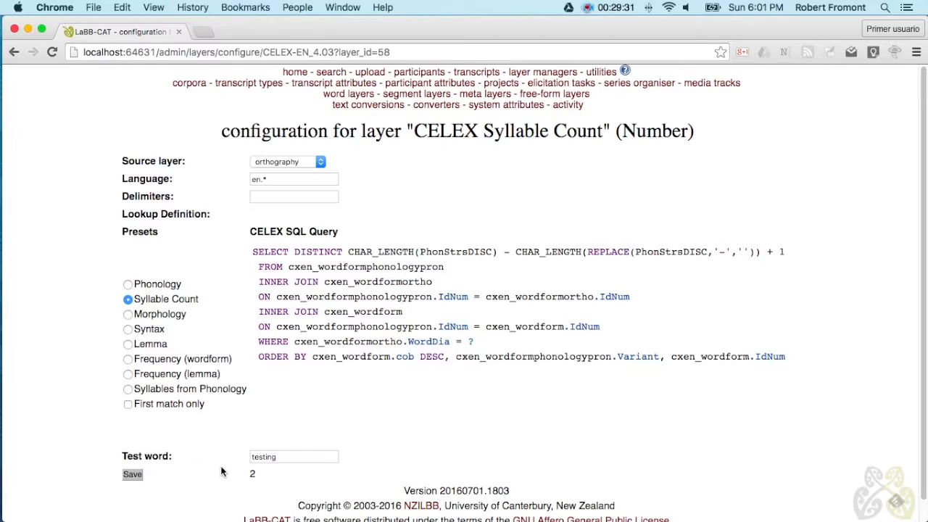
Test the syllable count lookup with the word "family" in place of the current test word.
click(289, 457)
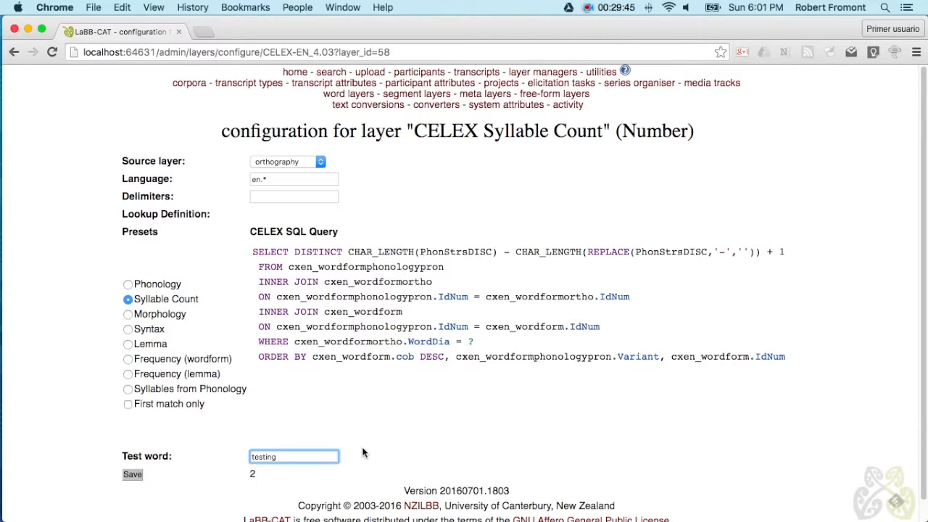
key(BackSpace)
key(BackSpace)
key(BackSpace)
key(BackSpace)
key(BackSpace)
key(BackSpace)
key(BackSpace)
text(family)
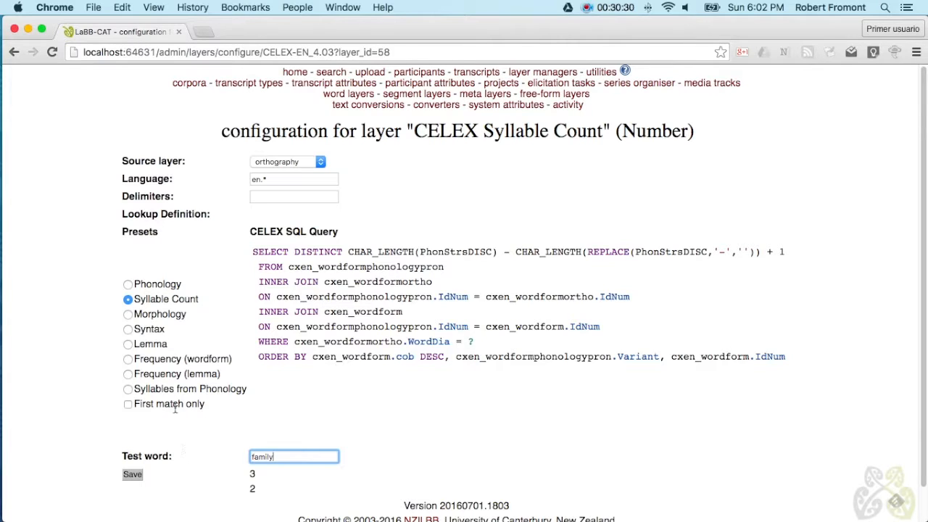
Restrict the lookup to the first match only, save the configuration and regenerate the CELEX Syllable Count layer across all transcripts.
click(129, 405)
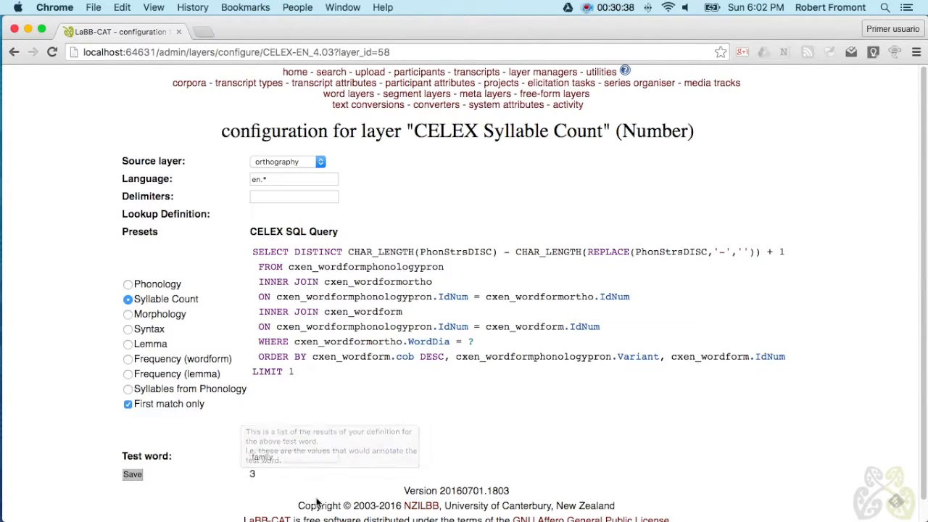
click(134, 475)
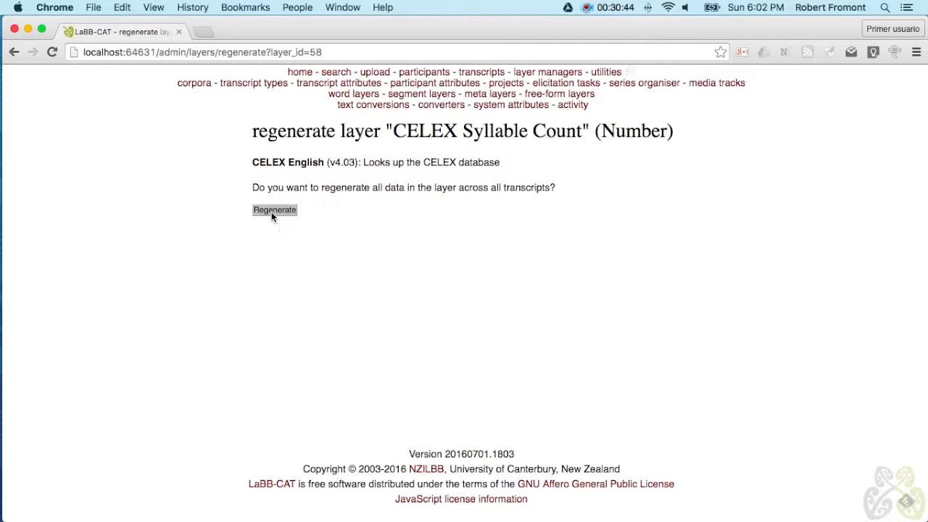
click(272, 213)
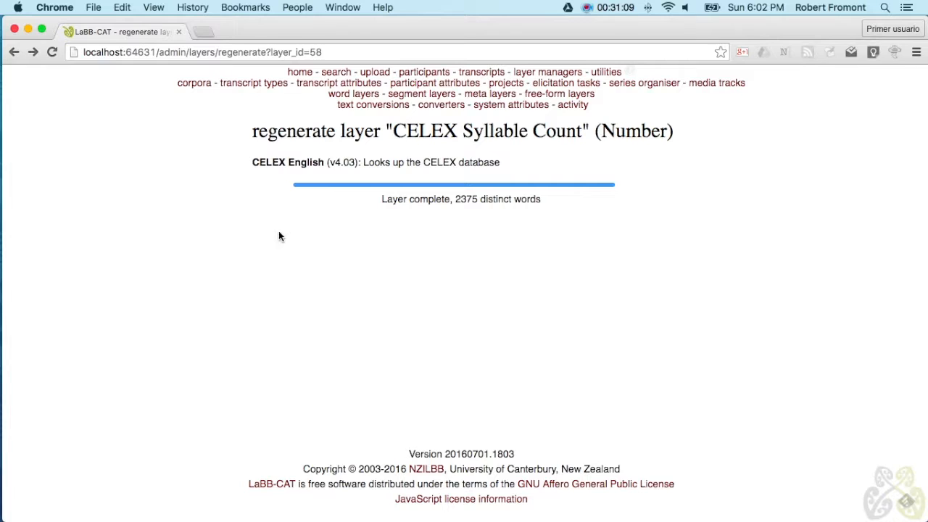
Open the AP511 transcript, show its syllable count layer and examine the numbers above the words.
click(487, 73)
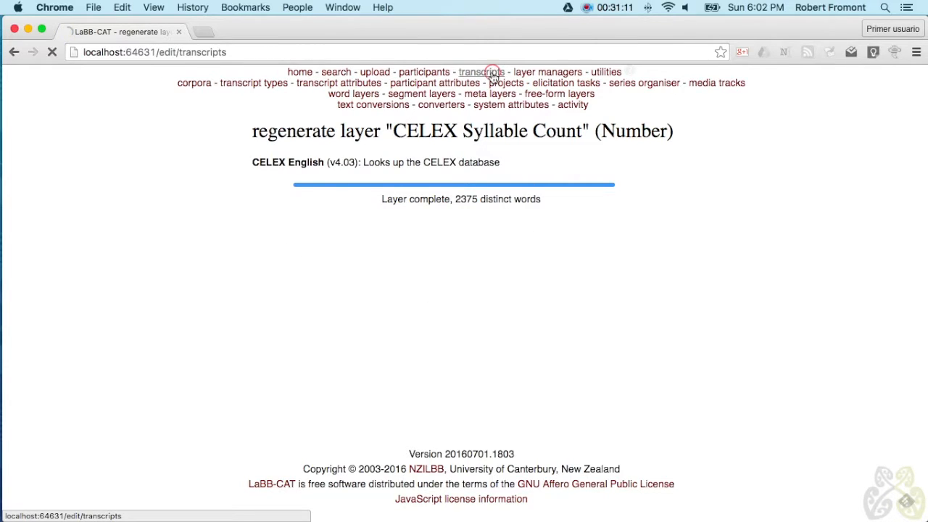
click(734, 211)
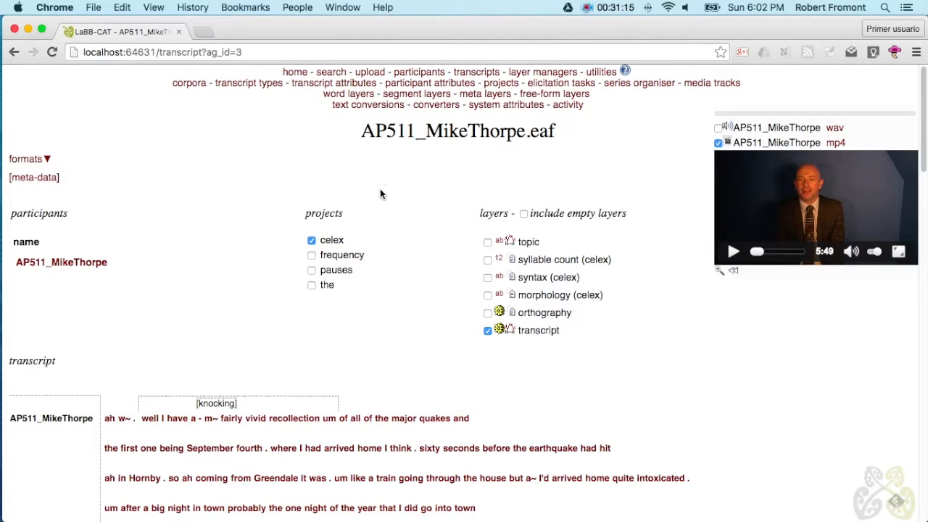
click(488, 260)
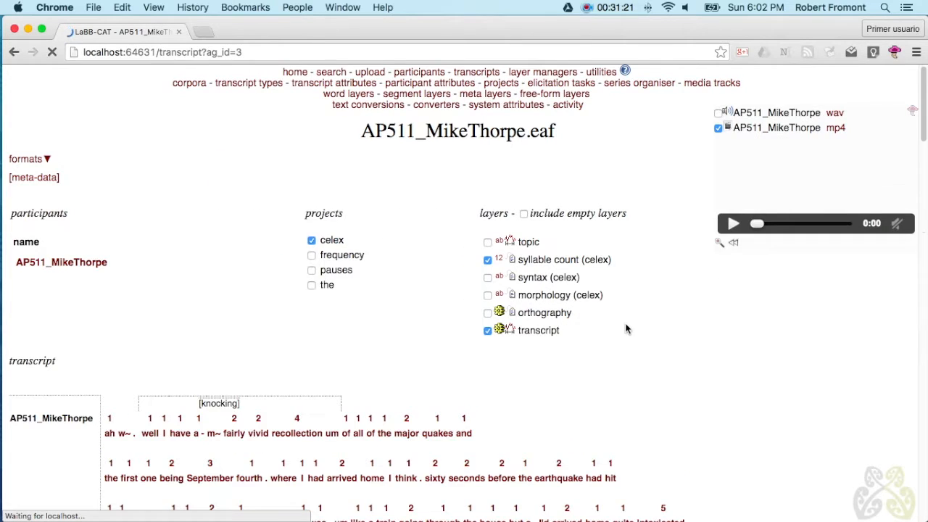
scroll(629, 327, down, 1)
scroll(629, 332, down, 5)
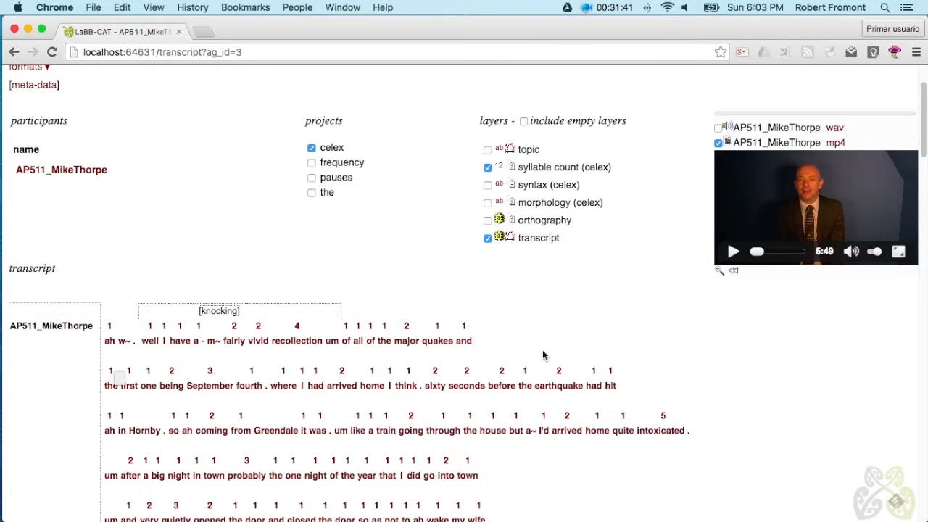
scroll(542, 353, up, 3)
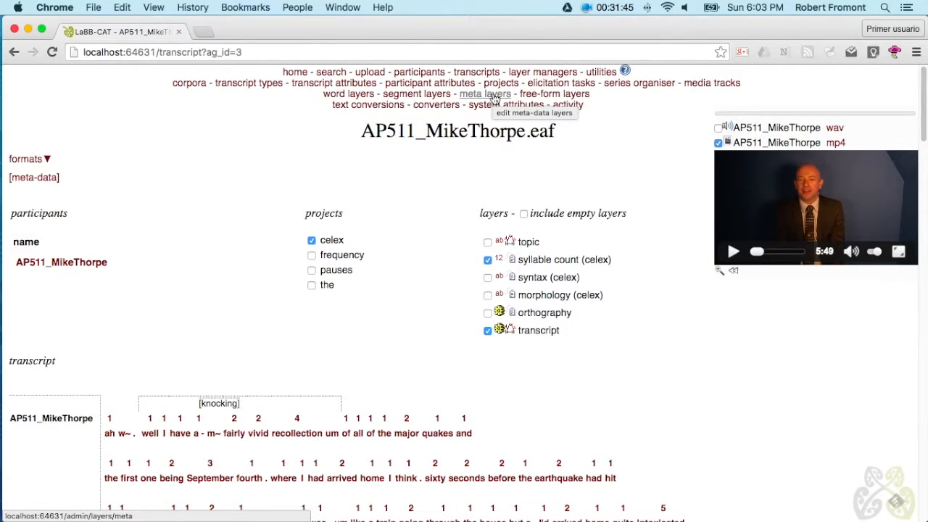
Start a new meta-data layer described as "Speech Rate" with layer type Number and the short description "syll/min".
click(494, 98)
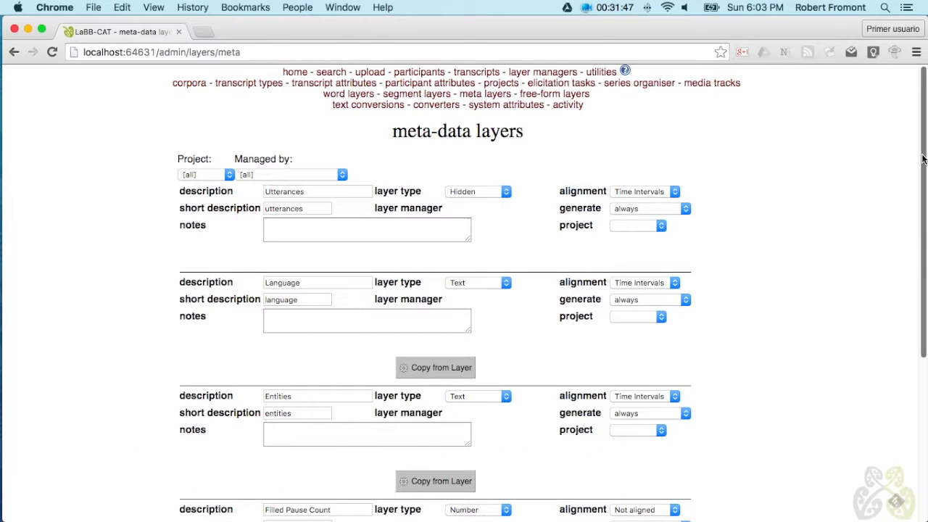
scroll(920, 153, down, 5)
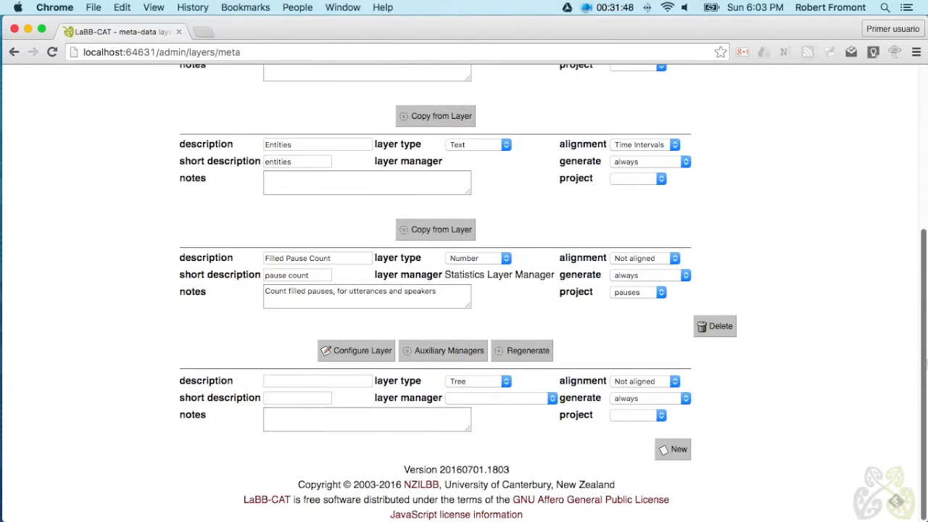
click(276, 381)
text(Speech Rate)
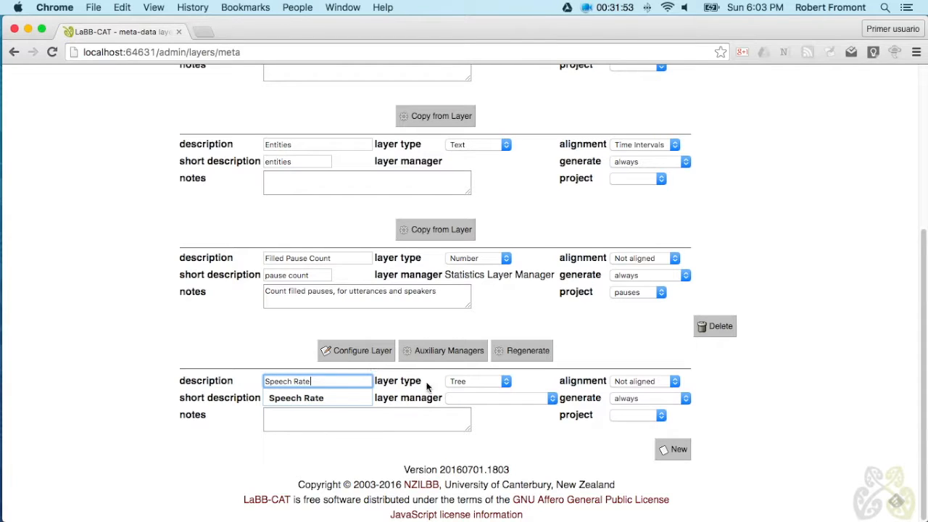
click(475, 380)
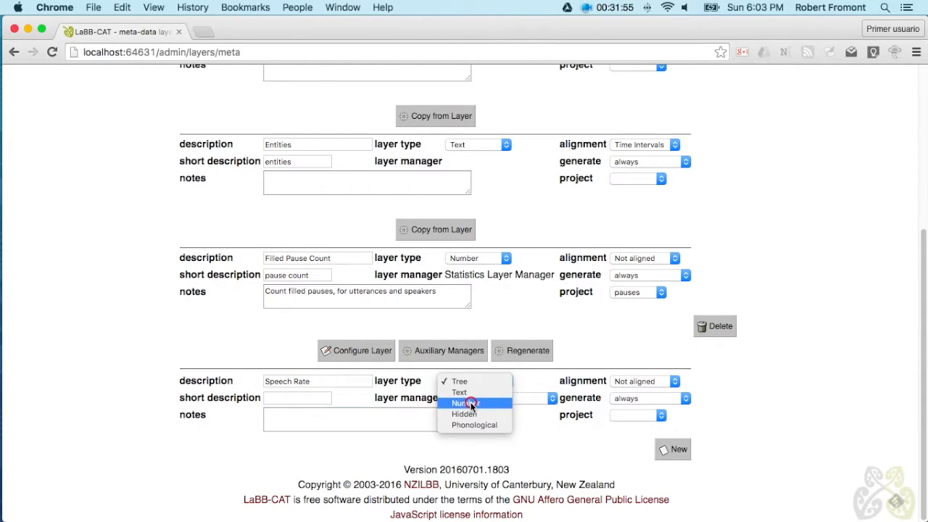
click(466, 403)
click(285, 400)
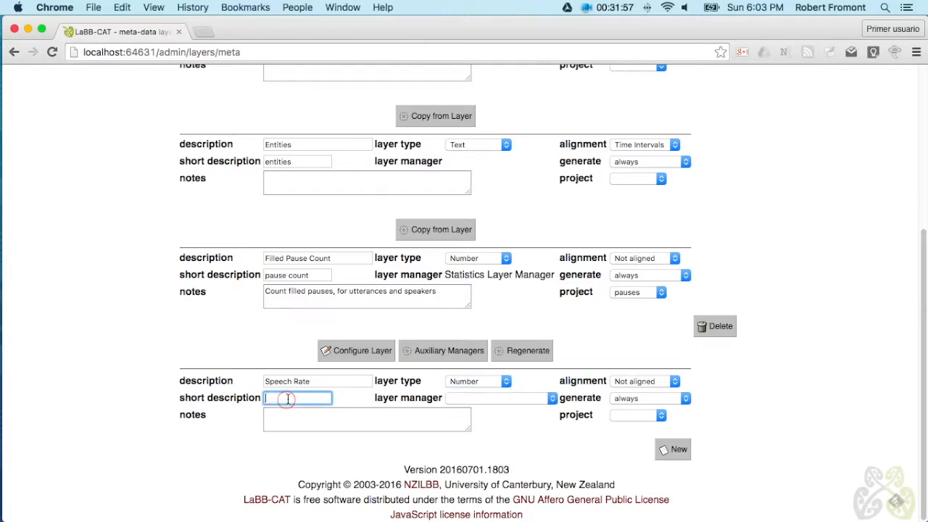
text(syll)
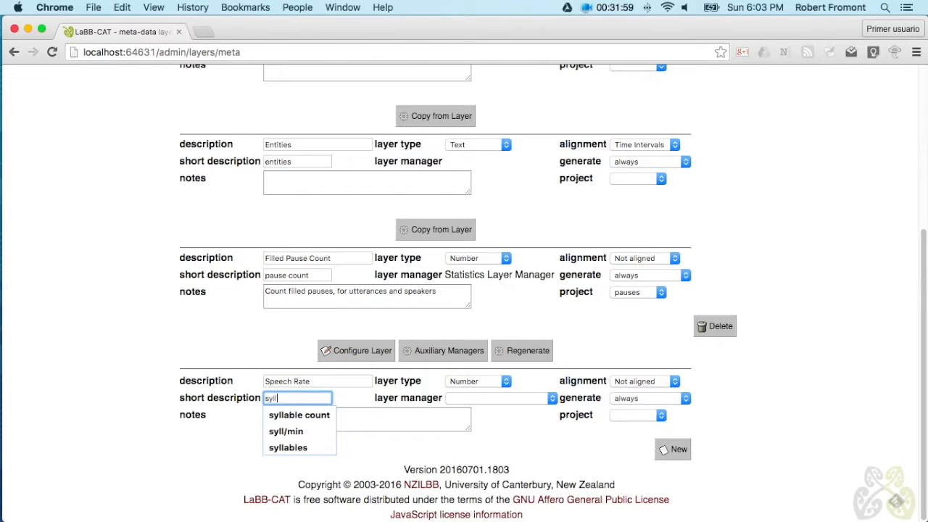
text(/)
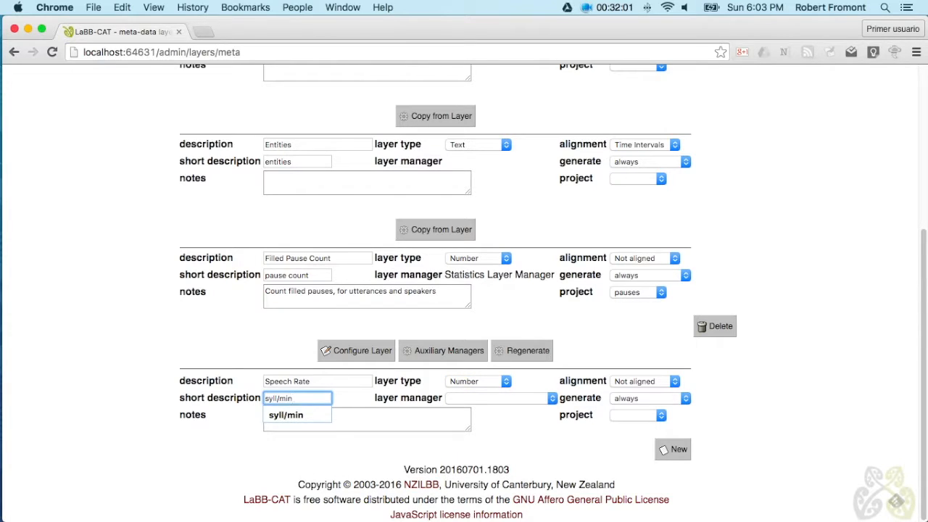
text(min)
Assign the Statistics Layer Manager and the celex project, add the notes "Speech rate in syllables per minute" and create the layer.
click(504, 400)
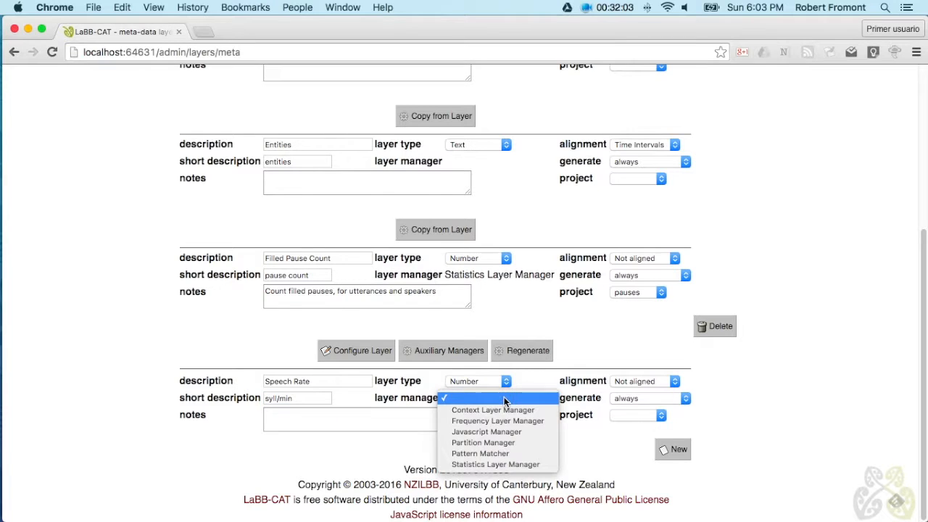
click(496, 464)
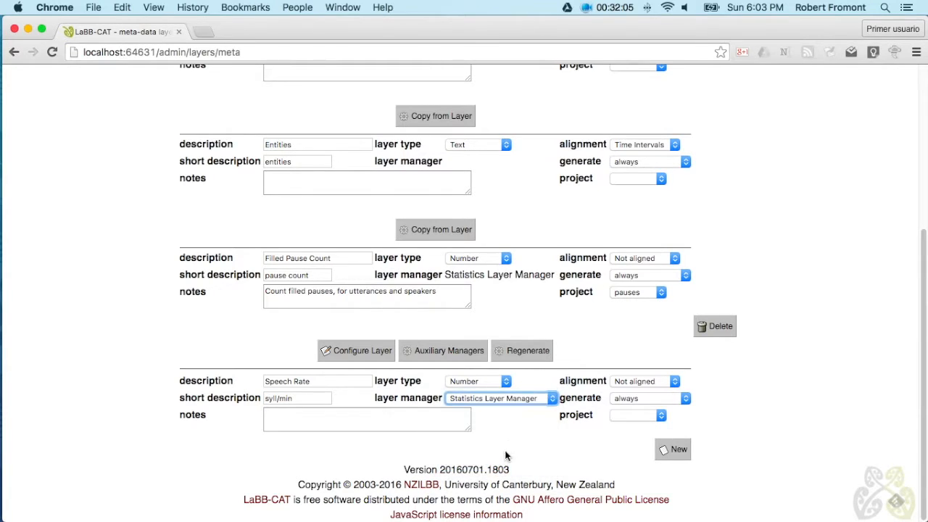
click(649, 415)
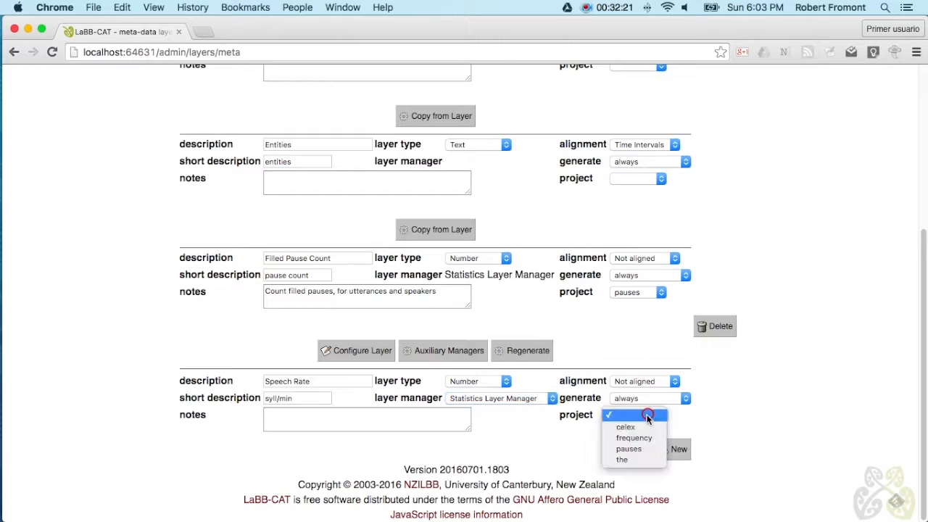
click(634, 429)
click(327, 420)
text(Speech rate in syllables per minute)
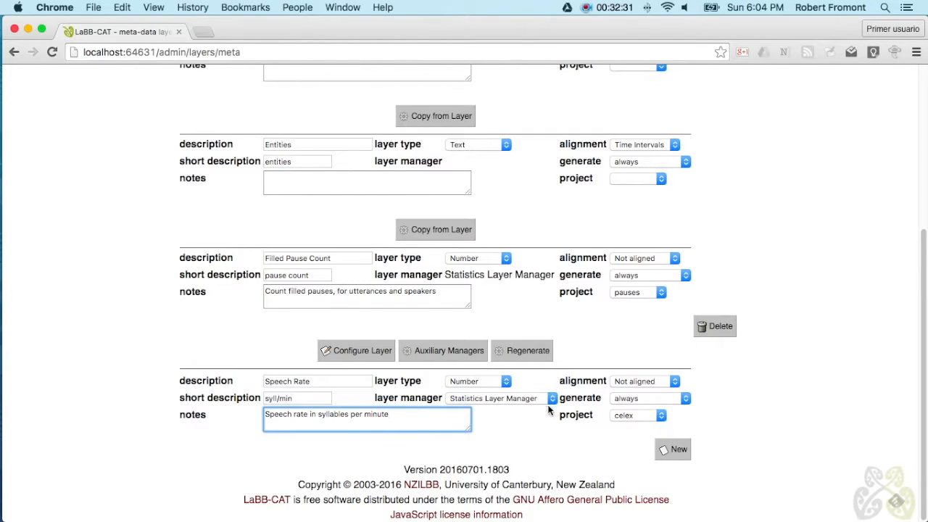
click(679, 451)
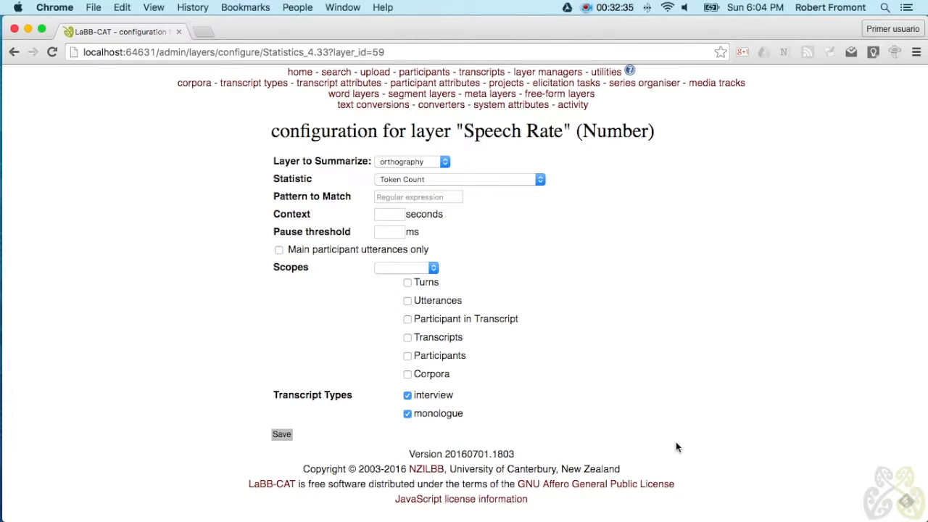
Configure the Speech Rate layer to summarize the syllable count layer using the Label Sum Rate (per minute) statistic.
click(413, 162)
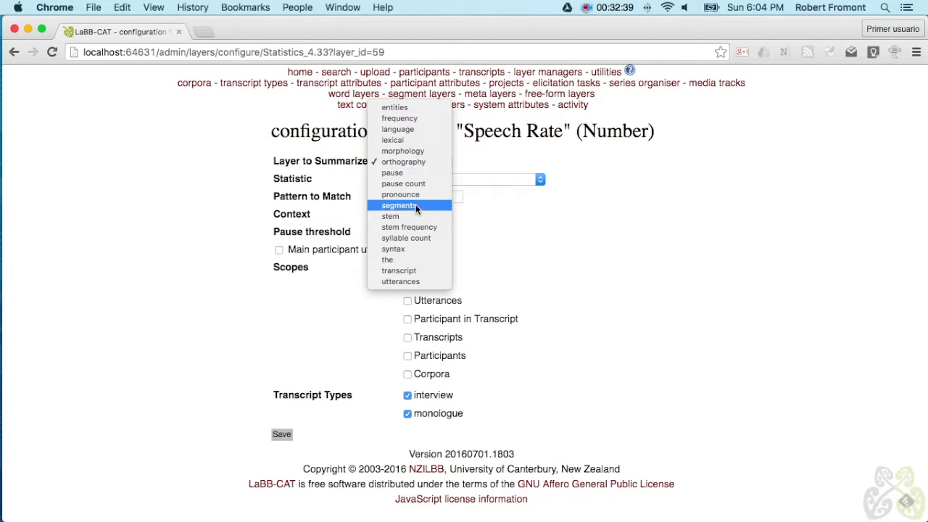
click(414, 238)
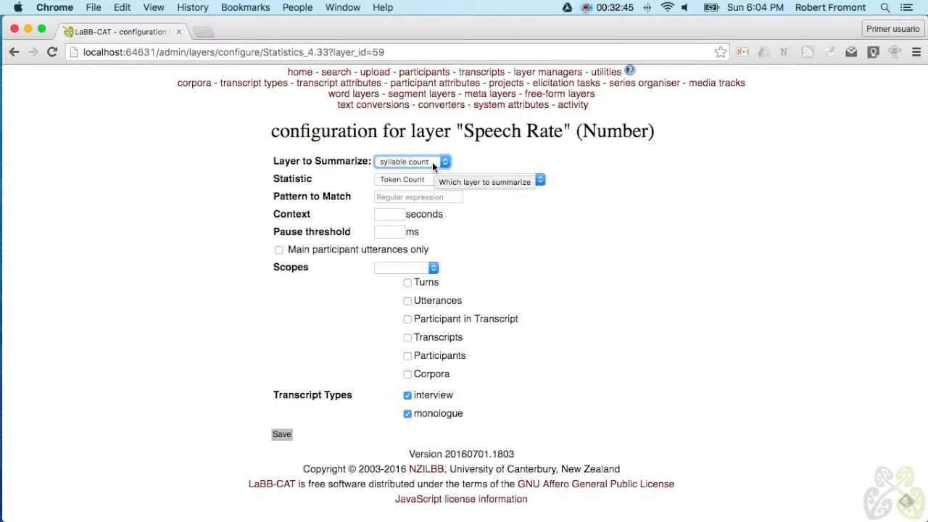
click(401, 180)
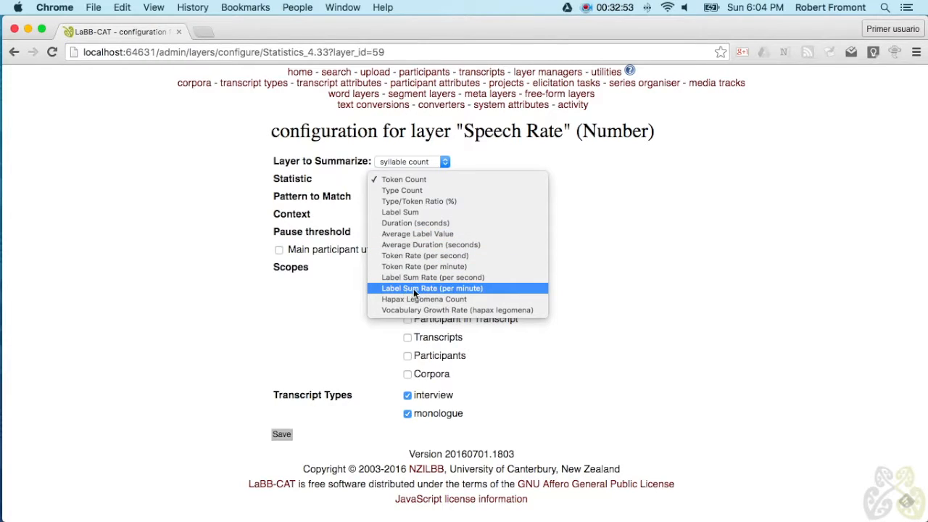
click(447, 290)
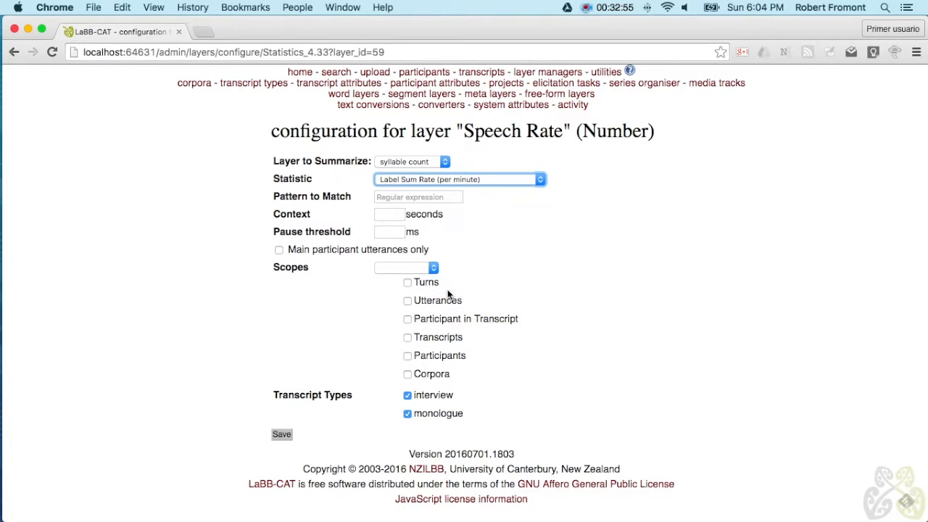
Limit Speech Rate to main participant utterances with Utterances and Participants scopes, then save and regenerate the layer.
click(279, 251)
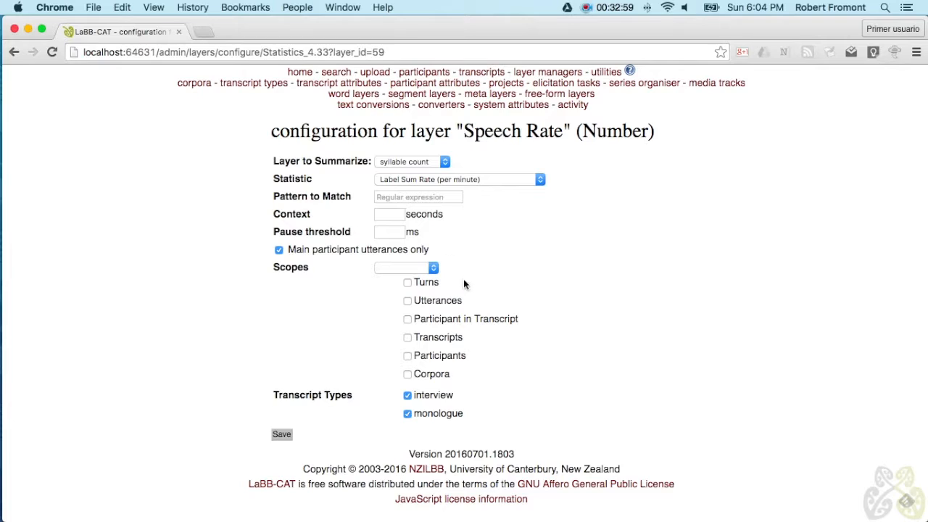
click(407, 303)
click(407, 355)
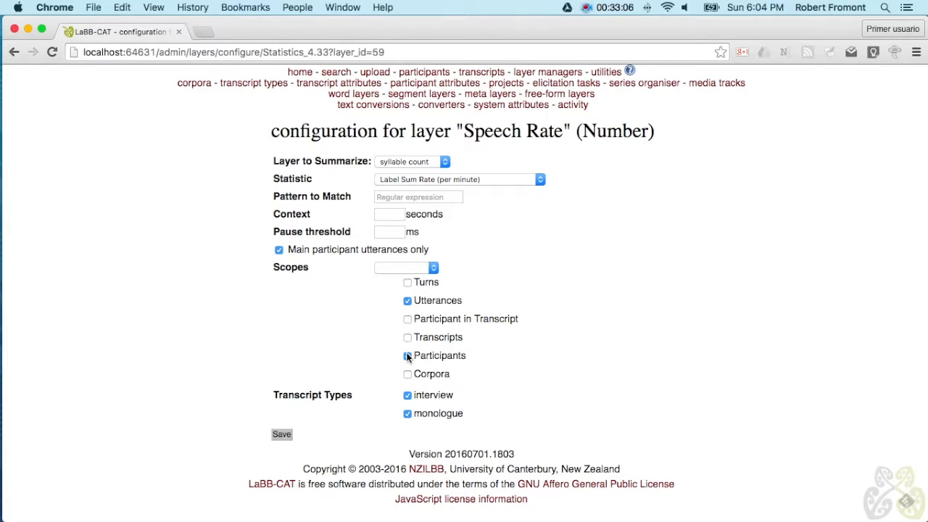
click(282, 434)
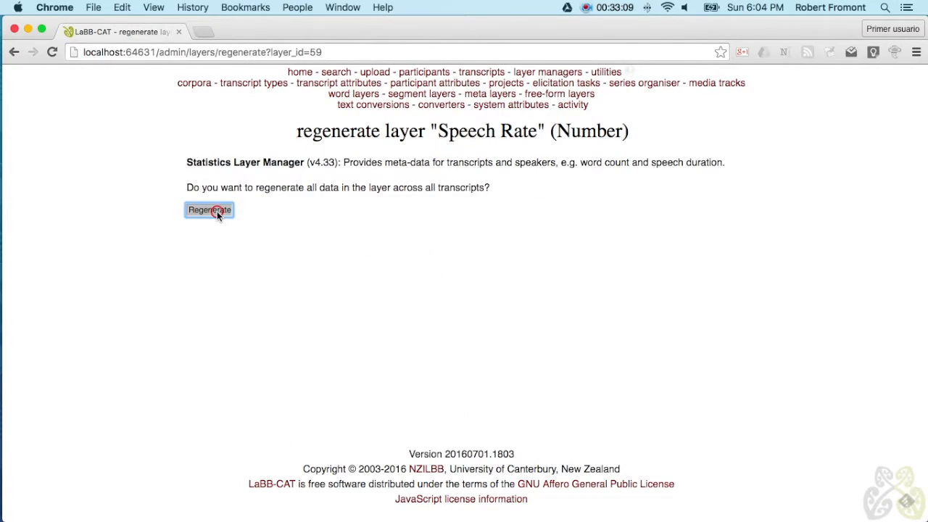
click(217, 211)
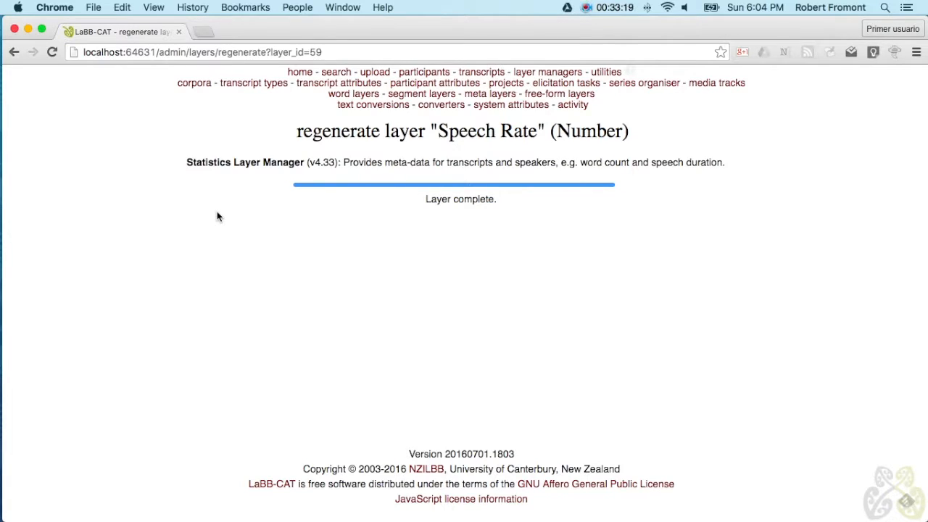
Reopen the AP511 transcript, show the syll/min layer instead of syllable count, and examine the speech rate of each utterance.
click(485, 73)
click(735, 215)
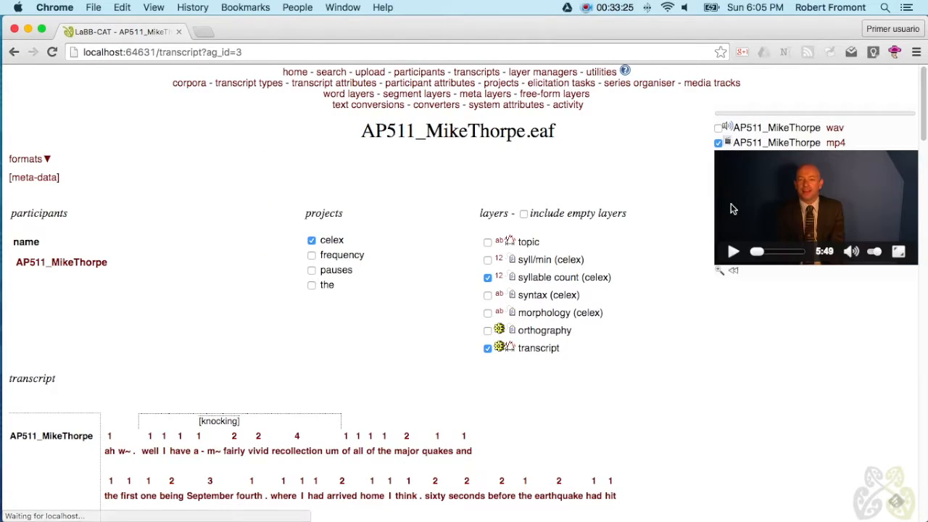
click(487, 277)
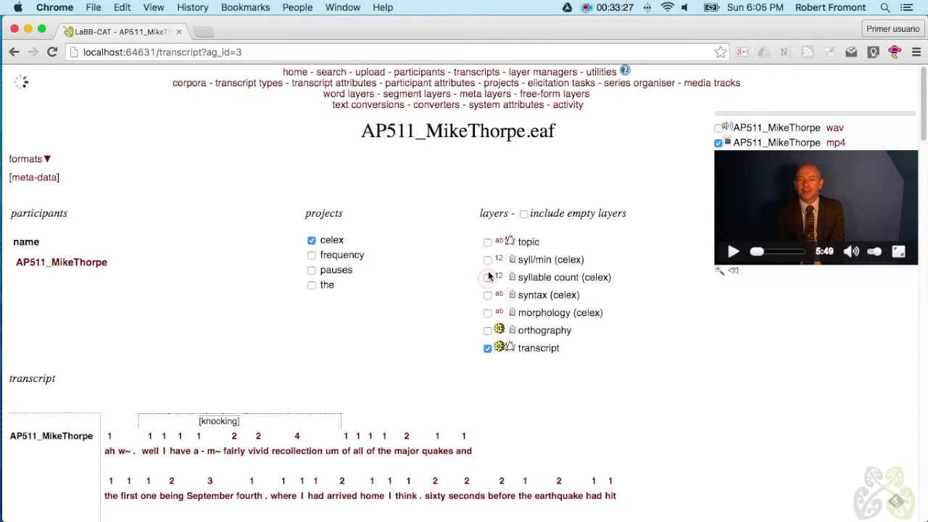
click(488, 260)
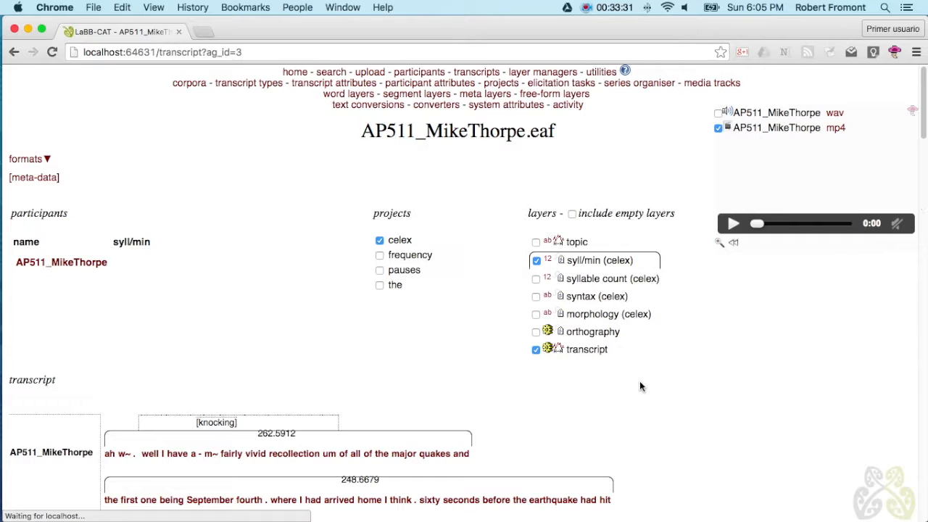
scroll(680, 406, down, 2)
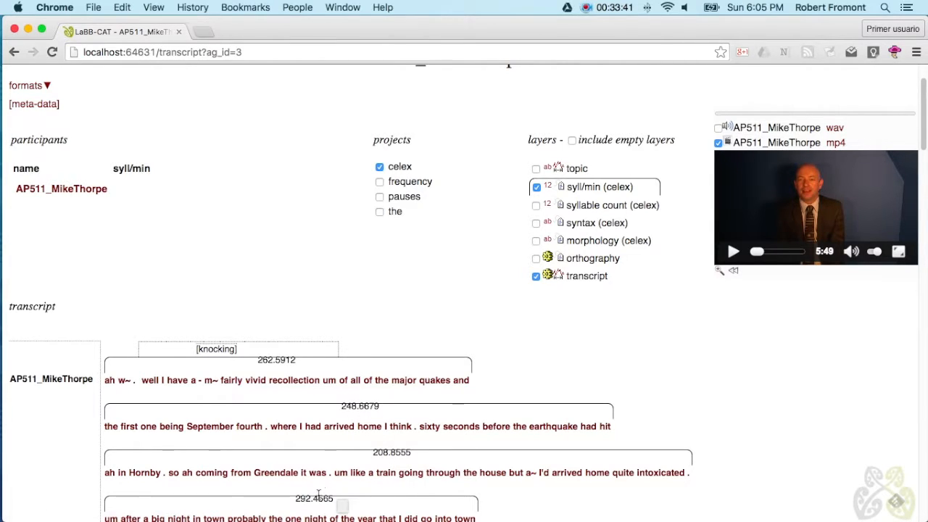
scroll(711, 449, down, 5)
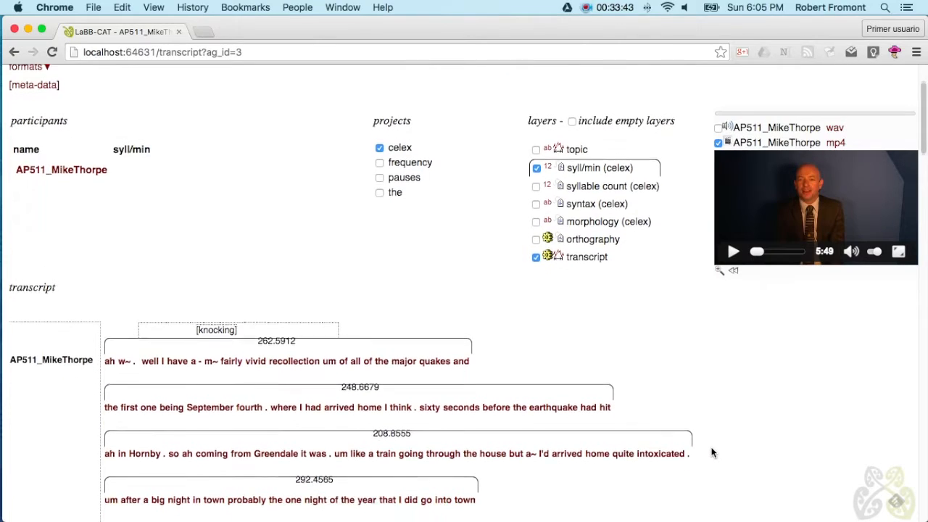
Examine the utterance speech rates, then open the AP511 participant's page and show its layers to read the overall syll/min value.
scroll(711, 452, down, 20)
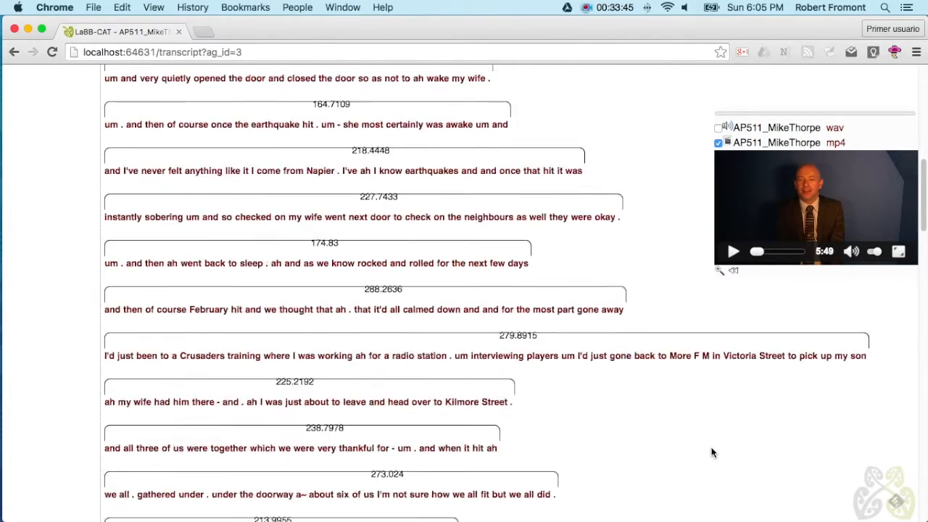
scroll(711, 452, down, 4)
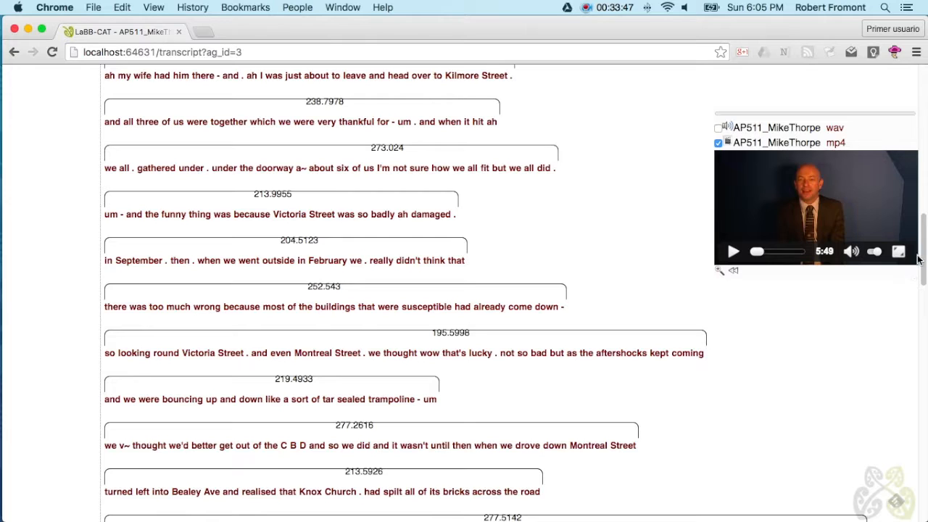
drag(925, 247, 925, 92)
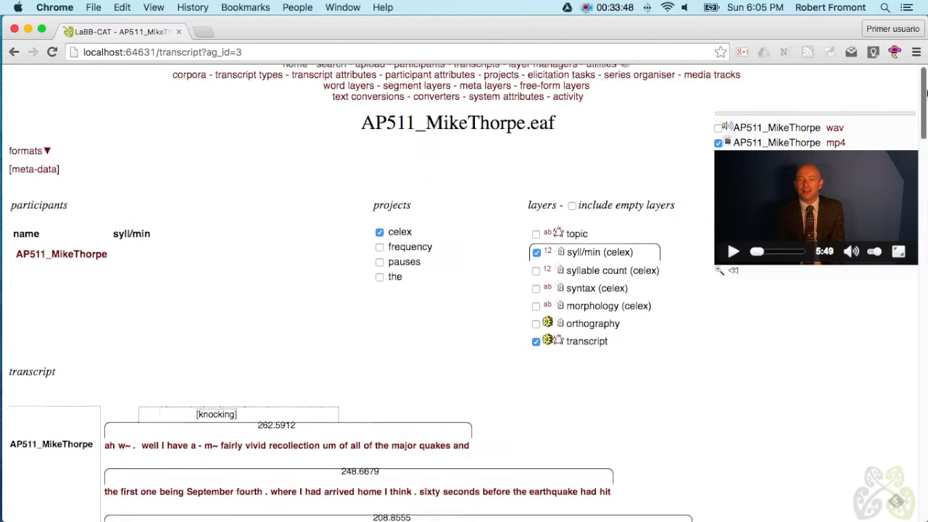
click(57, 262)
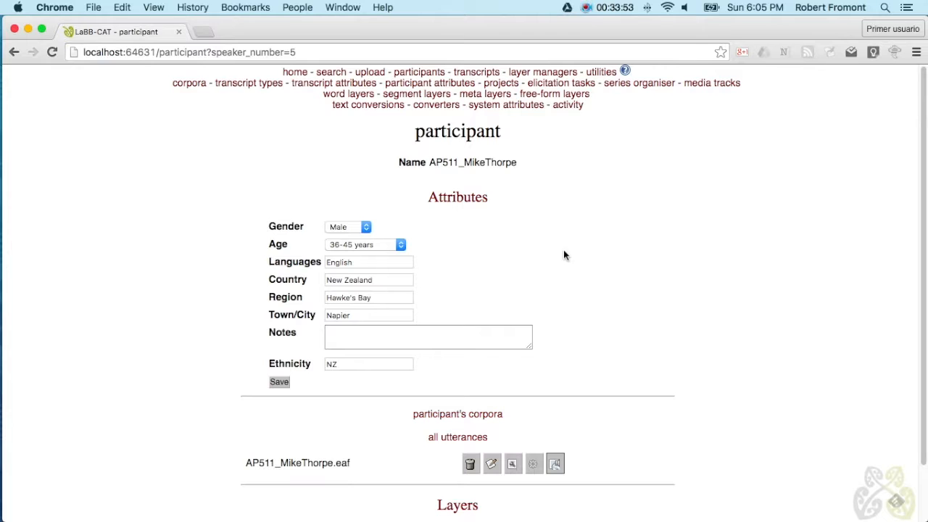
scroll(625, 367, down, 3)
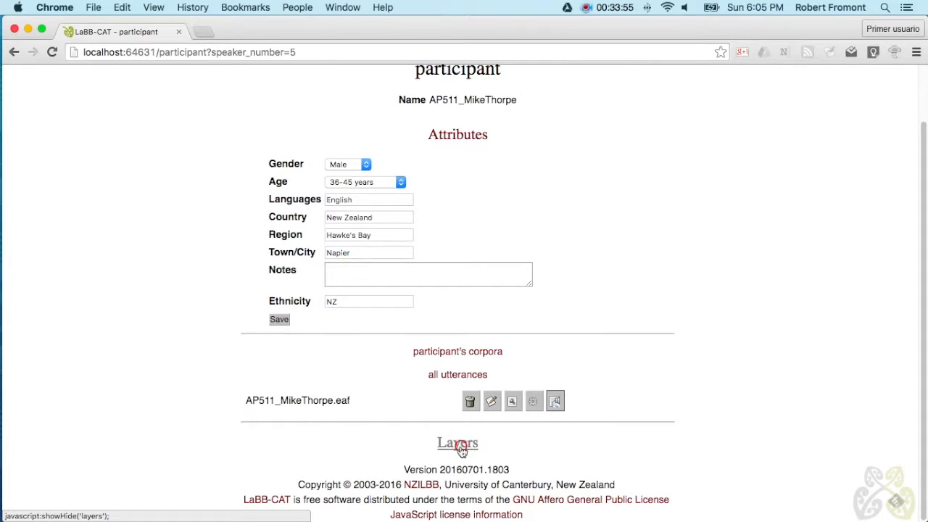
click(462, 448)
scroll(468, 461, down, 1)
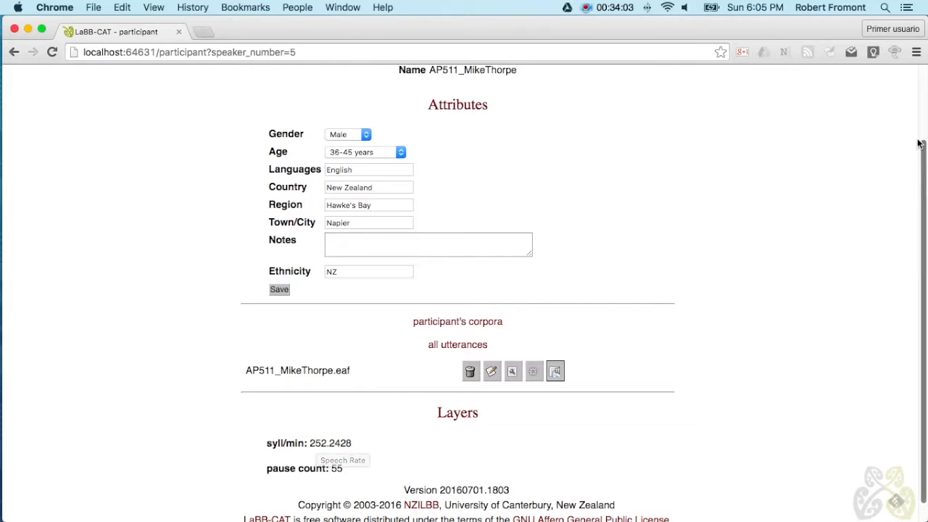
scroll(919, 150, up, 3)
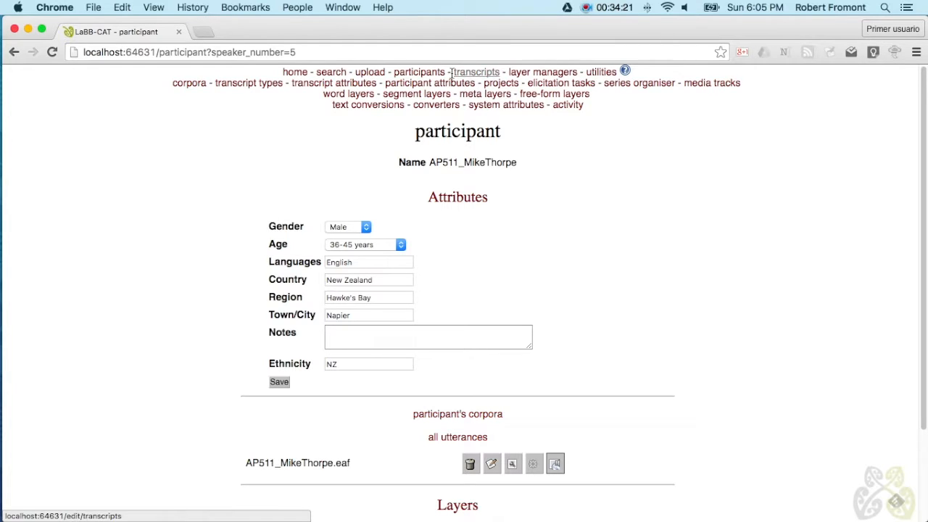
Start a new word layer with the description "Phonemic Transcription" and the short description "phonemes".
click(340, 94)
drag(920, 152, 924, 492)
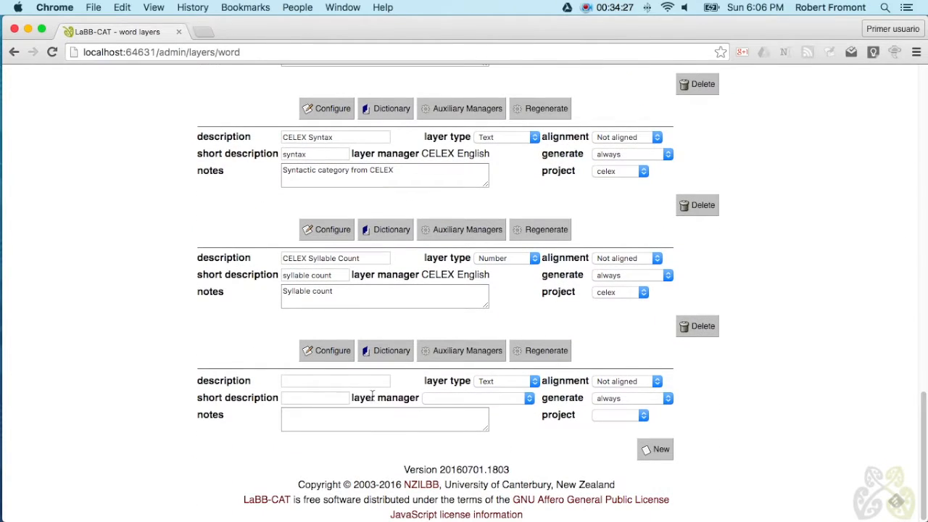
click(297, 387)
text(Ph)
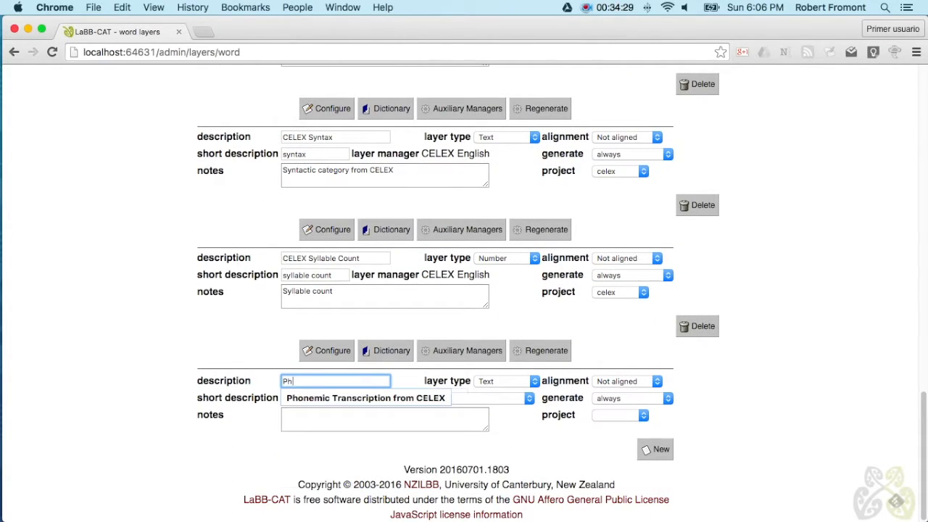
text(onemic Transcription)
click(640, 342)
click(327, 396)
text(phonemes)
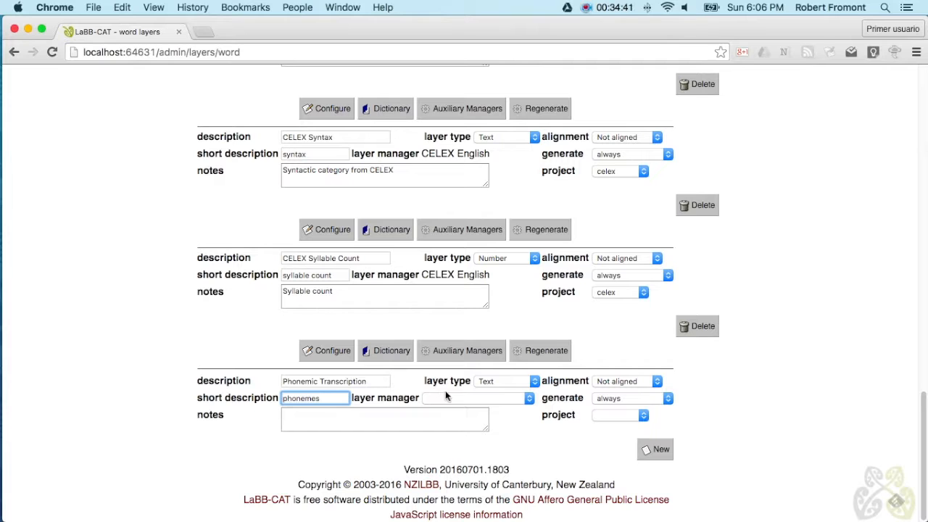
Assign the CELEX English layer manager to the new phonemes layer and set its layer type to Phonological.
click(500, 399)
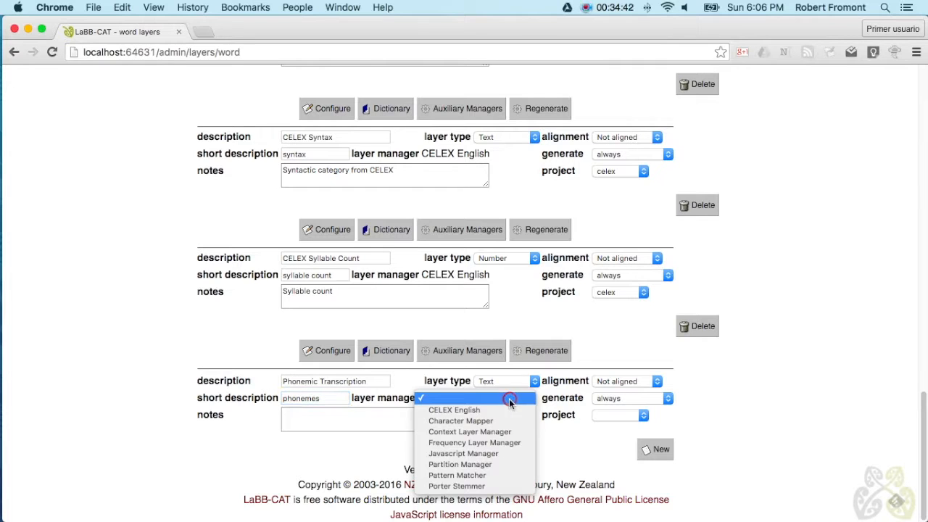
click(447, 410)
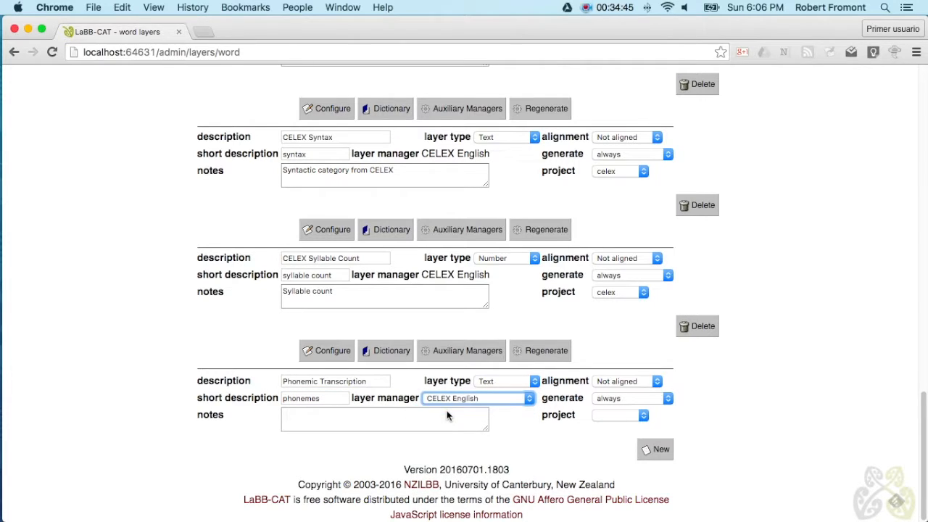
click(500, 382)
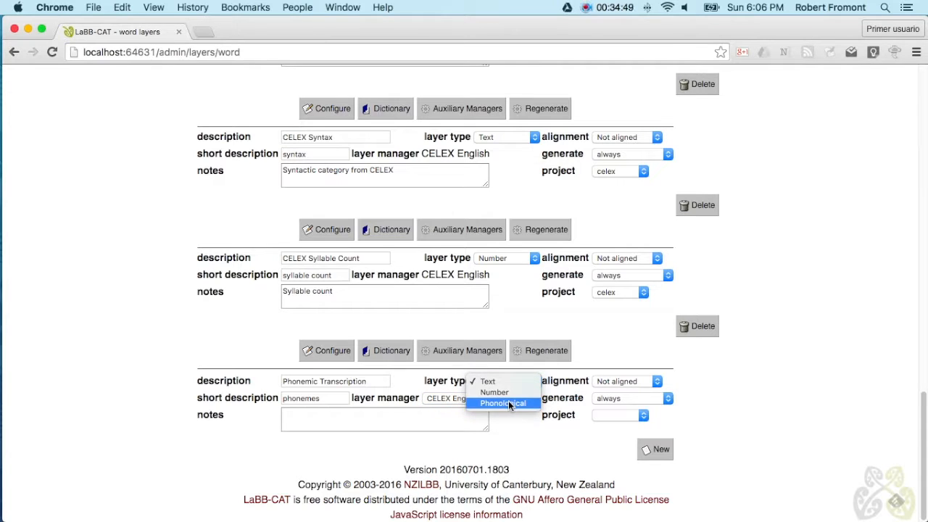
click(509, 403)
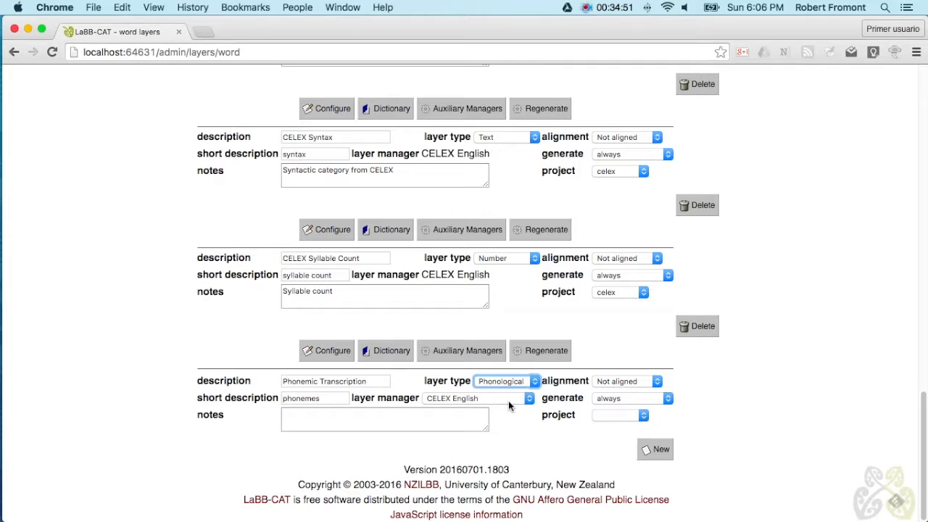
Add the notes "Phonemic transcriptions from CELEX", assign the celex project and create the layer.
click(363, 420)
text(Phon)
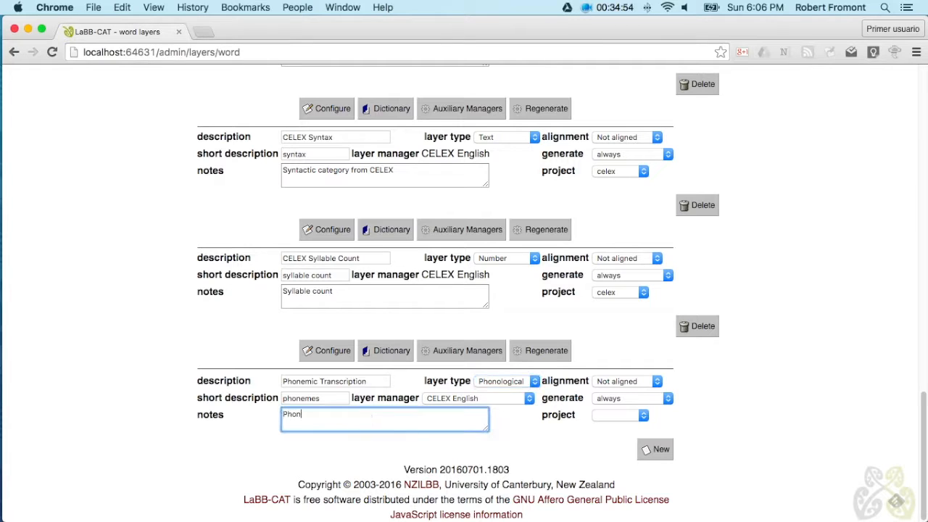
text(emic transcriptions from CELEX)
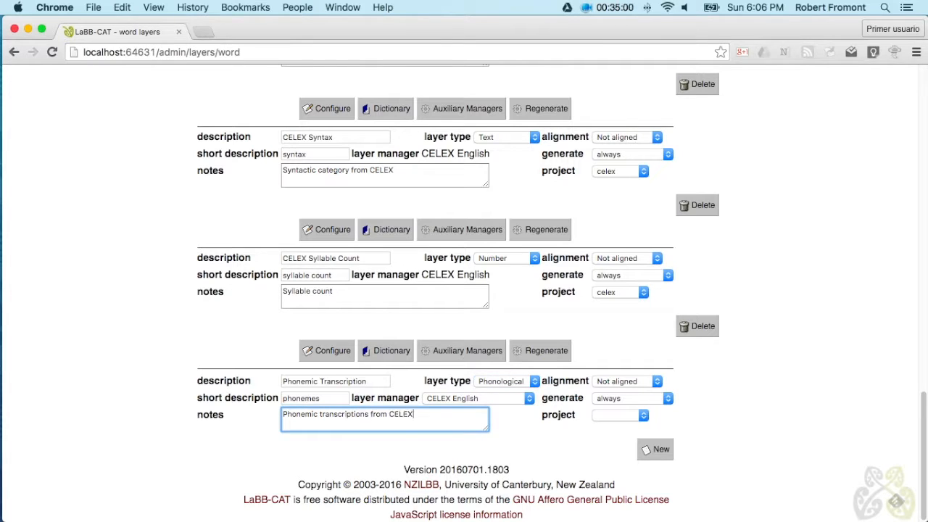
click(618, 416)
click(613, 427)
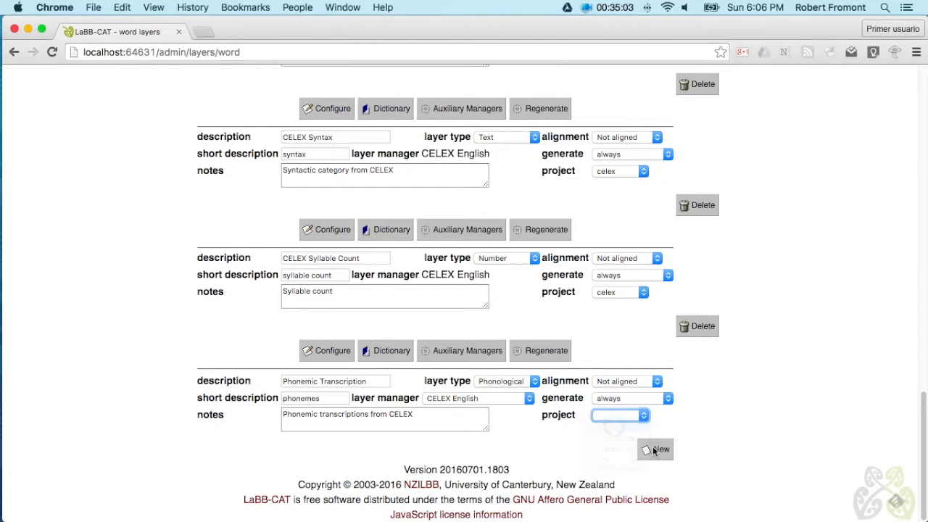
click(659, 450)
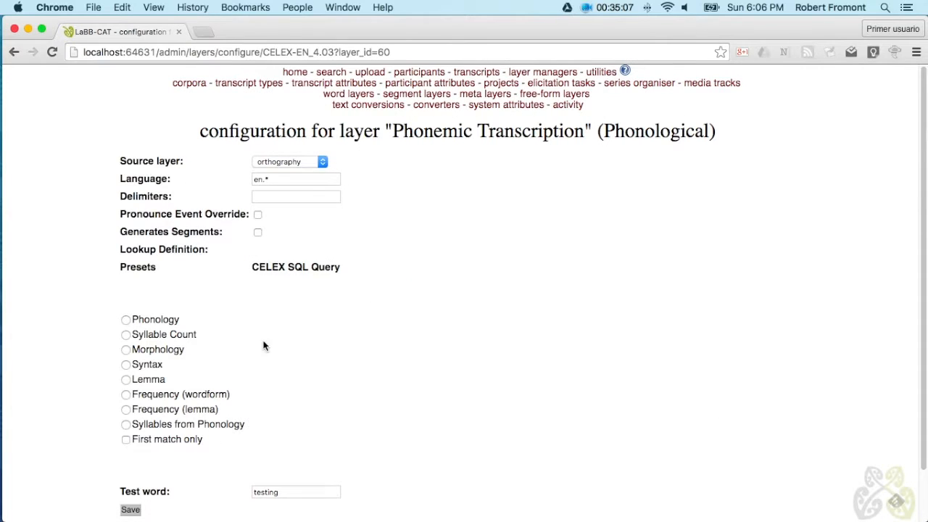
Configure the Phonemic Transcription layer with the Phonology preset, save it and regenerate the layer across all transcripts.
click(126, 320)
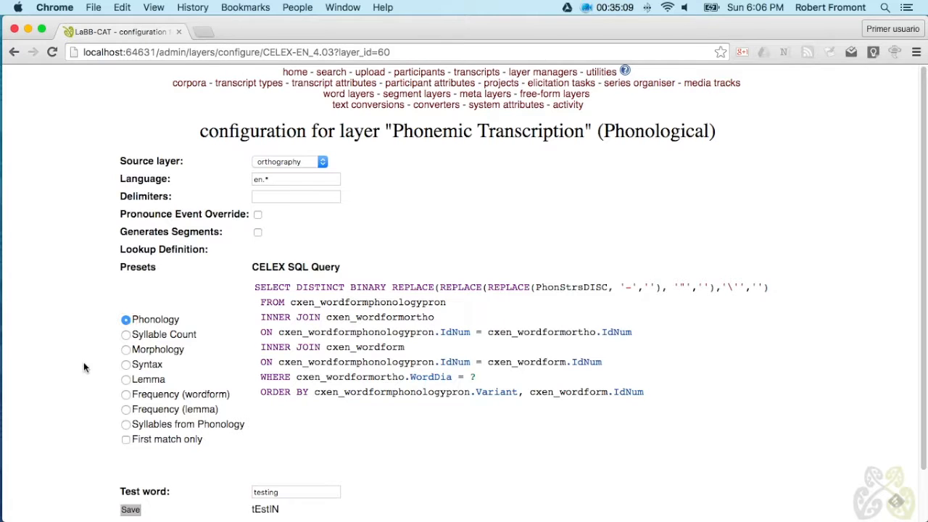
scroll(89, 367, down, 1)
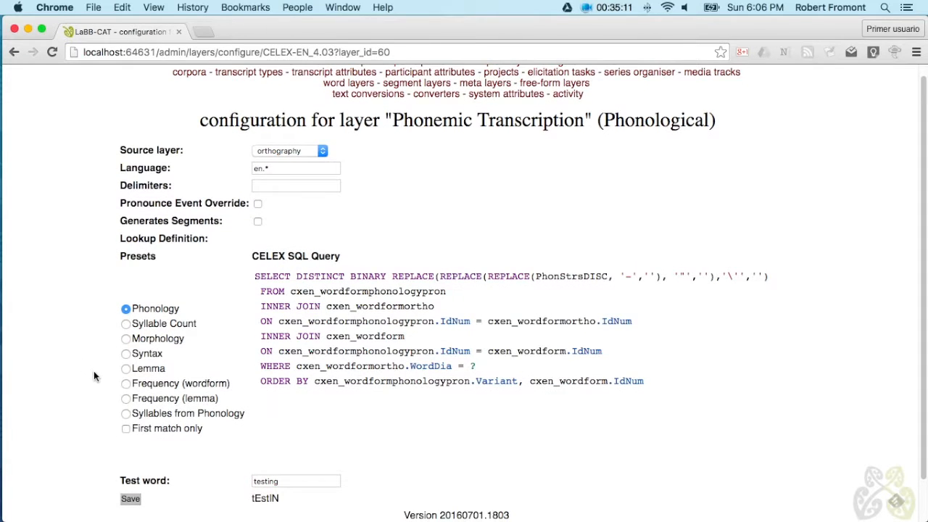
click(131, 501)
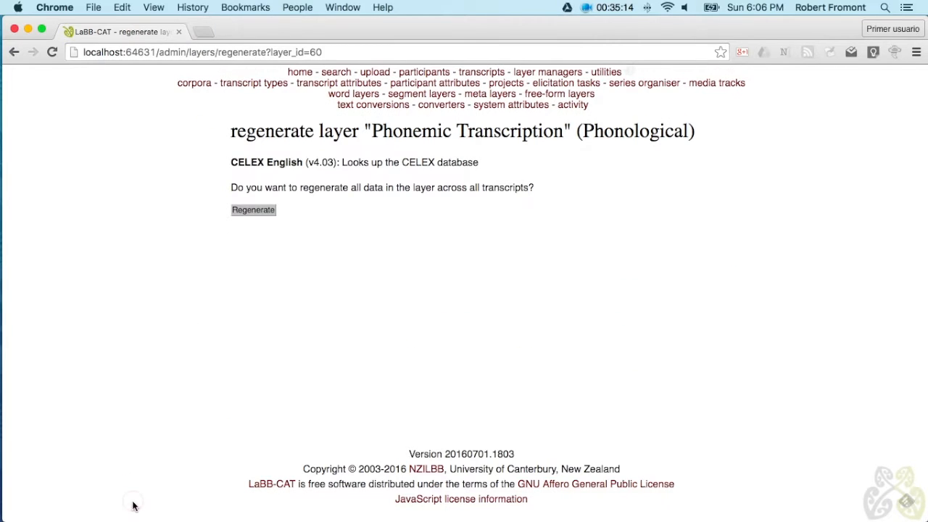
click(245, 210)
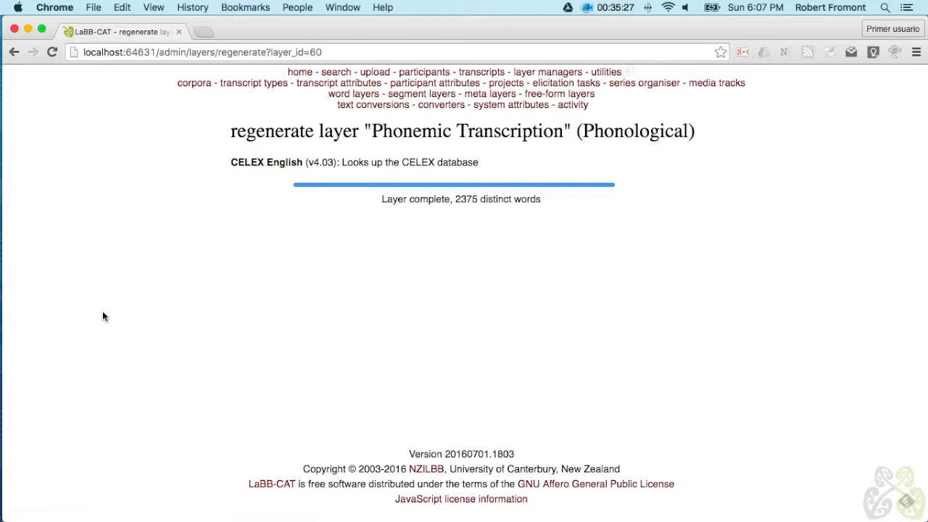
Reopen the AP511 transcript, show the phonemes layer instead of syll/min, and examine the IPA transcriptions above the words.
click(478, 72)
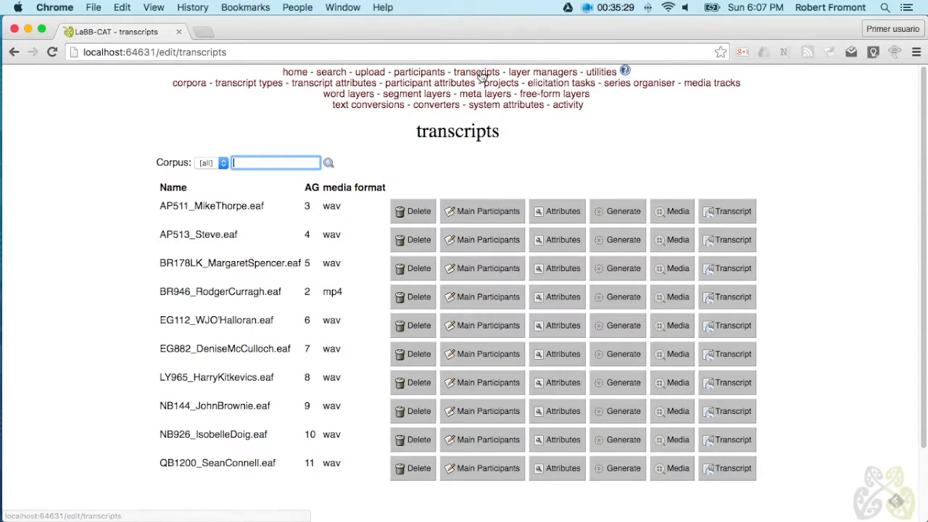
click(741, 217)
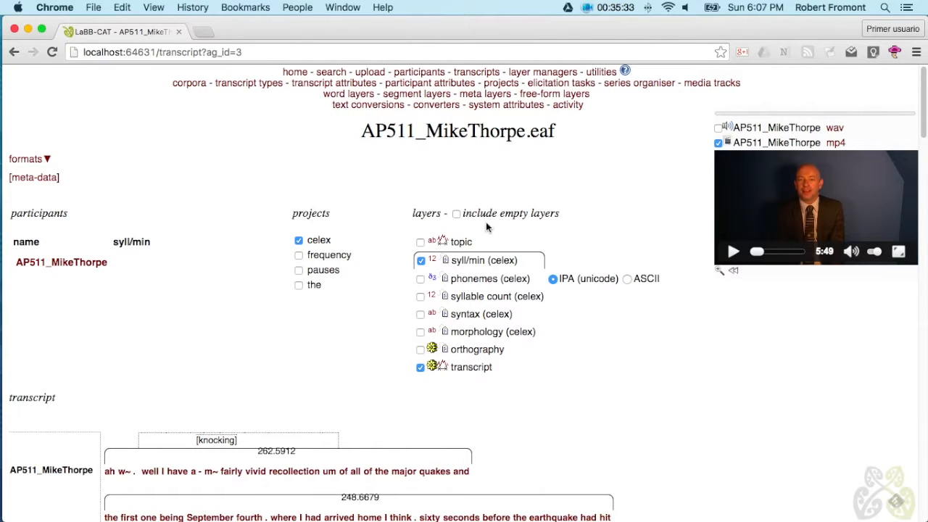
click(421, 261)
click(422, 279)
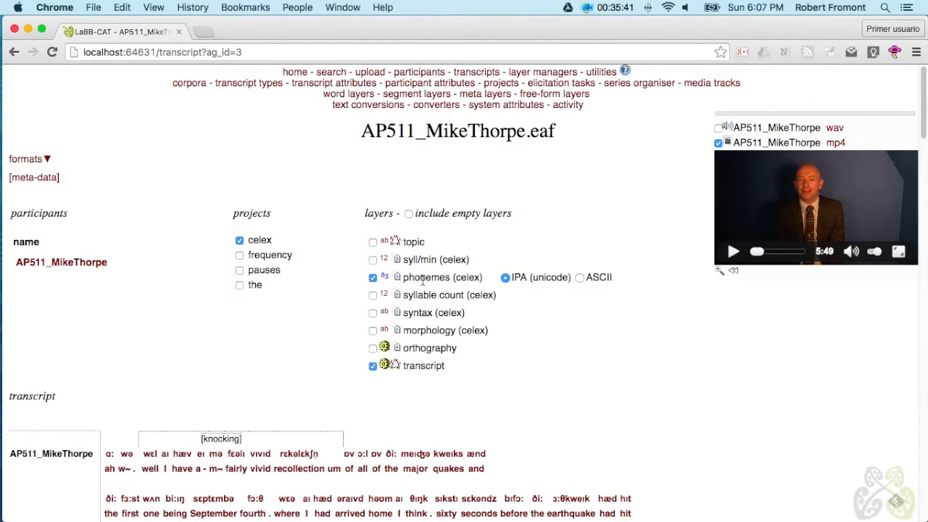
scroll(656, 435, down, 1)
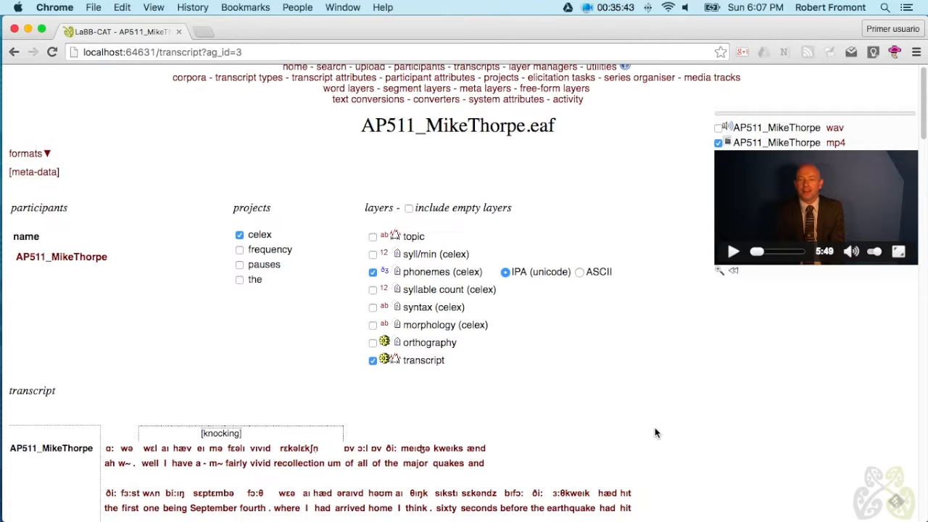
scroll(655, 433, down, 5)
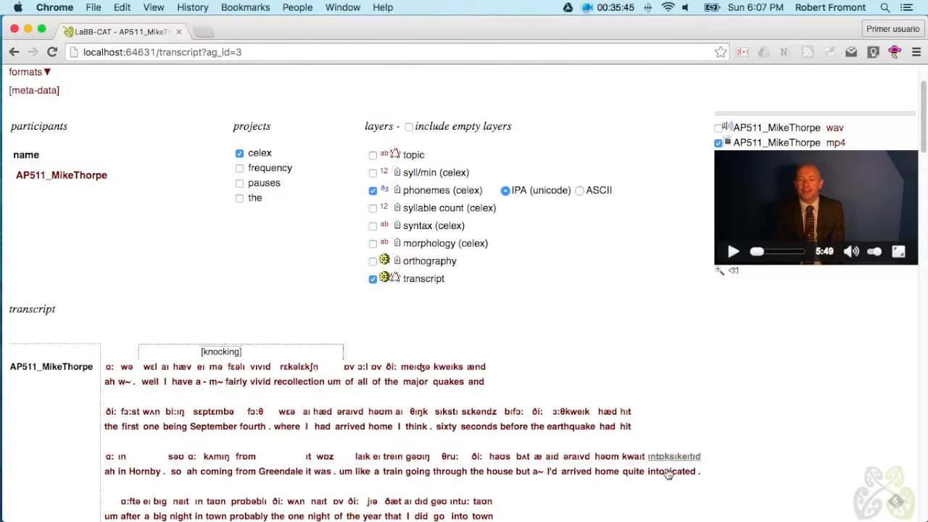
scroll(734, 435, down, 1)
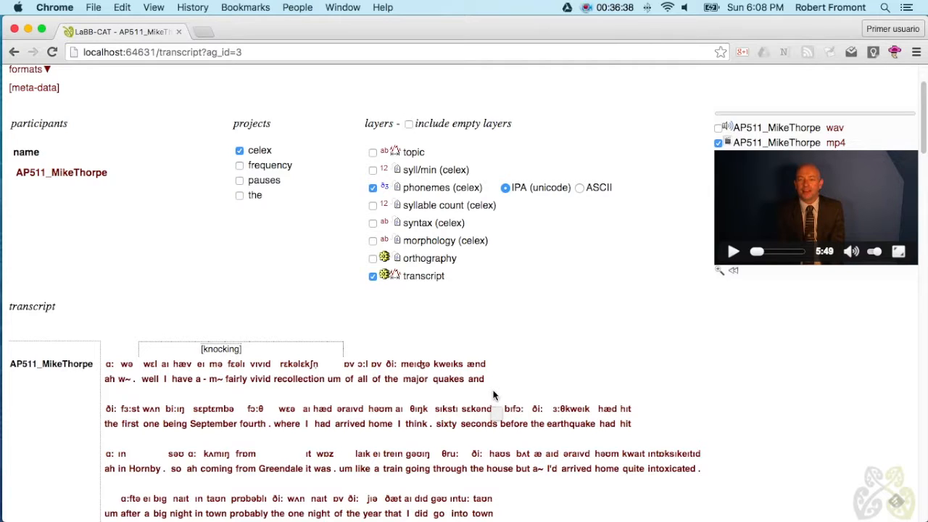
Switch the phonemes layer display to ASCII and examine the phoneme symbols in the transcript.
click(581, 190)
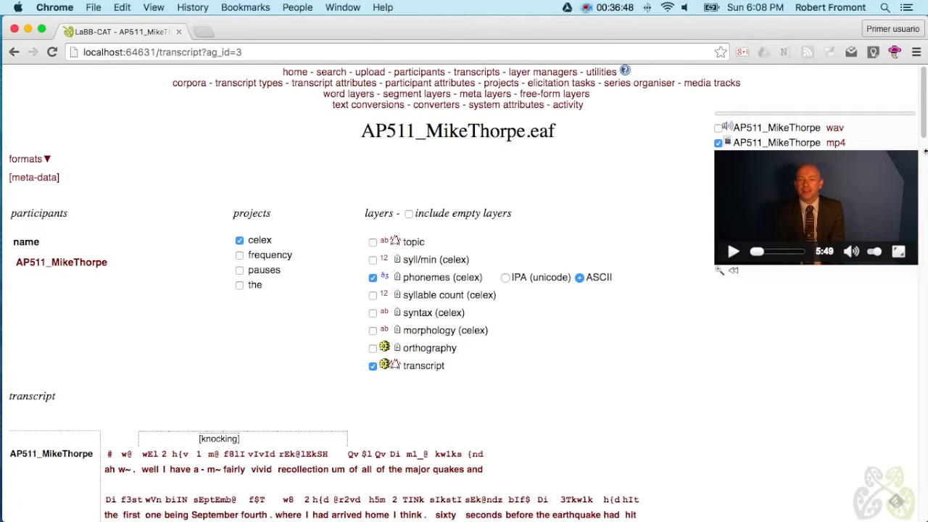
scroll(730, 189, down, 5)
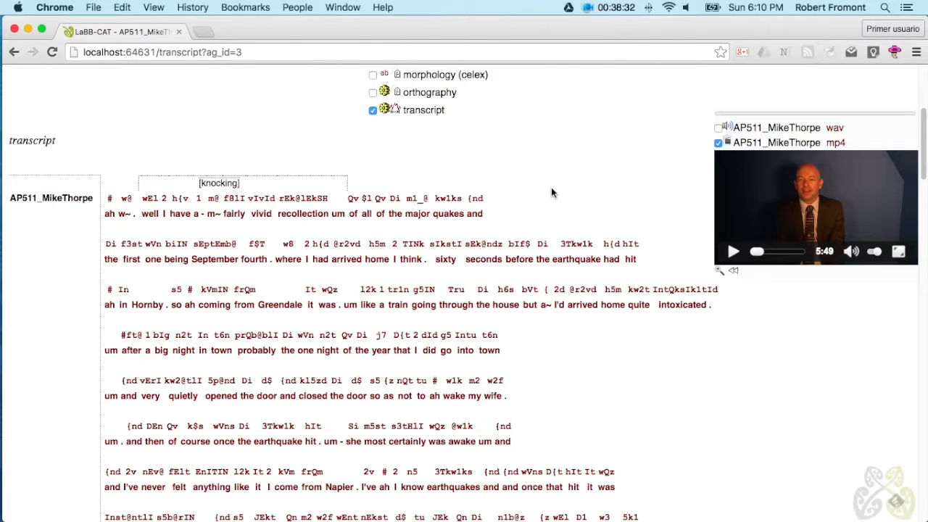
scroll(300, 151, up, 5)
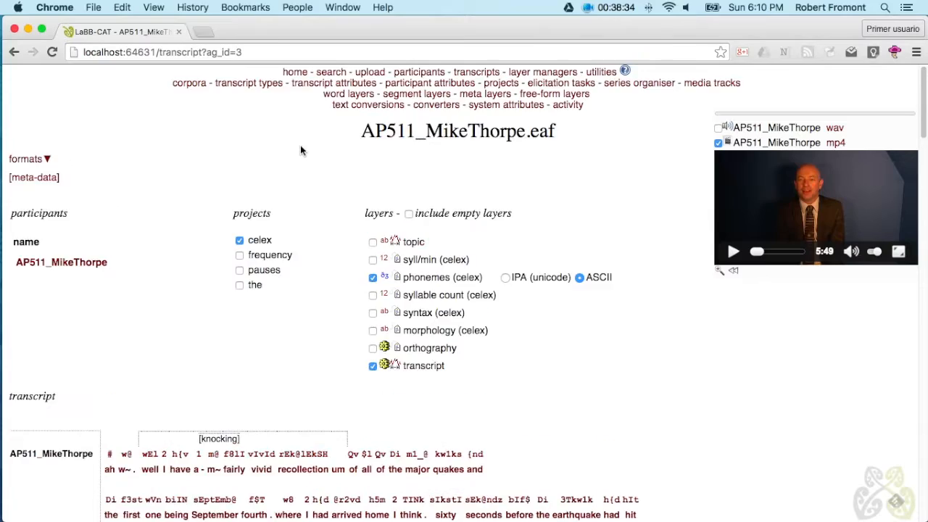
Open a layered search covering all participants and show the celex project's layers.
click(331, 73)
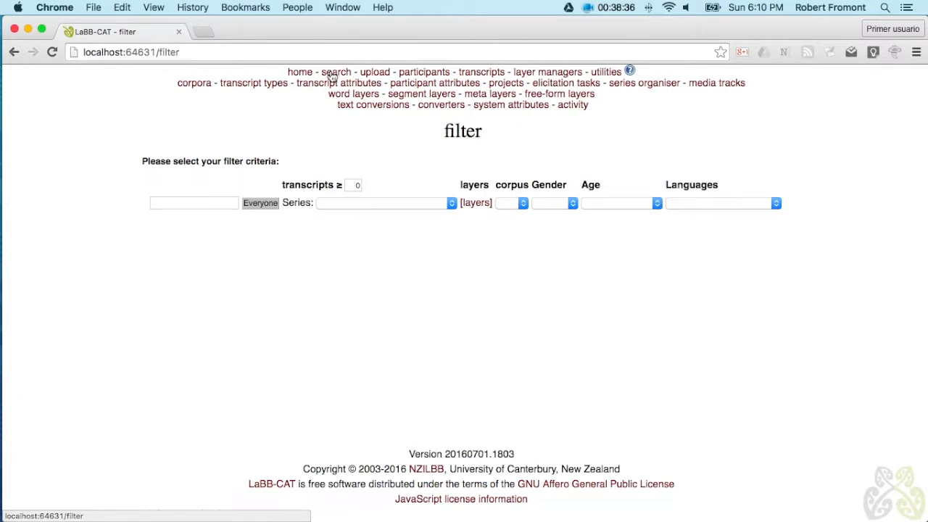
click(256, 203)
scroll(257, 218, down, 5)
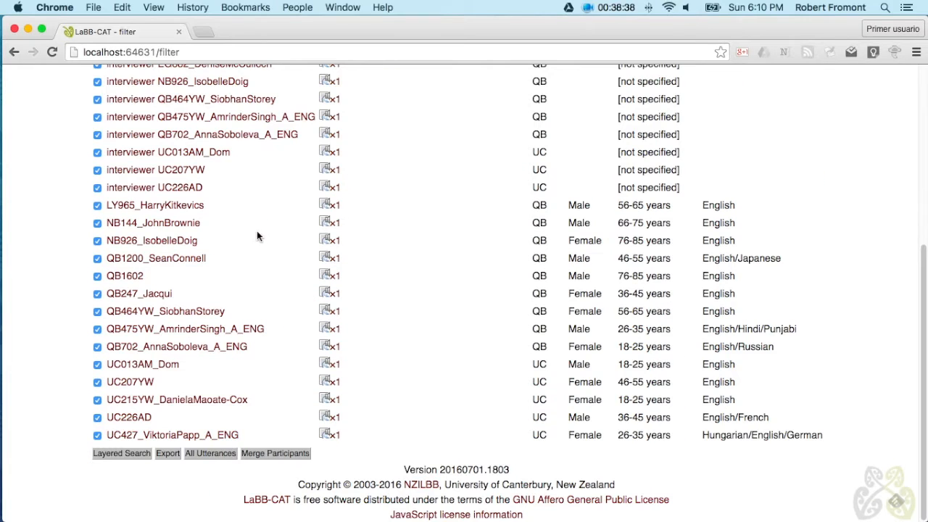
click(133, 453)
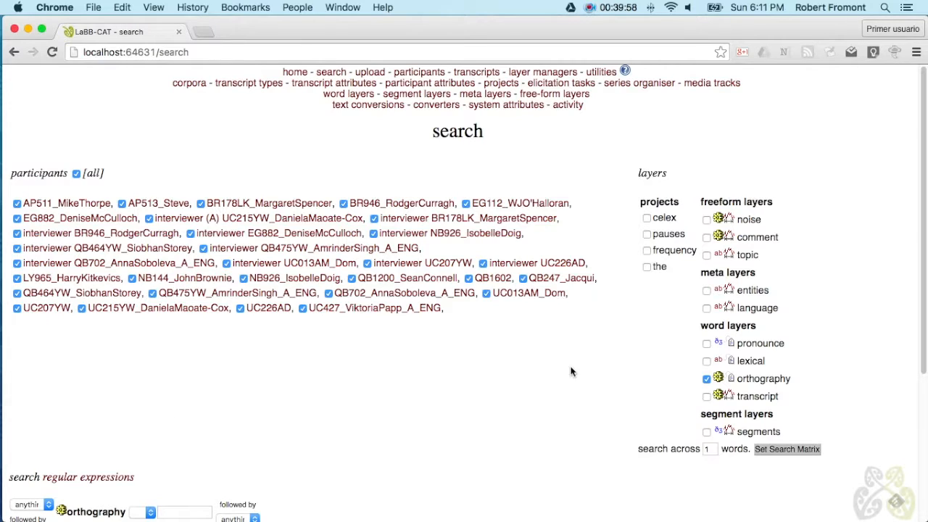
click(647, 218)
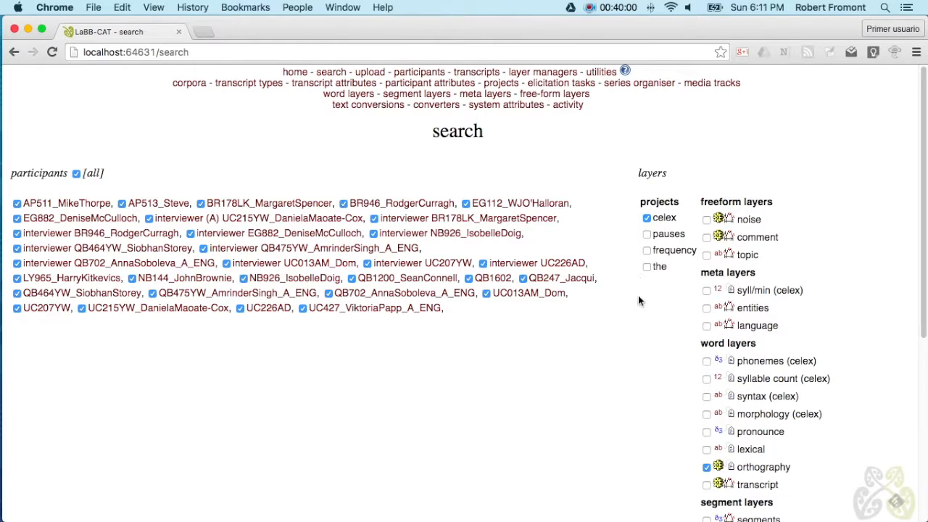
Add the phonemes layer alongside orthography and set the search matrix to span 2 words.
click(707, 361)
drag(925, 311, 925, 421)
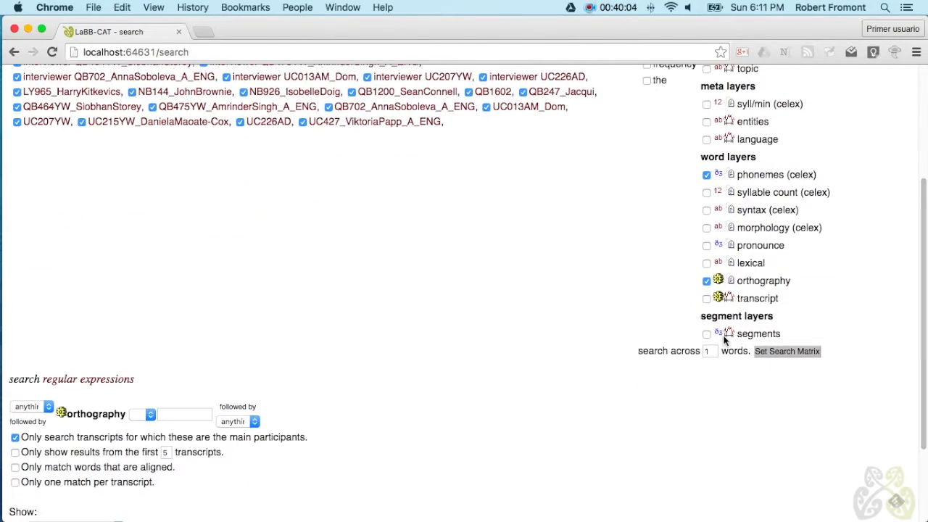
drag(715, 352, 695, 352)
text(2)
click(804, 350)
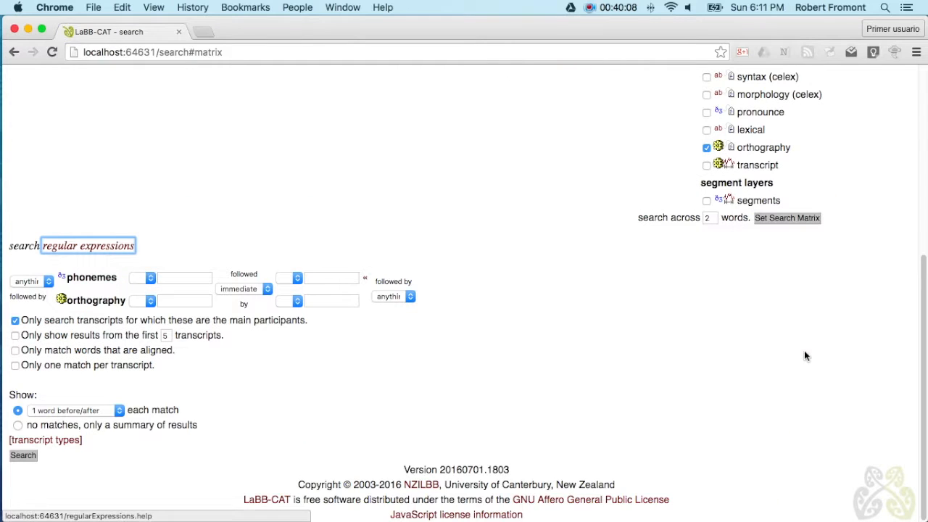
Set the first word's orthography pattern to "the" and open the phoneme symbol list for the second word's phonemes pattern.
click(181, 300)
text(the)
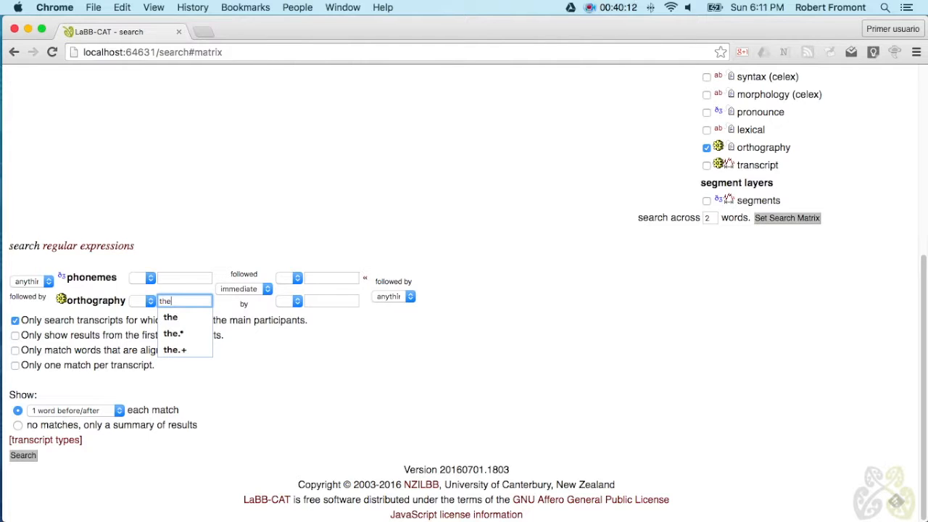
click(415, 363)
click(326, 281)
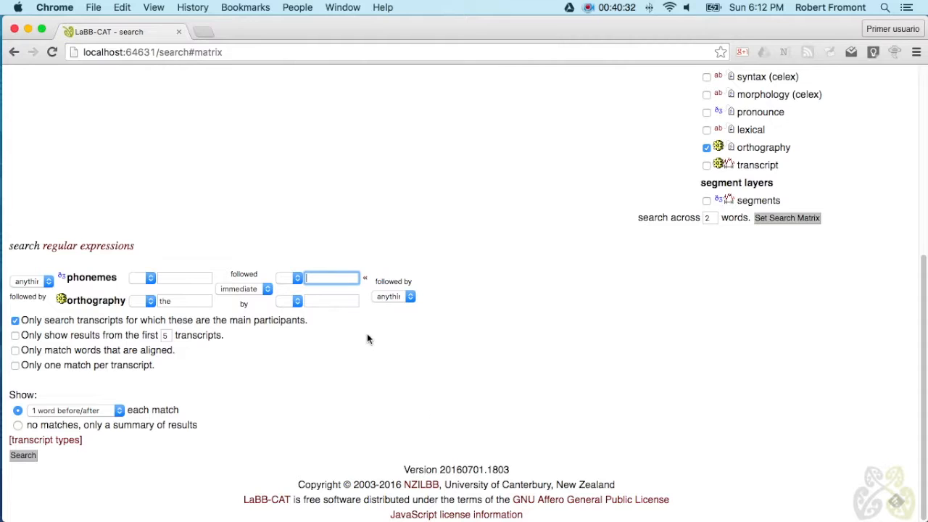
click(366, 280)
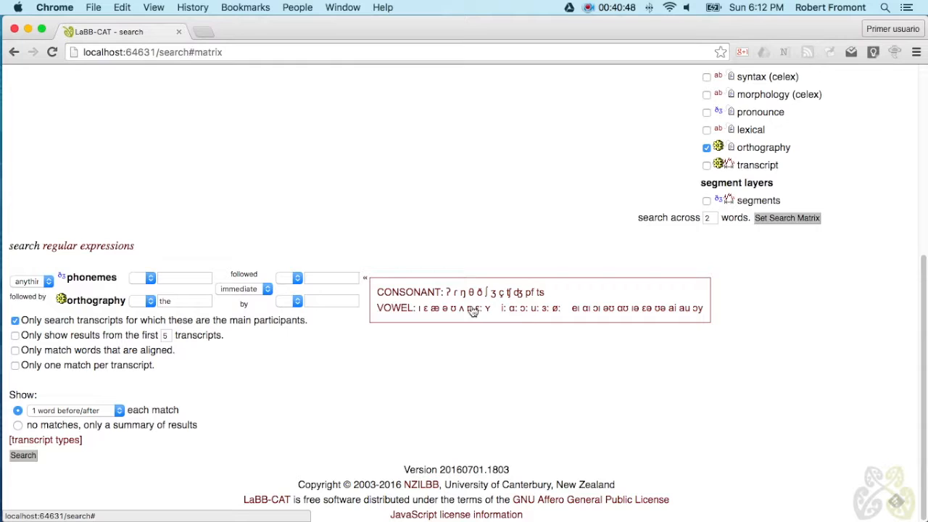
Try inserting single vowel symbols such as ə into the second word's phonemes pattern, and clear them.
click(447, 312)
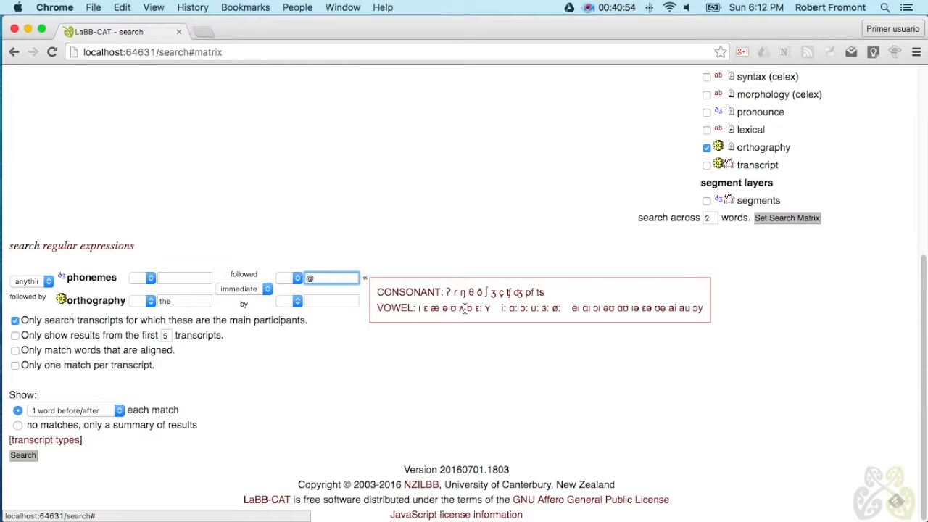
click(471, 311)
drag(332, 277, 305, 281)
key(BackSpace)
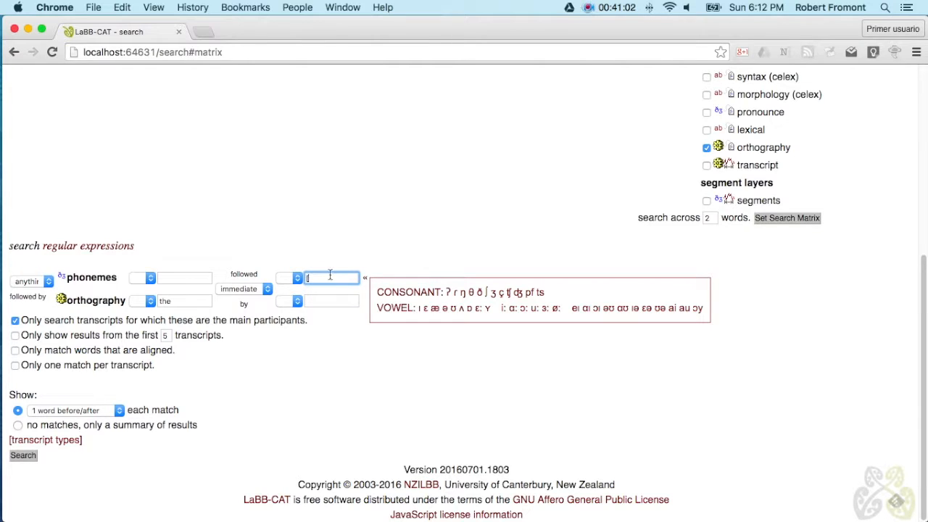
Try building a bracketed vowel set symbol by symbol in the second word's phonemes pattern, and clear it.
click(420, 309)
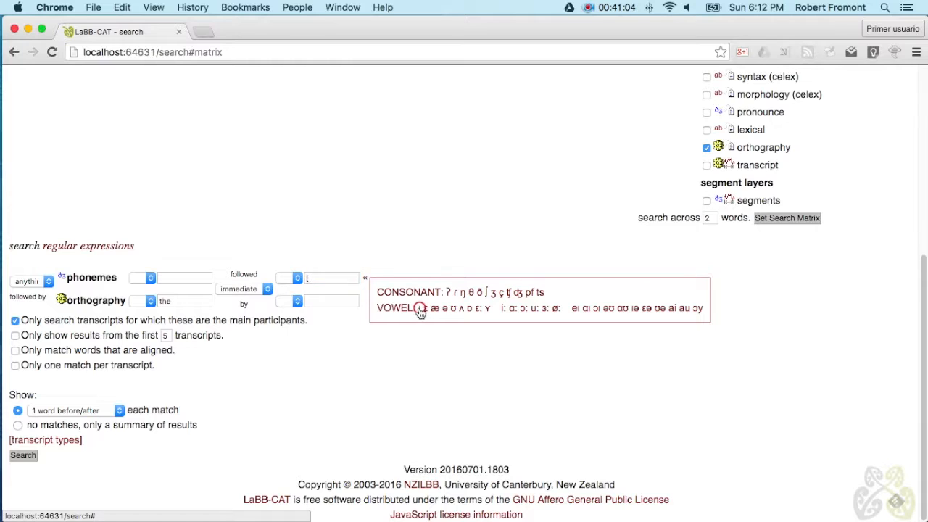
click(426, 309)
click(438, 309)
click(445, 310)
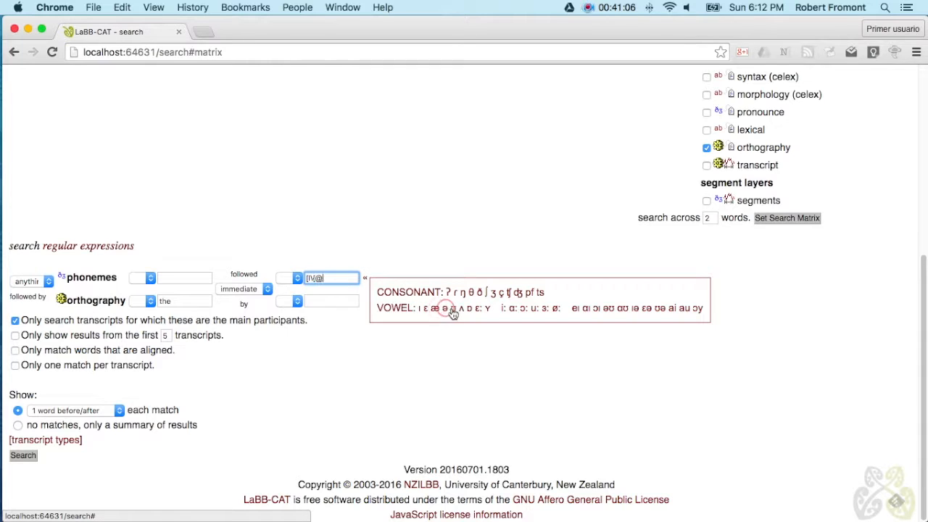
click(452, 310)
click(460, 310)
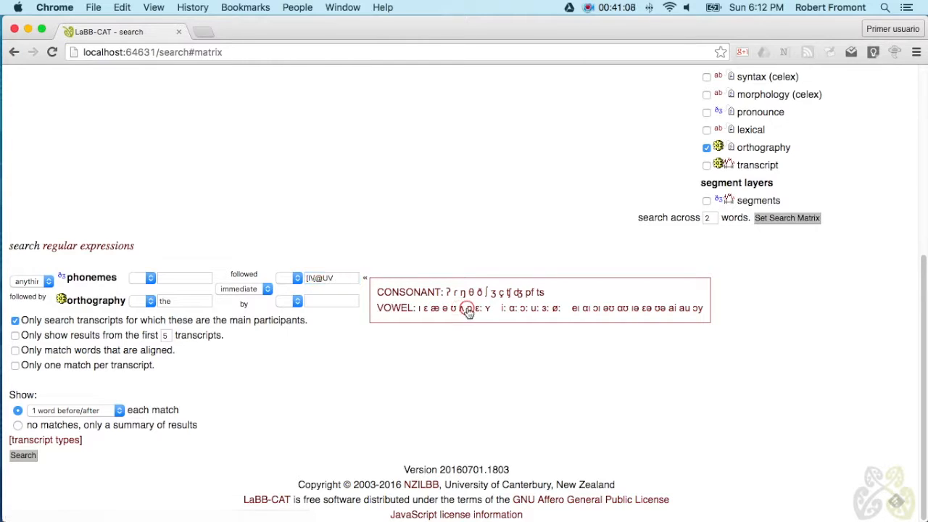
drag(350, 282, 298, 275)
key(BackSpace)
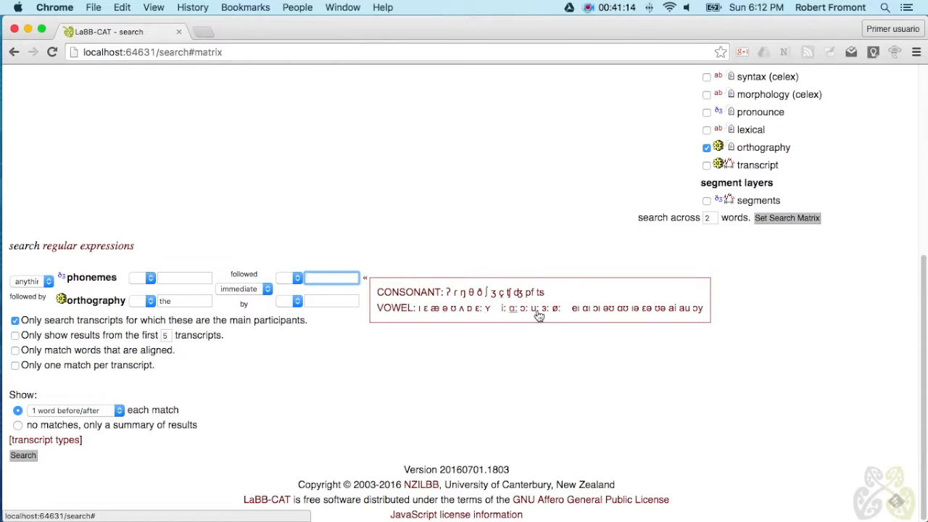
click(394, 312)
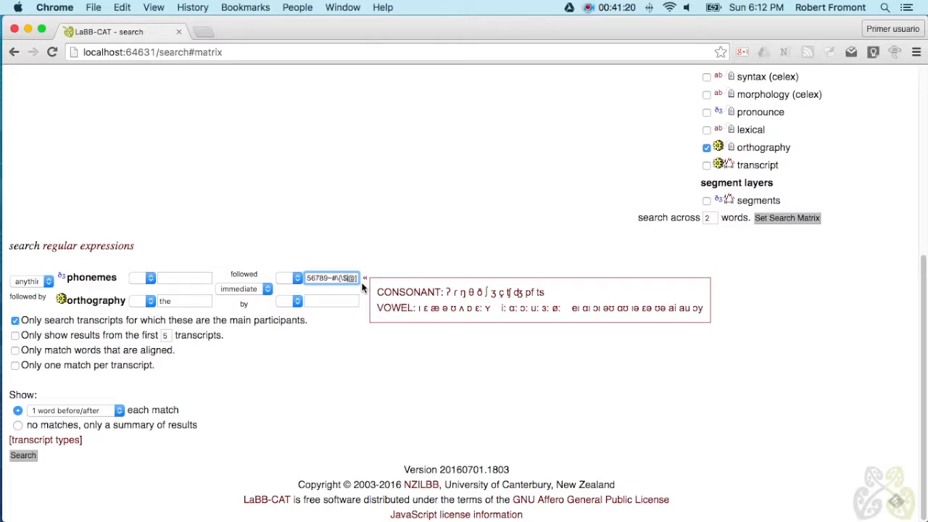
key(super+Left)
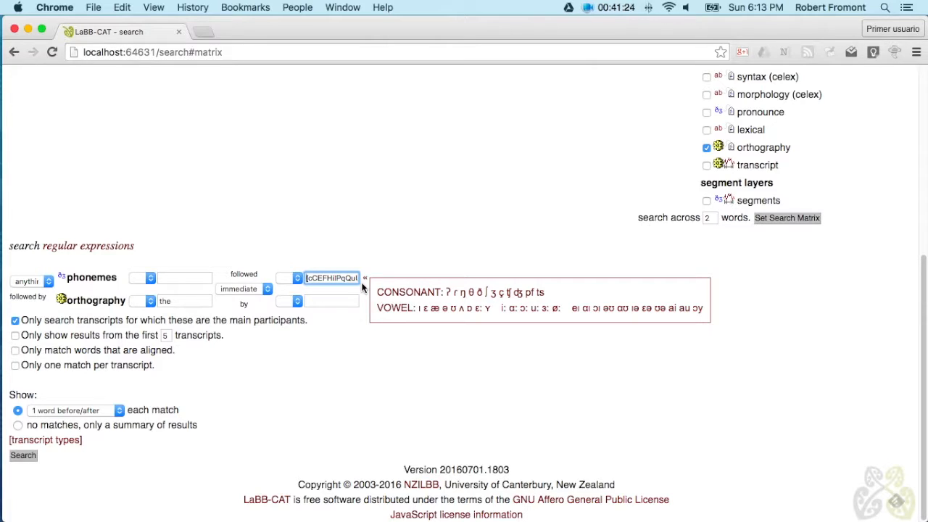
key(Right)
key(Right)
key(Right)
key(Right)
key(Right)
key(Right)
key(Right)
key(Right)
key(Right)
key(Right)
key(Right)
key(Right)
key(Right)
key(Right)
key(Right)
key(Right)
key(Right)
key(Right)
key(Right)
key(Right)
key(Right)
text(].*)
Run the two-word search and examine the matches of "the" followed by a vowel-initial word.
click(23, 454)
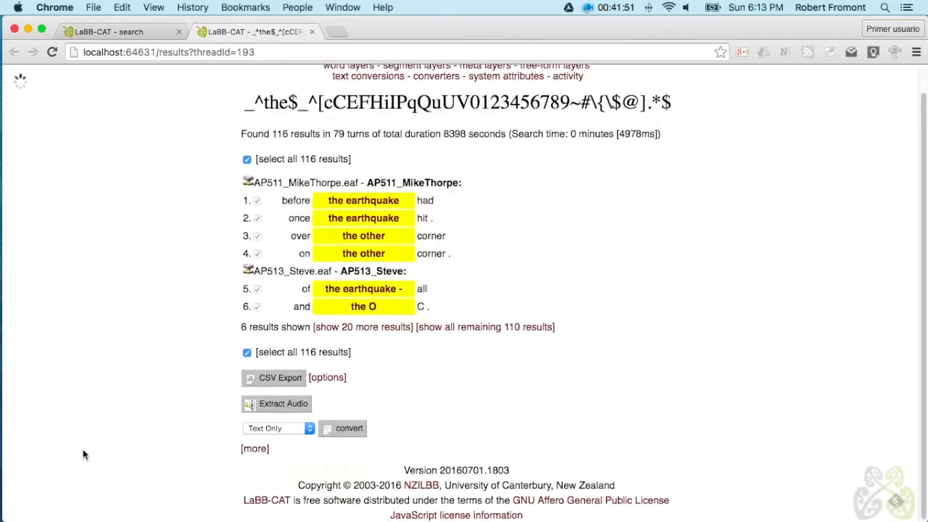
scroll(83, 454, down, 5)
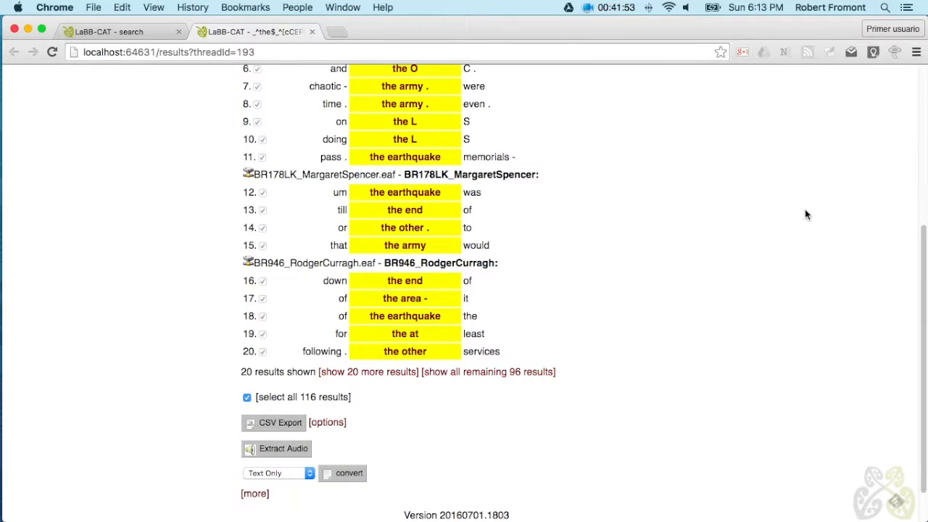
scroll(798, 217, up, 4)
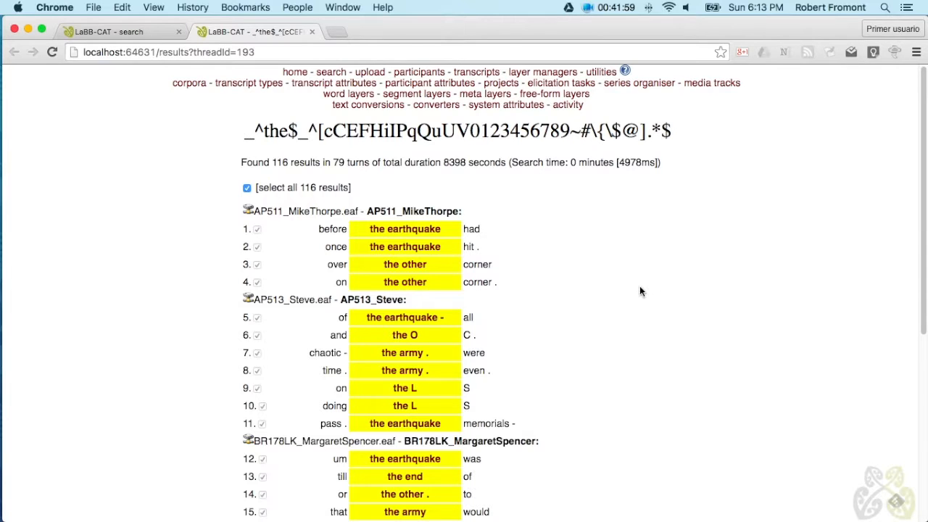
scroll(637, 285, down, 1)
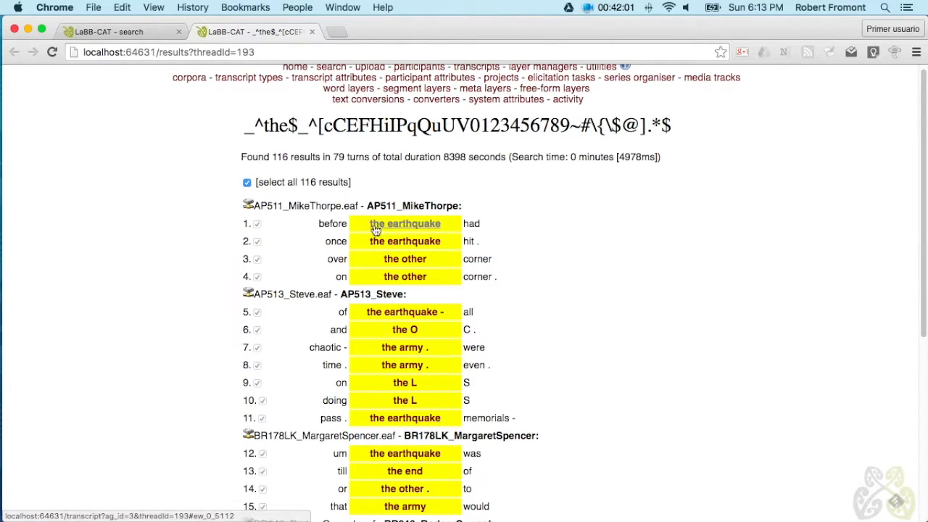